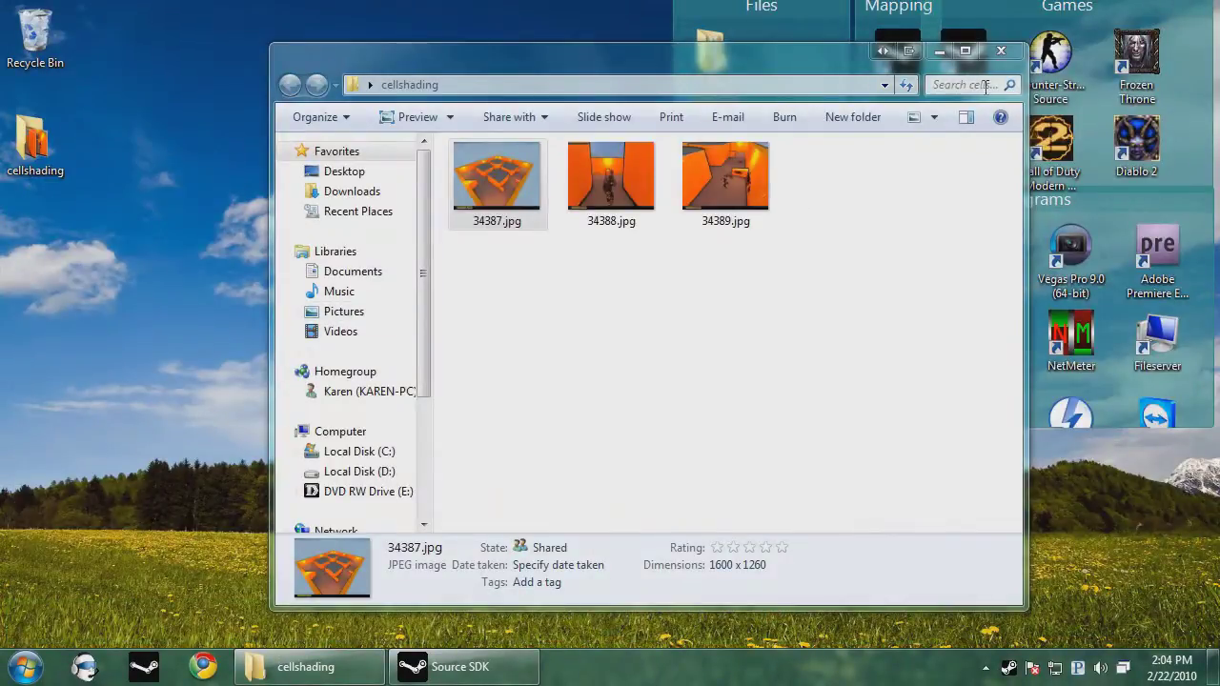
Step: Open PreBuildTestBox.vmf in the Hammer Editor and show the camera view in textured 3D
{"action": "left_click", "coordinate": [1001, 50]}
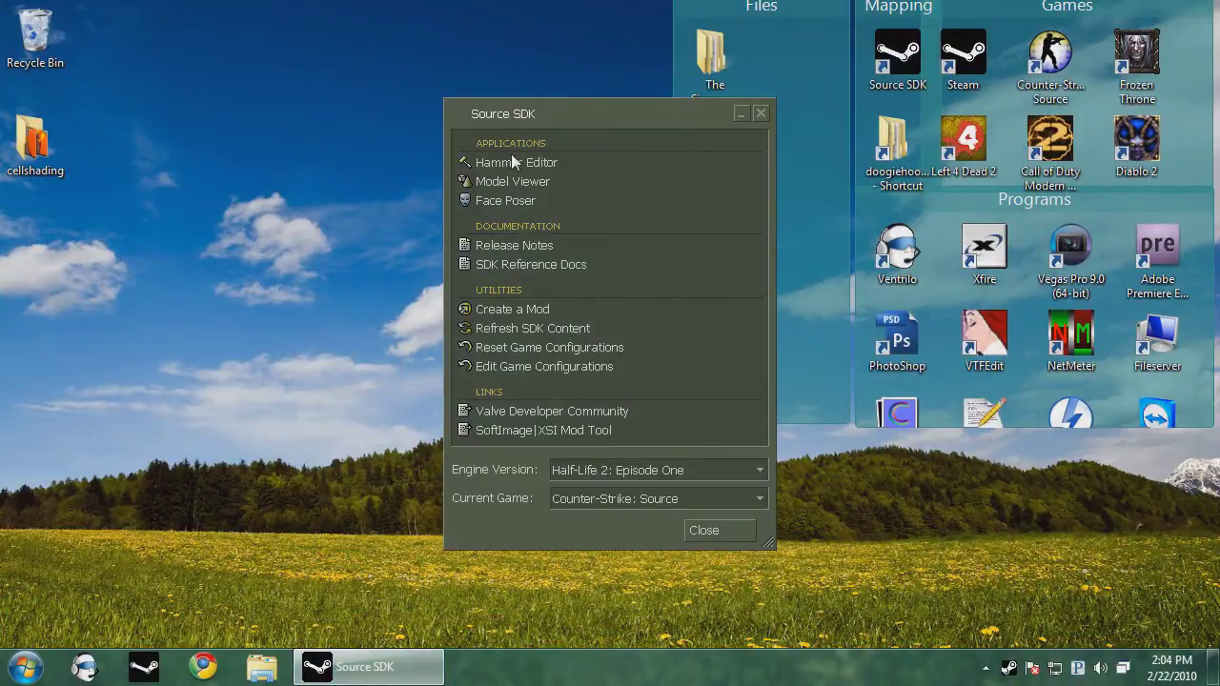
{"action": "double_click", "coordinate": [512, 161]}
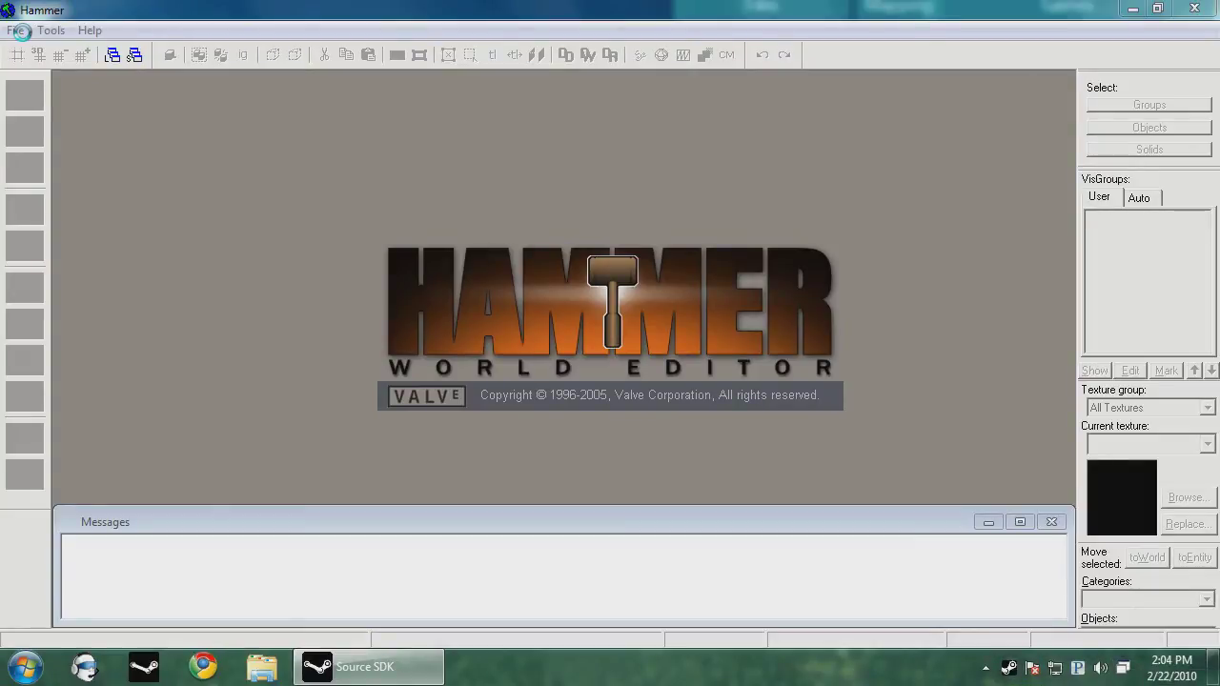
{"action": "left_click", "coordinate": [17, 30]}
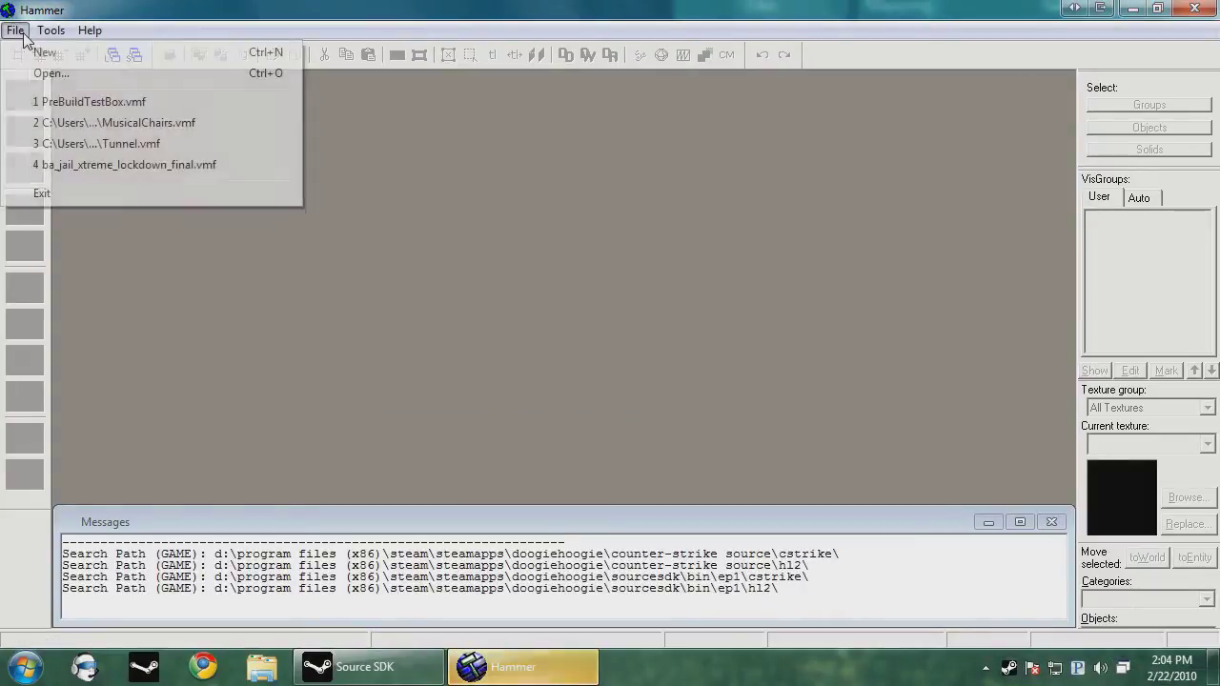
{"action": "left_click", "coordinate": [92, 102]}
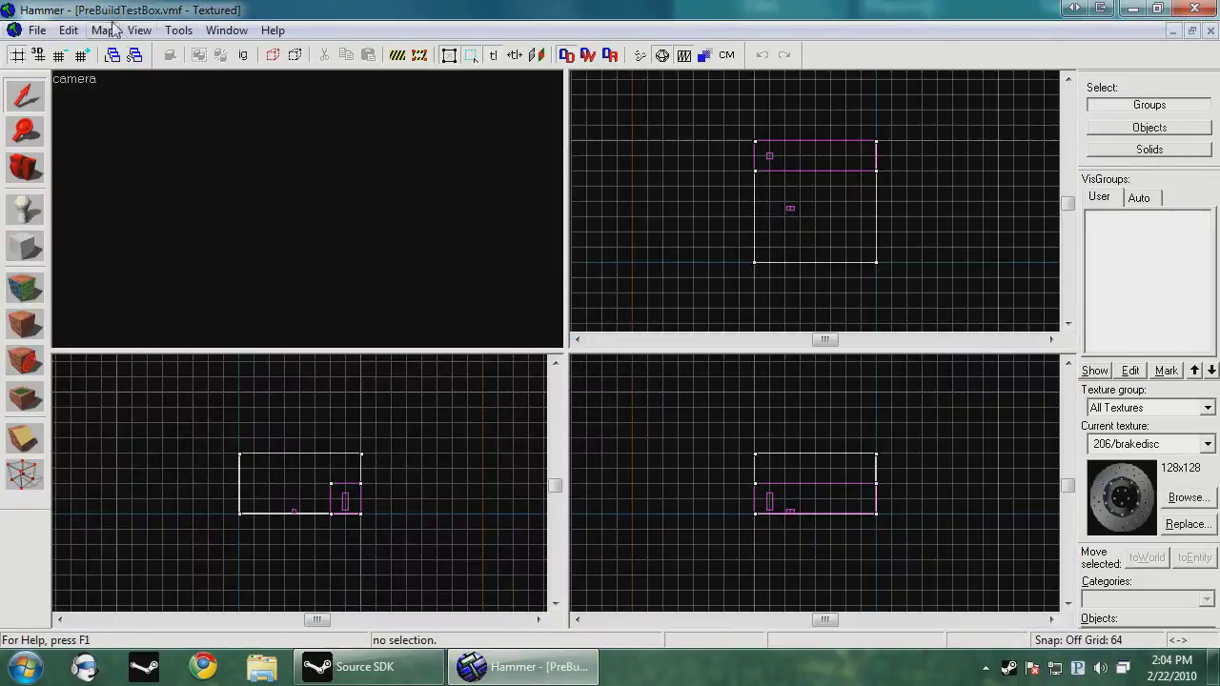
{"action": "left_click", "coordinate": [139, 31]}
{"action": "left_click", "coordinate": [227, 284]}
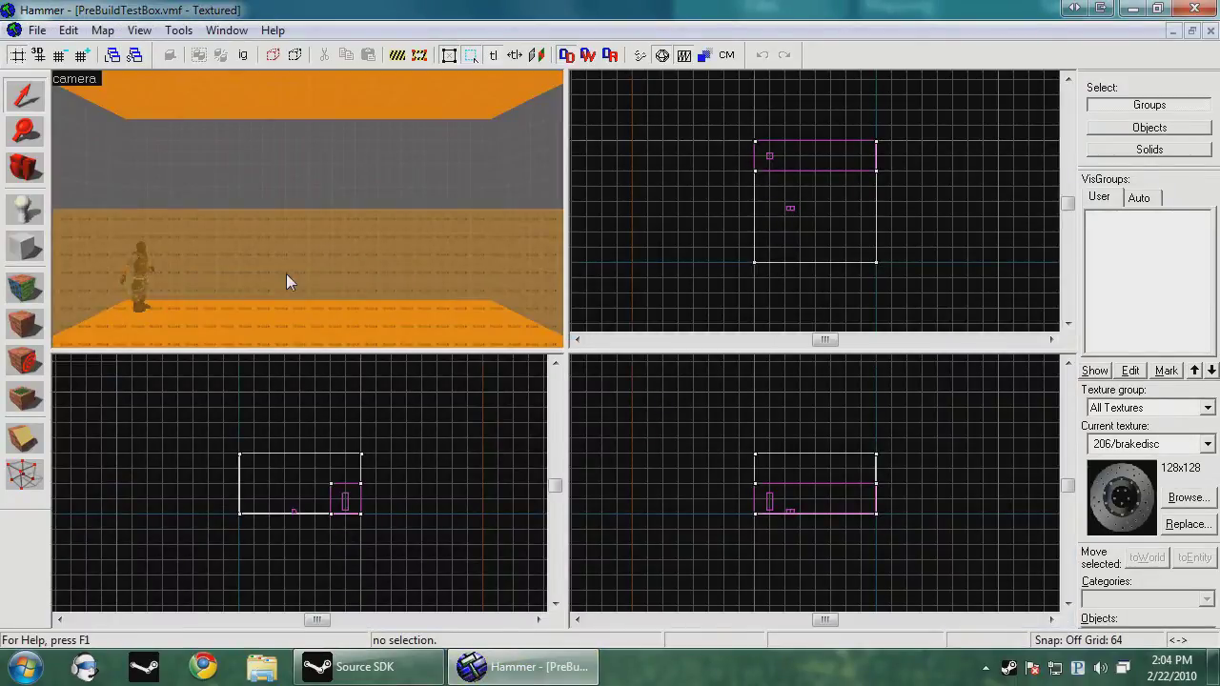
Step: Delete the translucent brush along the back wall and the small entity on the floor, keeping the player start
{"action": "left_click", "coordinate": [266, 183]}
{"action": "key", "text": "Delete"}
{"action": "key", "text": "z"}
{"action": "left_click", "coordinate": [227, 130]}
{"action": "key", "text": "Delete"}
{"action": "left_click", "coordinate": [204, 120]}
{"action": "key", "text": "Delete"}
{"action": "key", "text": "z"}
{"action": "key", "text": "s"}
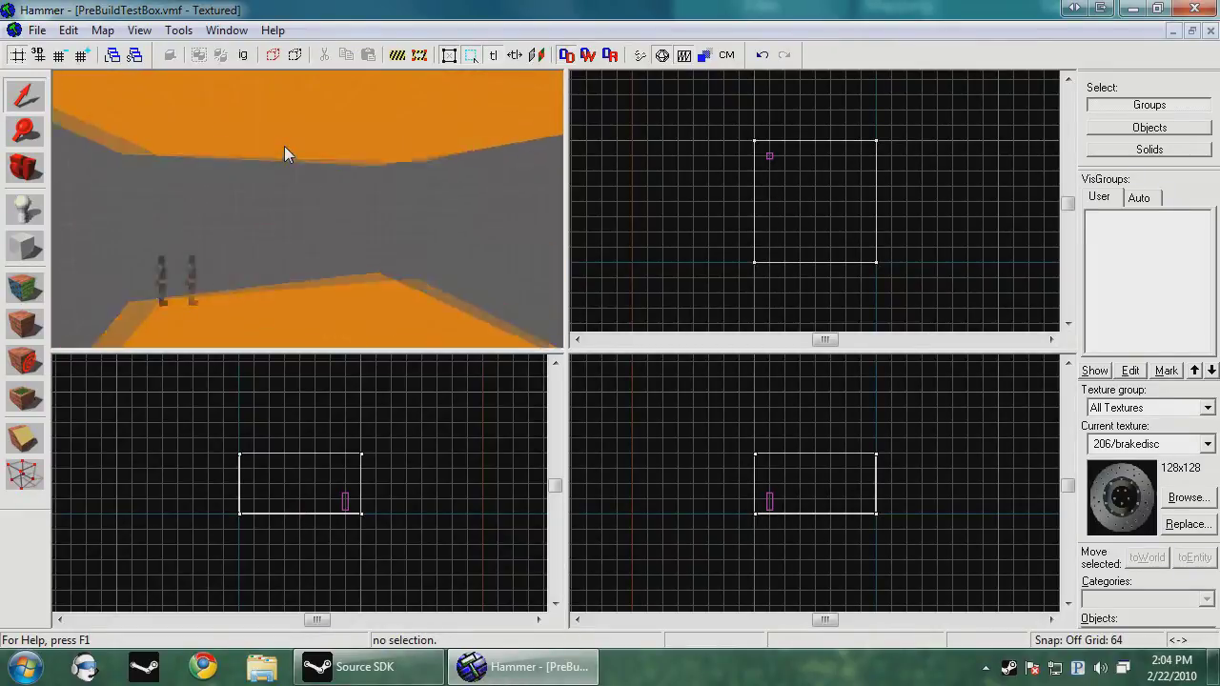
Step: Sample the tools/toolsnodraw texture from the outer face of the room as the current texture
{"action": "scroll", "coordinate": [284, 146], "scroll_direction": "up", "scroll_amount": 5}
{"action": "scroll", "coordinate": [244, 151], "scroll_direction": "down", "scroll_amount": 5}
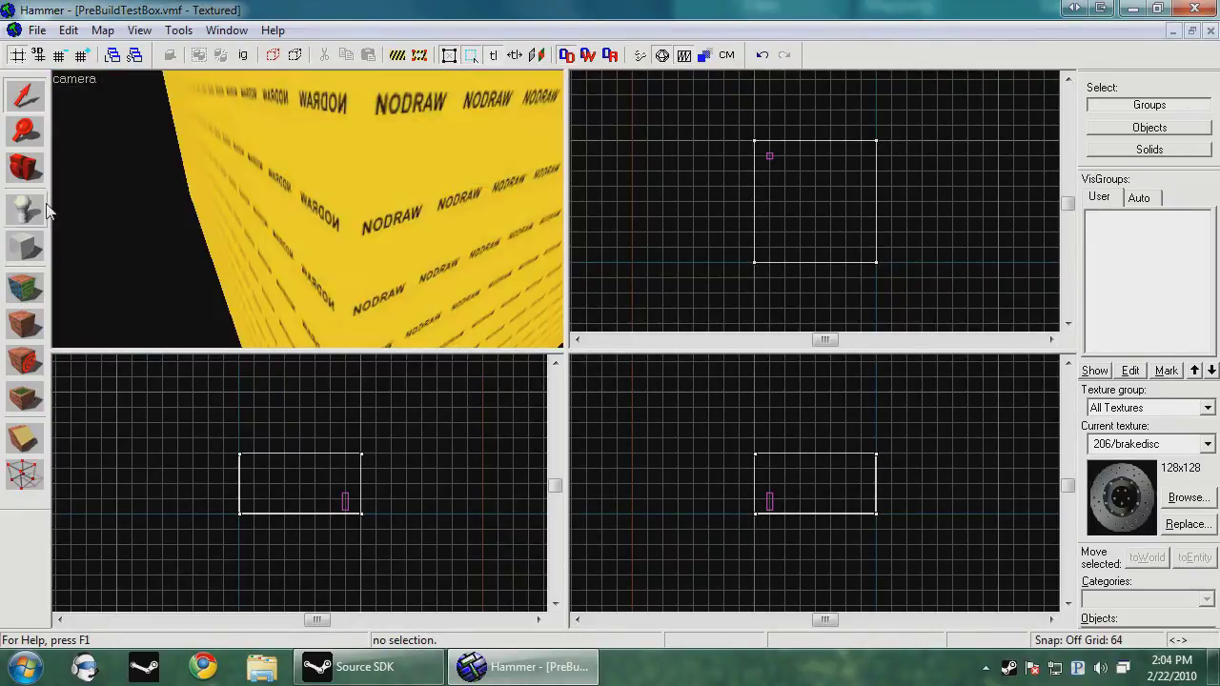
{"action": "left_click", "coordinate": [25, 284]}
{"action": "left_click", "coordinate": [292, 236]}
{"action": "left_click", "coordinate": [753, 156]}
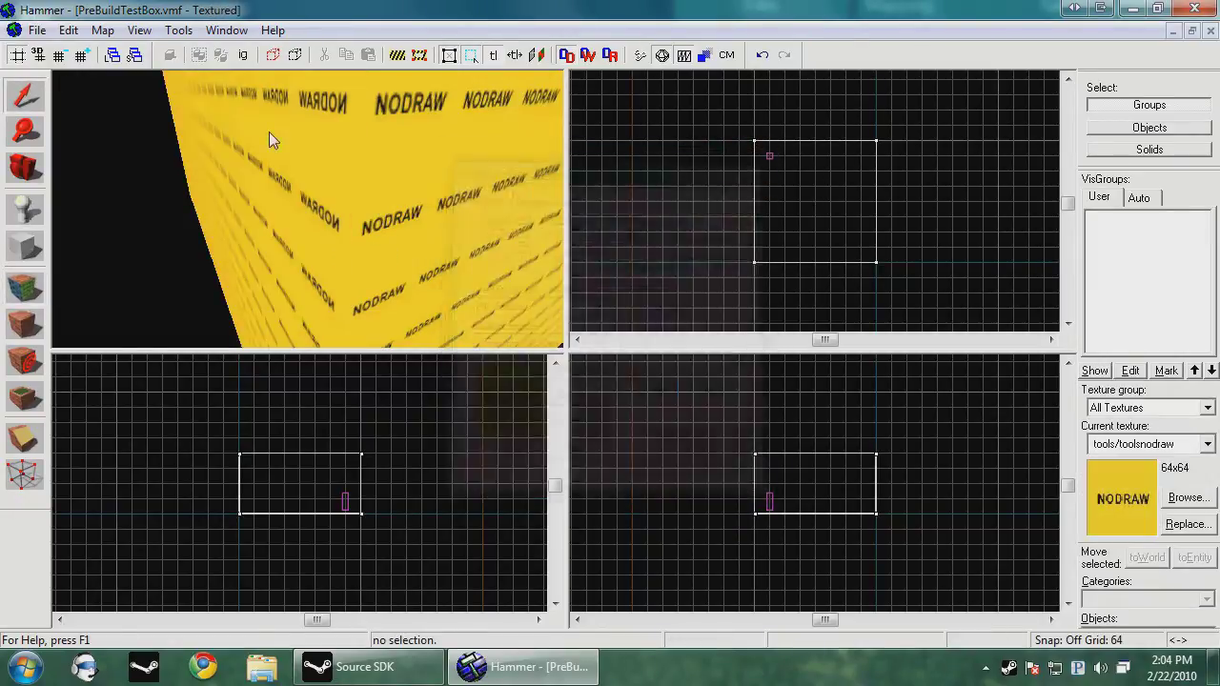
{"action": "scroll", "coordinate": [268, 131], "scroll_direction": "up", "scroll_amount": 5}
Step: Filter the texture browser by "dev" and choose dev/dev_measurecrate01 as the current texture
{"action": "left_click", "coordinate": [1187, 498]}
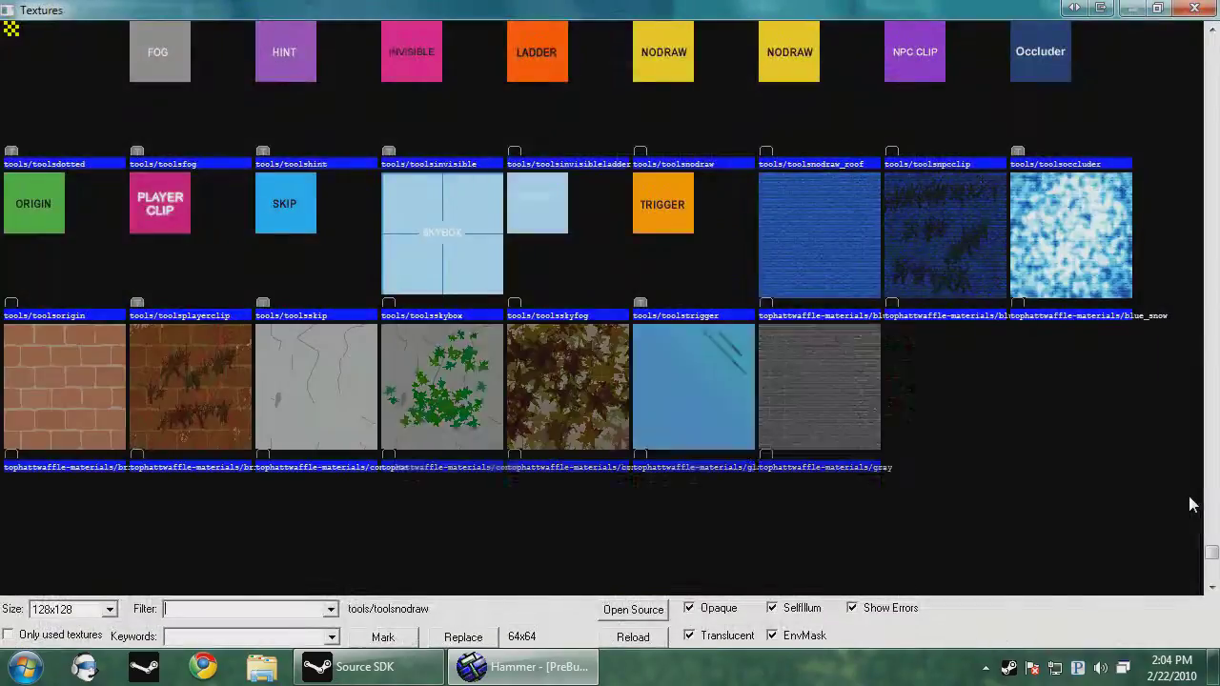
{"action": "type", "text": "dev"}
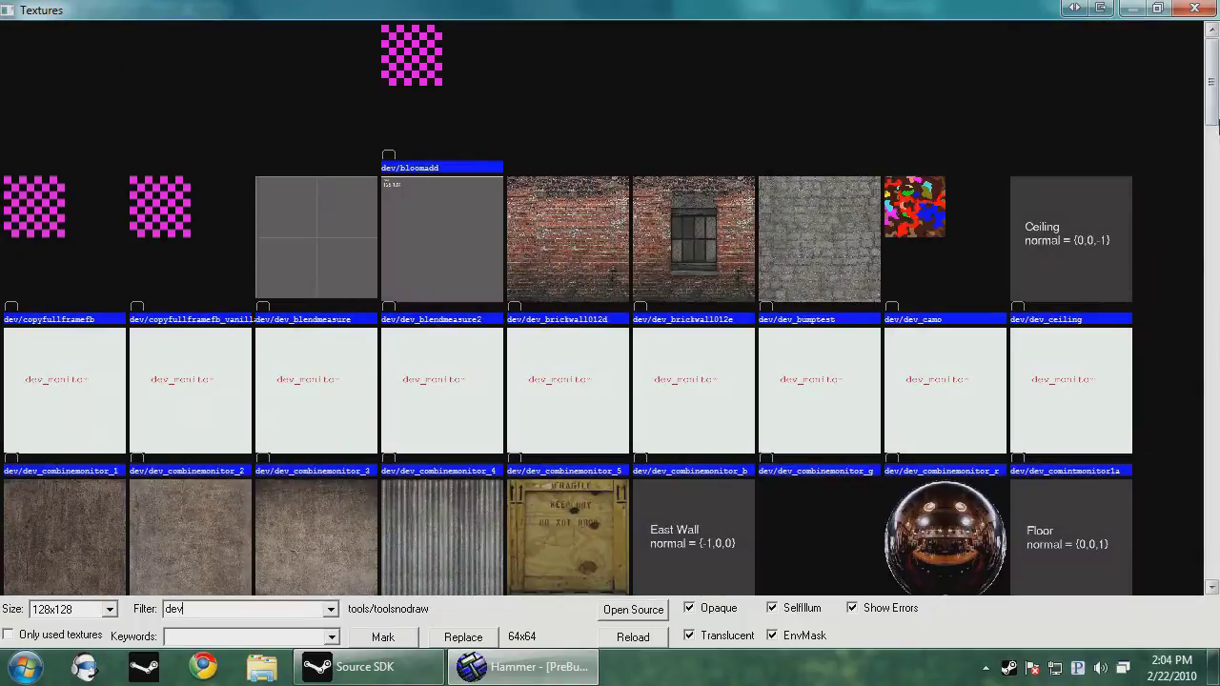
{"action": "left_click_drag", "start_coordinate": [1210, 95], "coordinate": [1212, 185]}
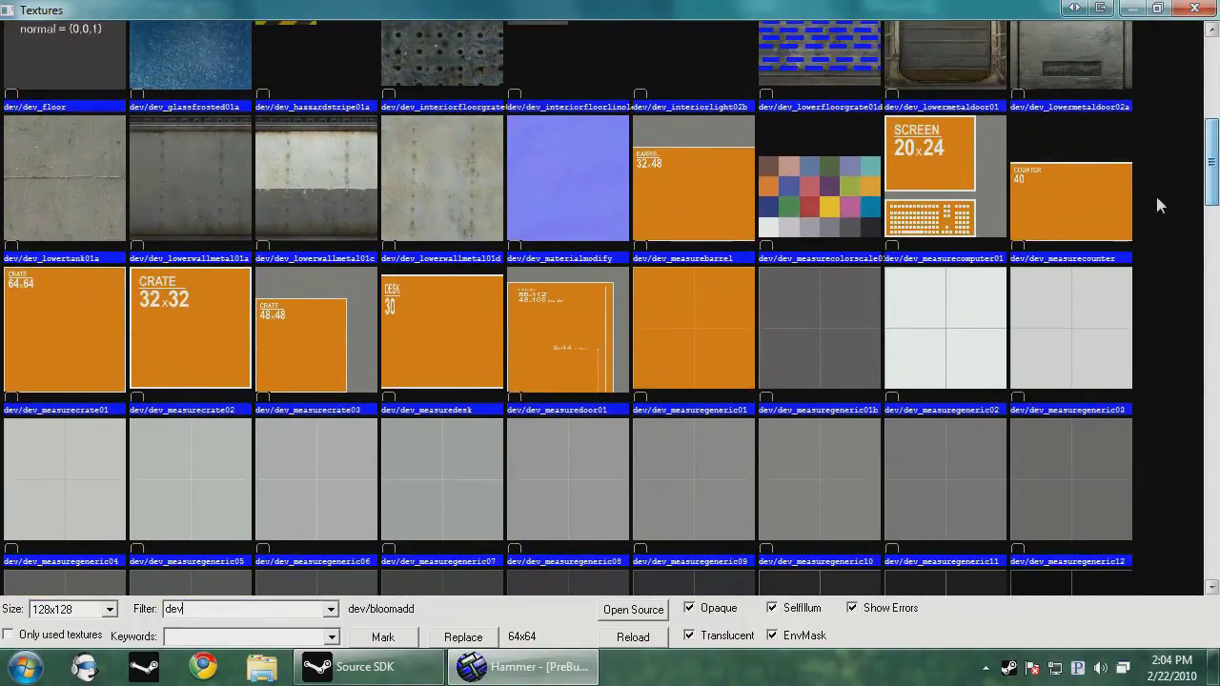
{"action": "double_click", "coordinate": [69, 281]}
Step: Create a 64 × 64 × 64 block on the room floor near the player start
{"action": "left_click", "coordinate": [26, 248]}
{"action": "scroll", "coordinate": [847, 218], "scroll_direction": "up", "scroll_amount": 6}
{"action": "left_click_drag", "start_coordinate": [708, 164], "coordinate": [622, 165]}
{"action": "key", "text": "shift+w"}
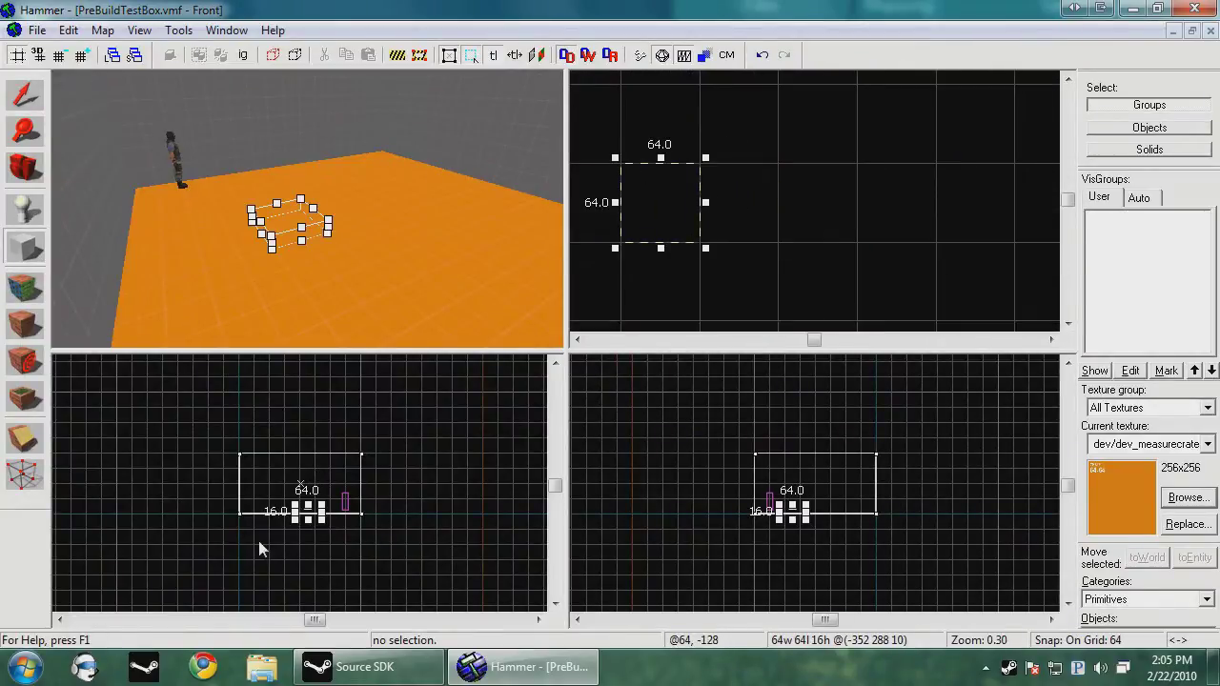
{"action": "scroll", "coordinate": [353, 485], "scroll_direction": "up", "scroll_amount": 2}
{"action": "left_click_drag", "start_coordinate": [376, 477], "coordinate": [374, 407]}
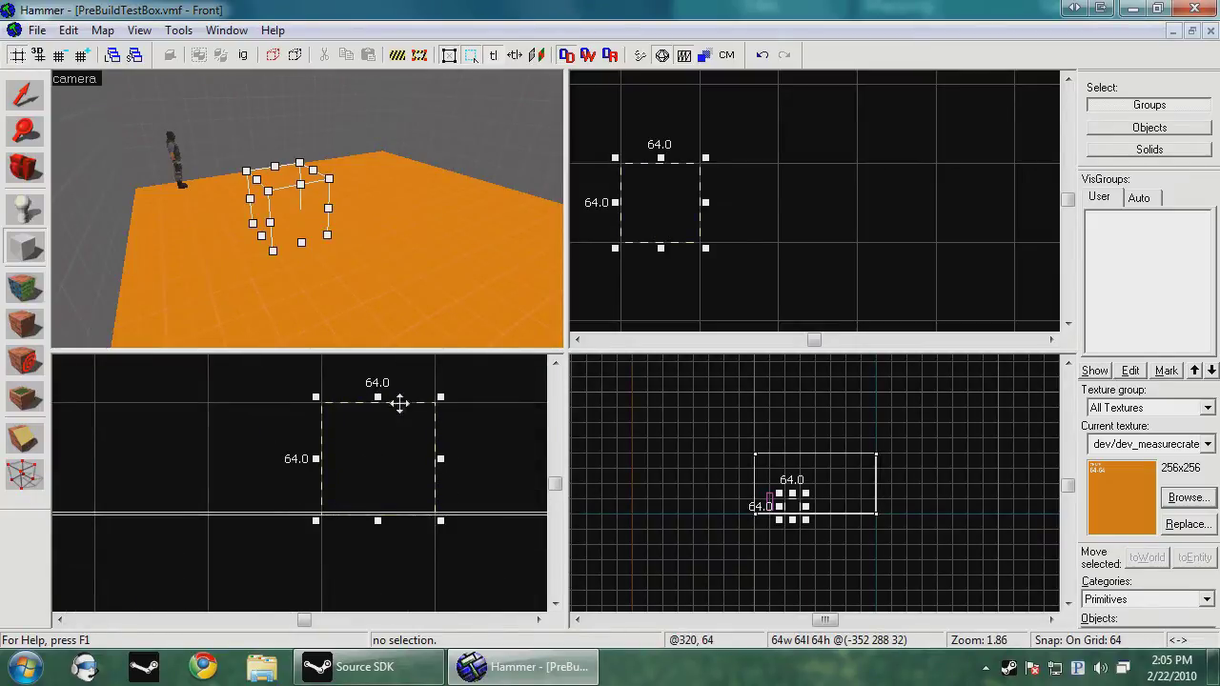
{"action": "key", "text": "Return"}
Step: Raise the crate block by 2 units to rest on the floor's upper surface, then deselect it
{"action": "left_click", "coordinate": [24, 95]}
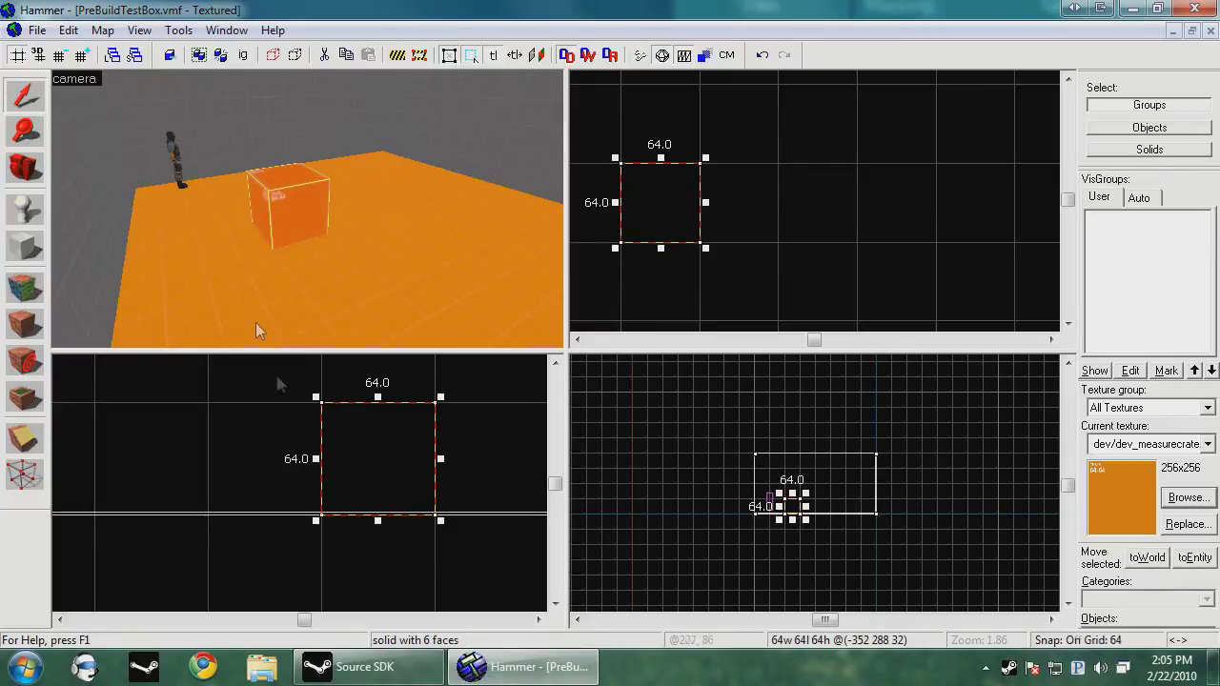
{"action": "scroll", "coordinate": [371, 430], "scroll_direction": "up", "scroll_amount": 4}
{"action": "scroll", "coordinate": [388, 446], "scroll_direction": "down", "scroll_amount": 6}
{"action": "scroll", "coordinate": [386, 439], "scroll_direction": "up", "scroll_amount": 5}
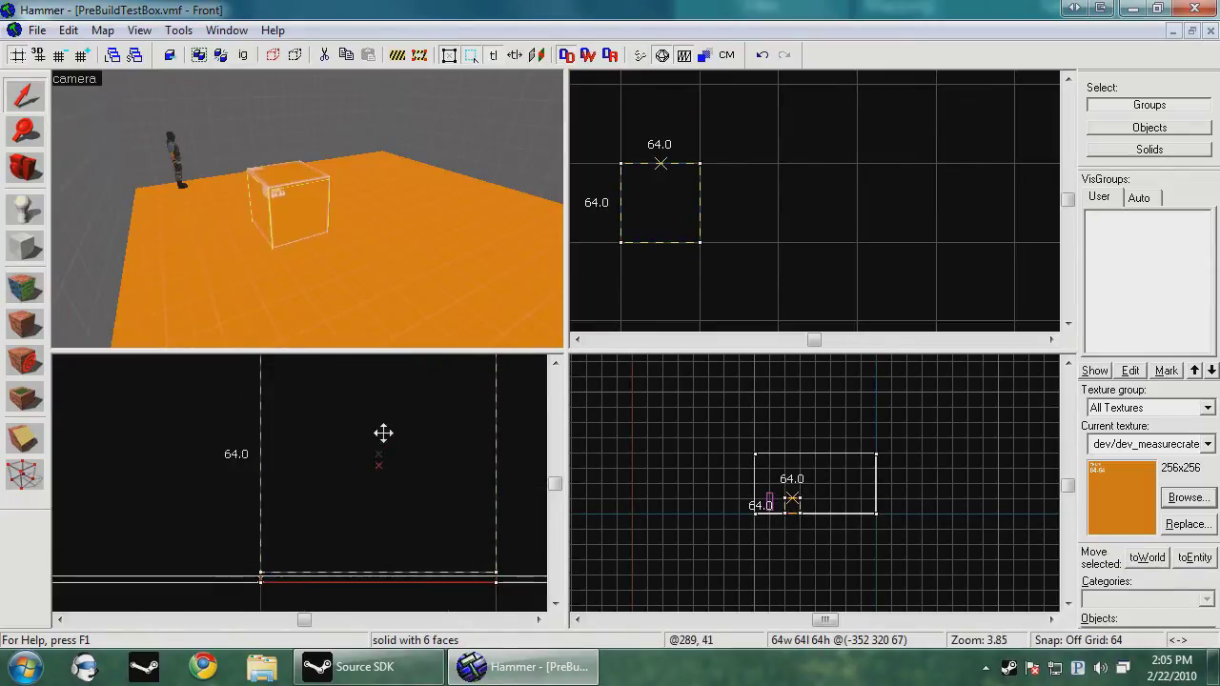
{"action": "left_click", "coordinate": [787, 194]}
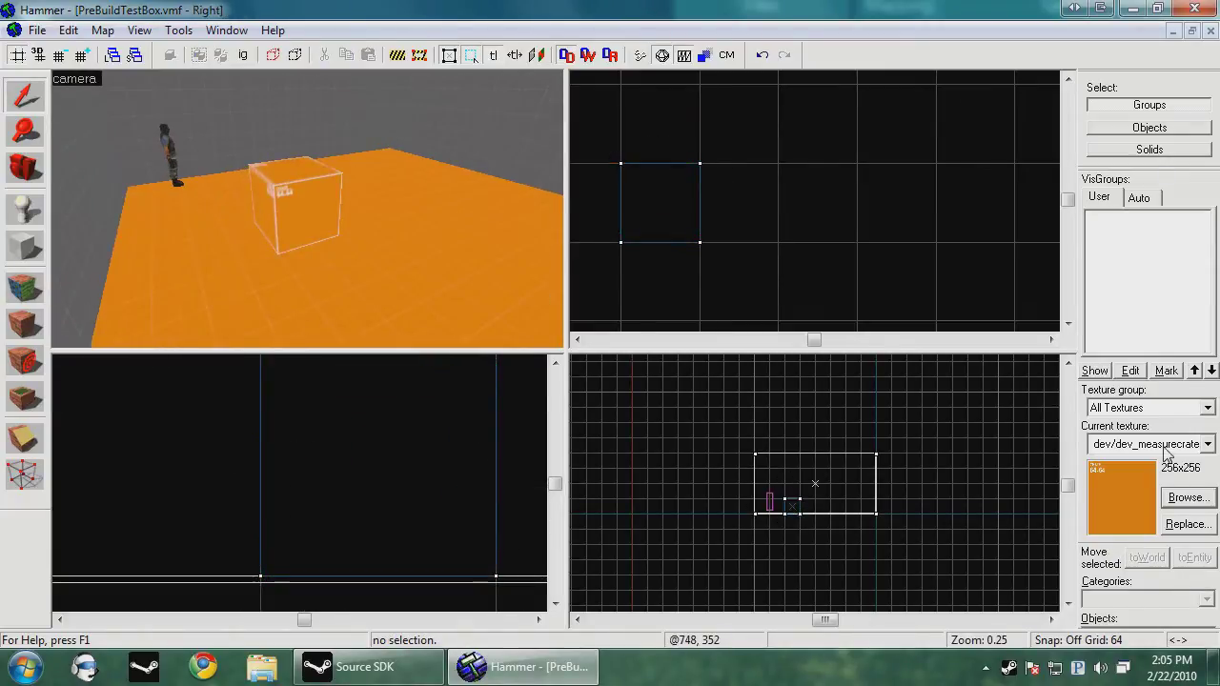
Step: Set the current texture to the recently used tools/toolsnodraw
{"action": "left_click", "coordinate": [1207, 444]}
{"action": "left_click", "coordinate": [1134, 21]}
{"action": "left_click", "coordinate": [295, 196]}
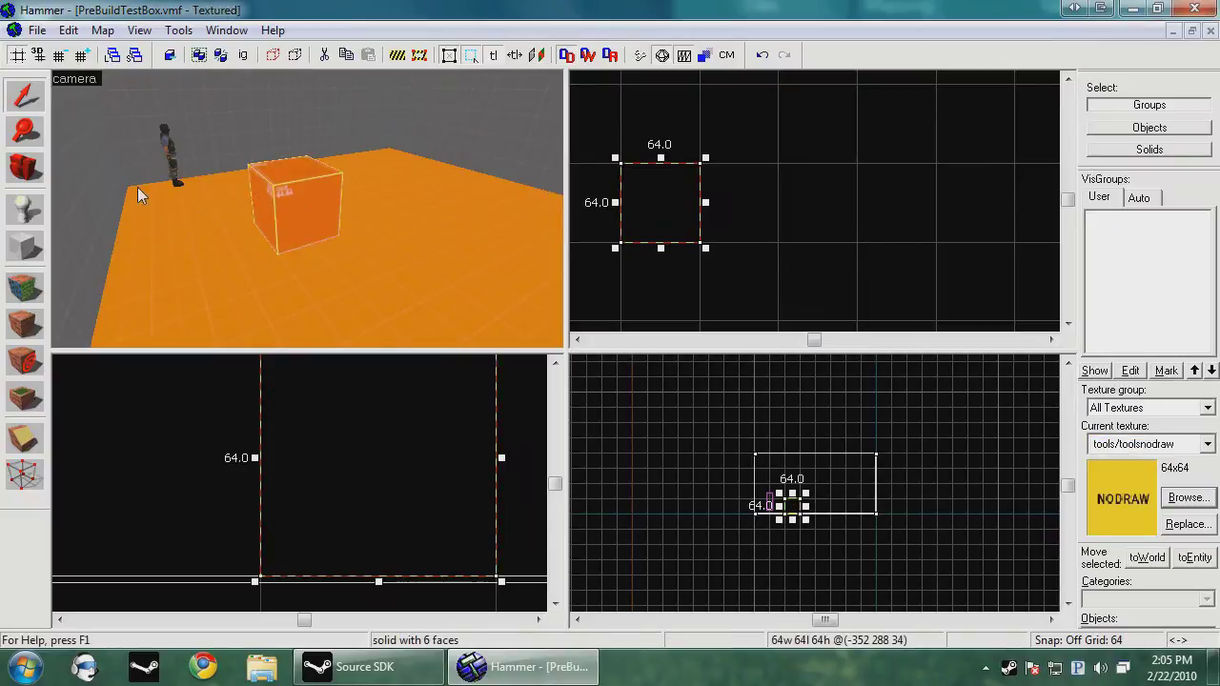
{"action": "scroll", "coordinate": [140, 189], "scroll_direction": "up", "scroll_amount": 2}
{"action": "left_click", "coordinate": [925, 204]}
Step: Turn the crate block into a func_detail entity, keep its default properties, and deselect it
{"action": "scroll", "coordinate": [123, 211], "scroll_direction": "up", "scroll_amount": 2}
{"action": "key", "text": "w"}
{"action": "key", "text": "d"}
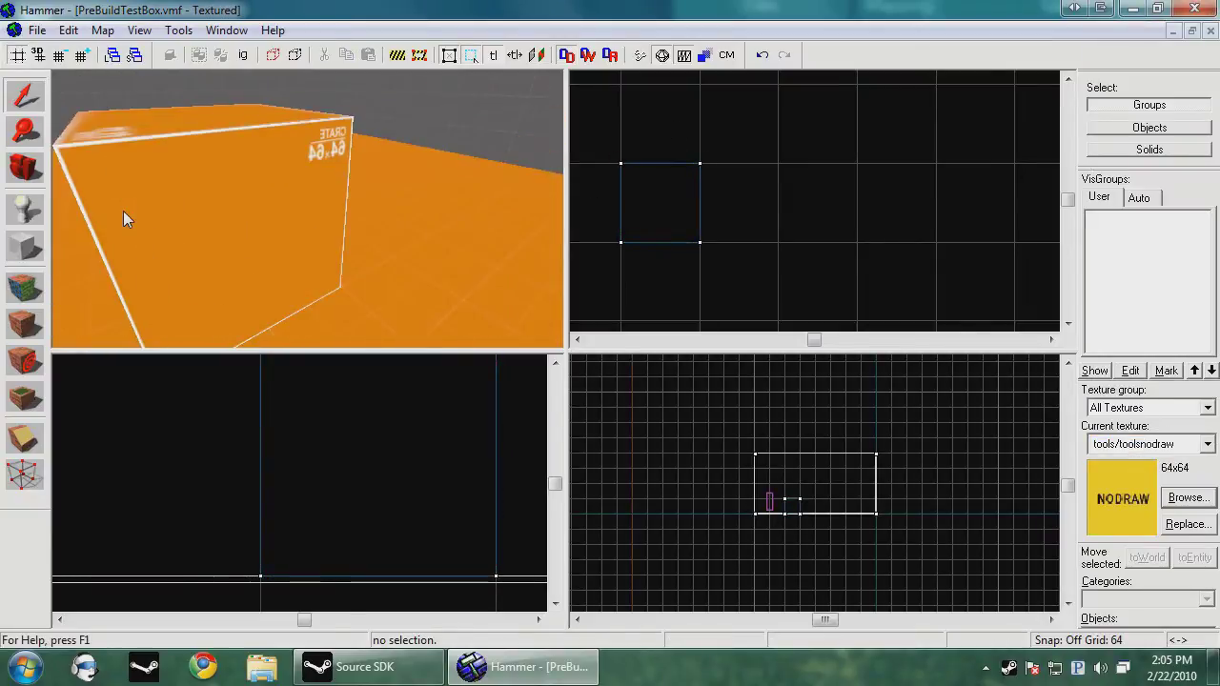
{"action": "key", "text": "w"}
{"action": "key", "text": "a"}
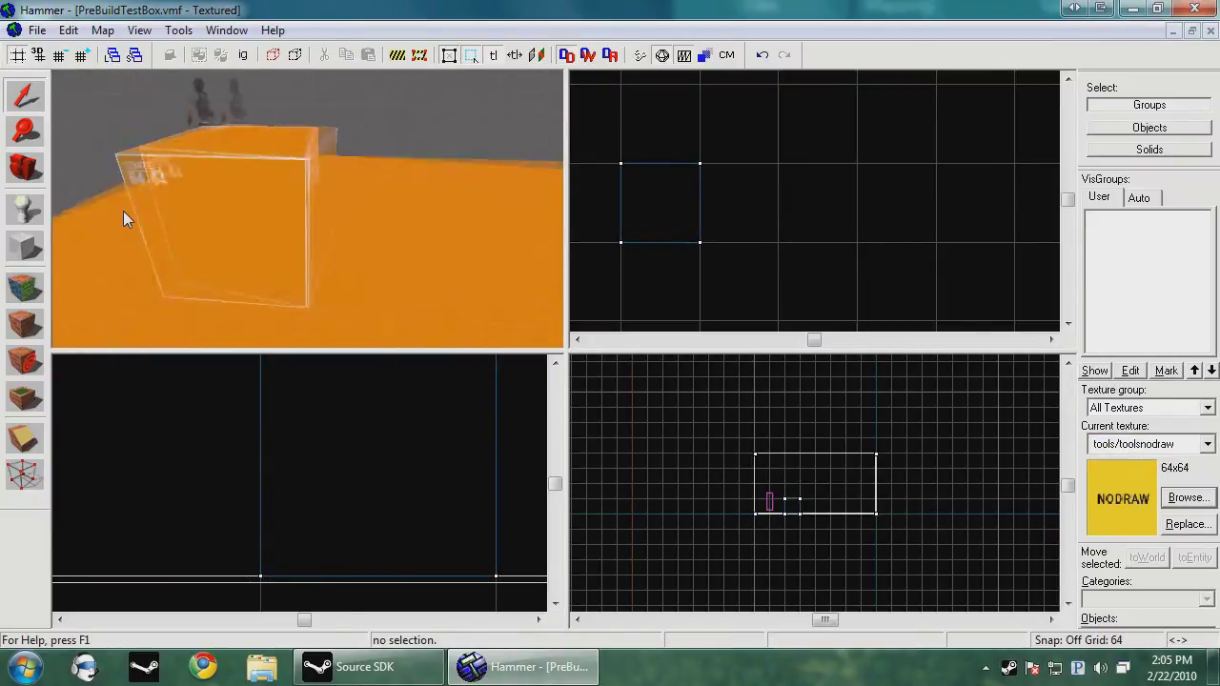
{"action": "key", "text": "z"}
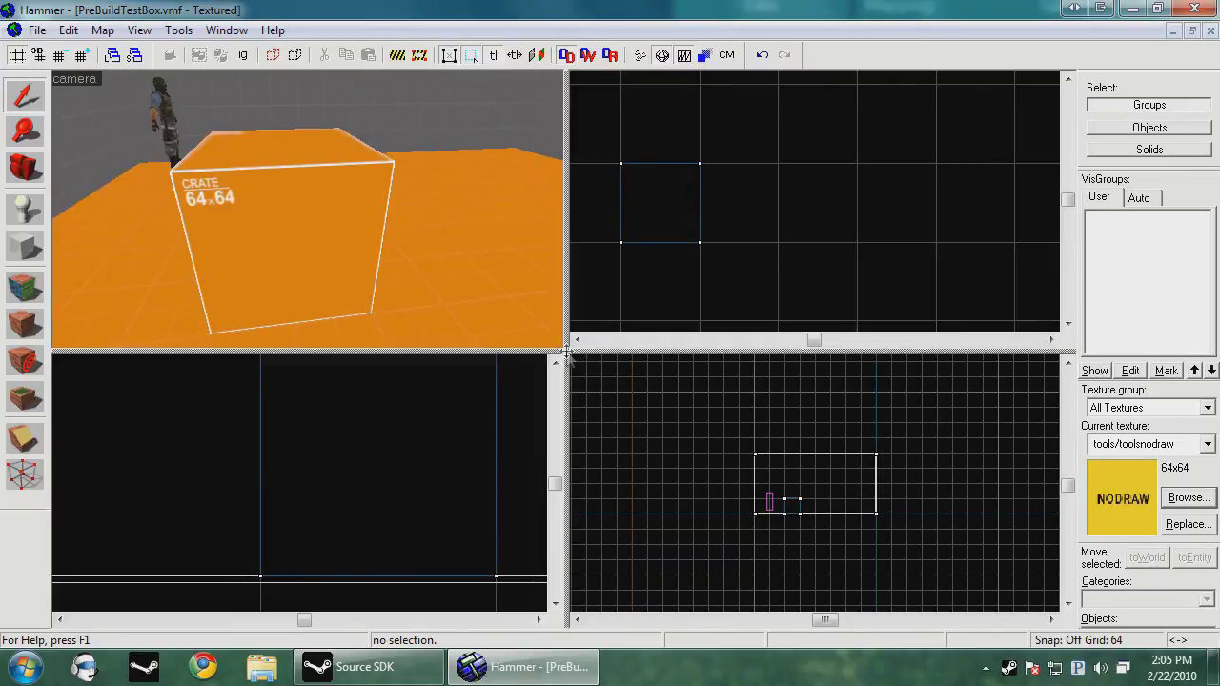
{"action": "key", "text": "shift+z"}
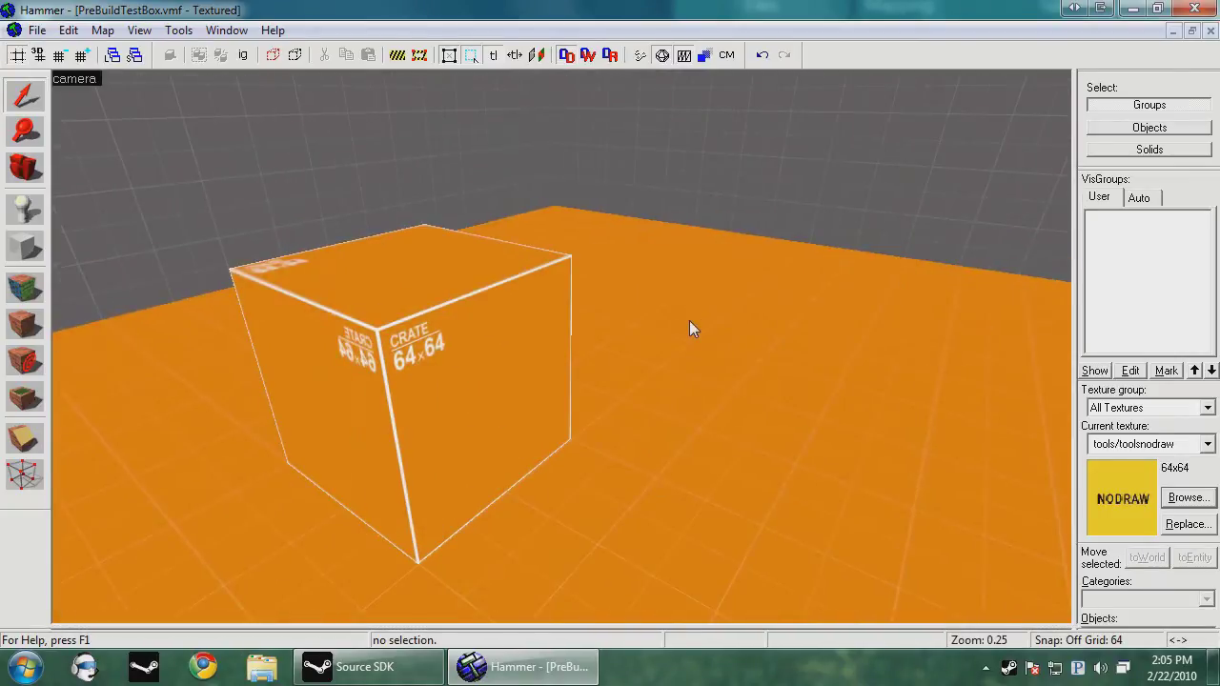
{"action": "left_click", "coordinate": [435, 339]}
{"action": "key", "text": "ctrl+t"}
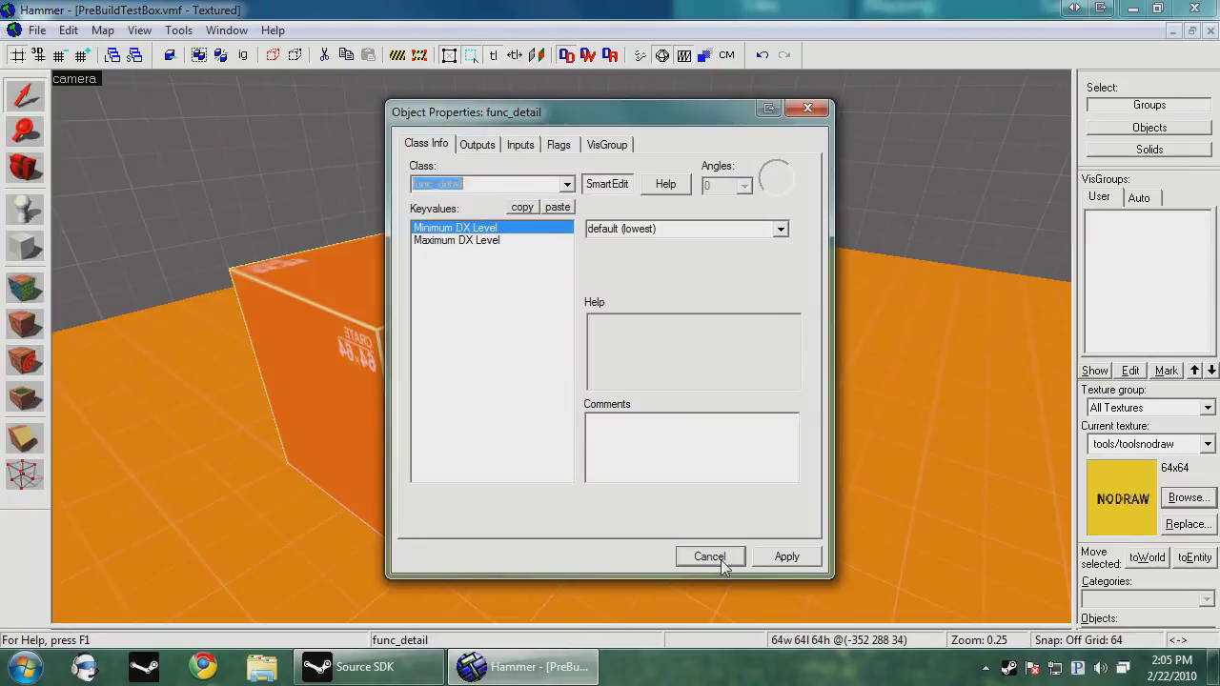
{"action": "left_click", "coordinate": [708, 556]}
{"action": "key", "text": "shift+z"}
{"action": "left_click", "coordinate": [738, 295]}
Step: Filter the texture browser by "invis" and choose tools/toolsinvisible as the current texture
{"action": "key", "text": "a"}
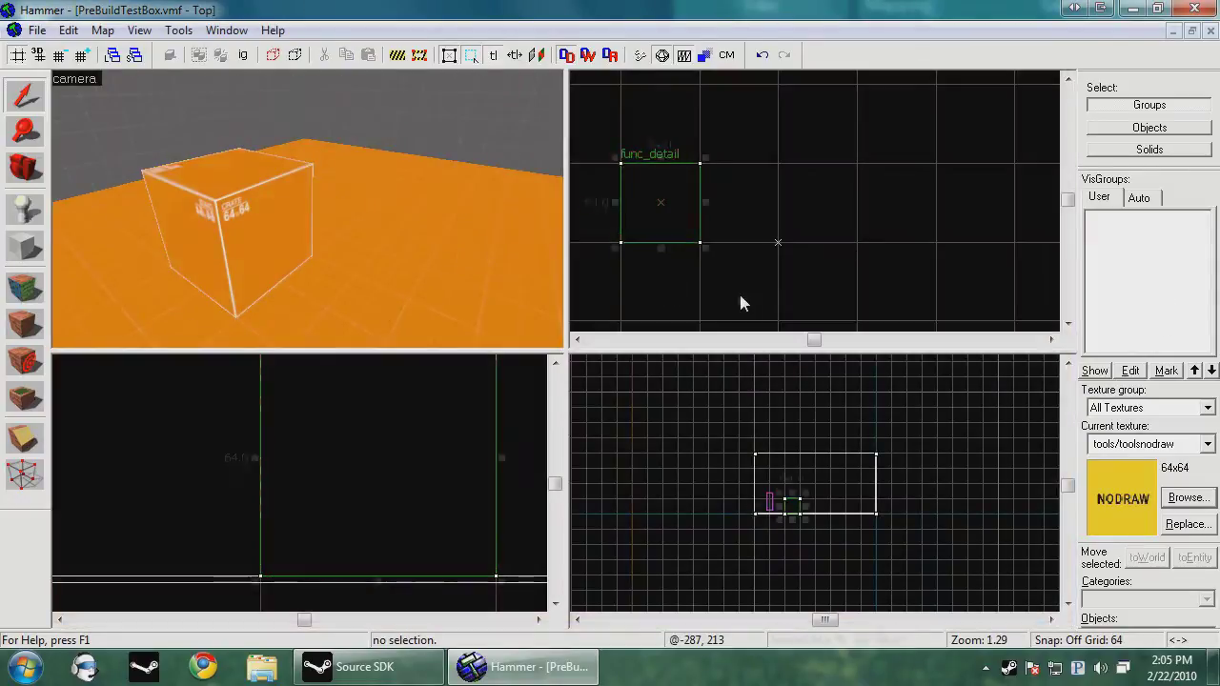
{"action": "key", "text": "s"}
{"action": "key", "text": "Left"}
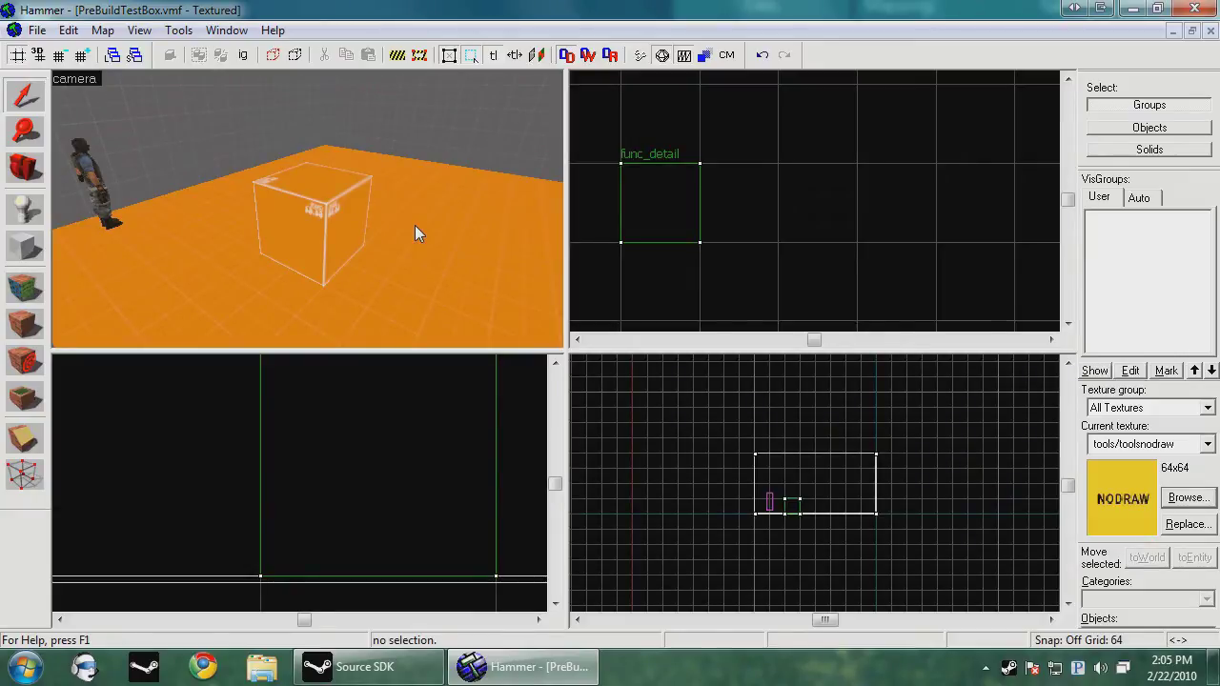
{"action": "left_click", "coordinate": [1200, 504]}
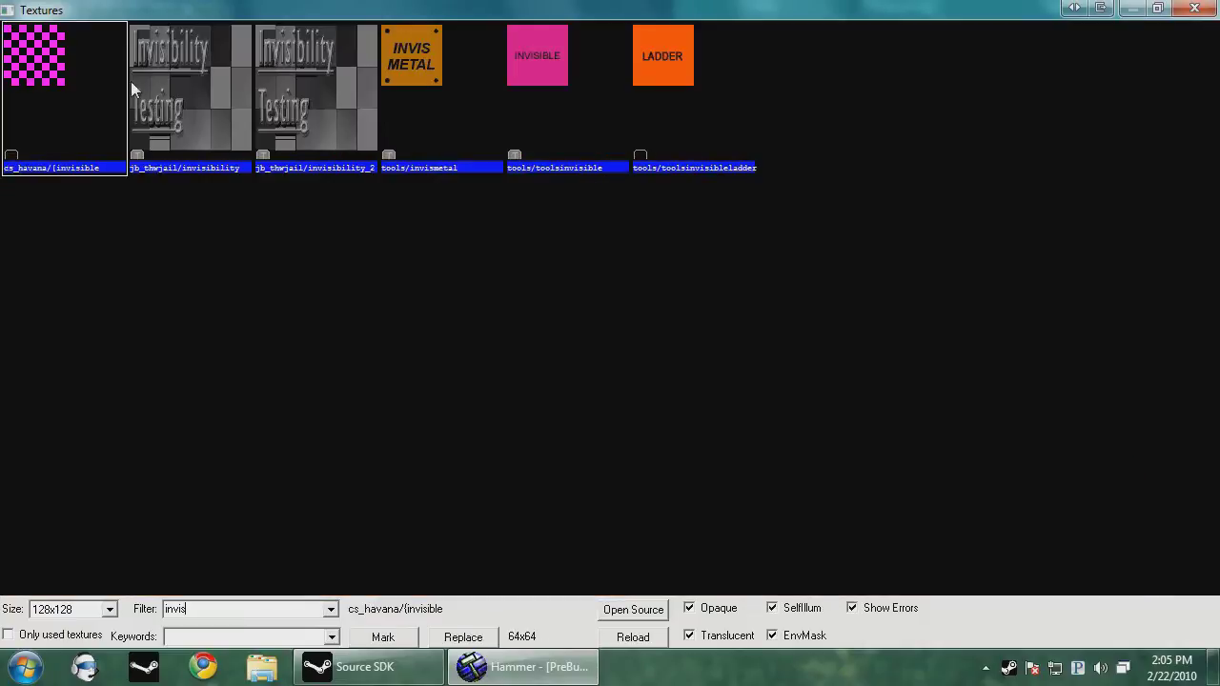
{"action": "double_click", "coordinate": [566, 116]}
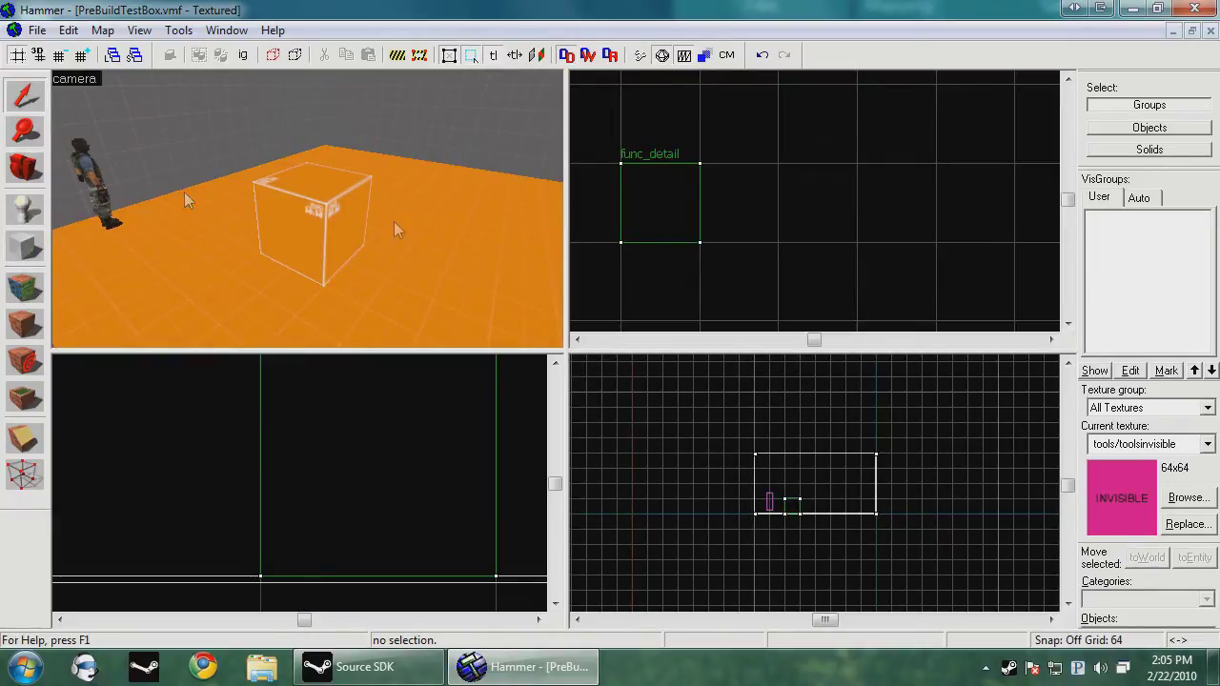
Step: Lift the func_detail crate off the floor so its centre sits at height 96, and deselect it
{"action": "left_click", "coordinate": [355, 237]}
{"action": "scroll", "coordinate": [357, 530], "scroll_direction": "down", "scroll_amount": 3}
{"action": "left_click_drag", "start_coordinate": [371, 515], "coordinate": [369, 451]}
{"action": "scroll", "coordinate": [369, 452], "scroll_direction": "up", "scroll_amount": 3}
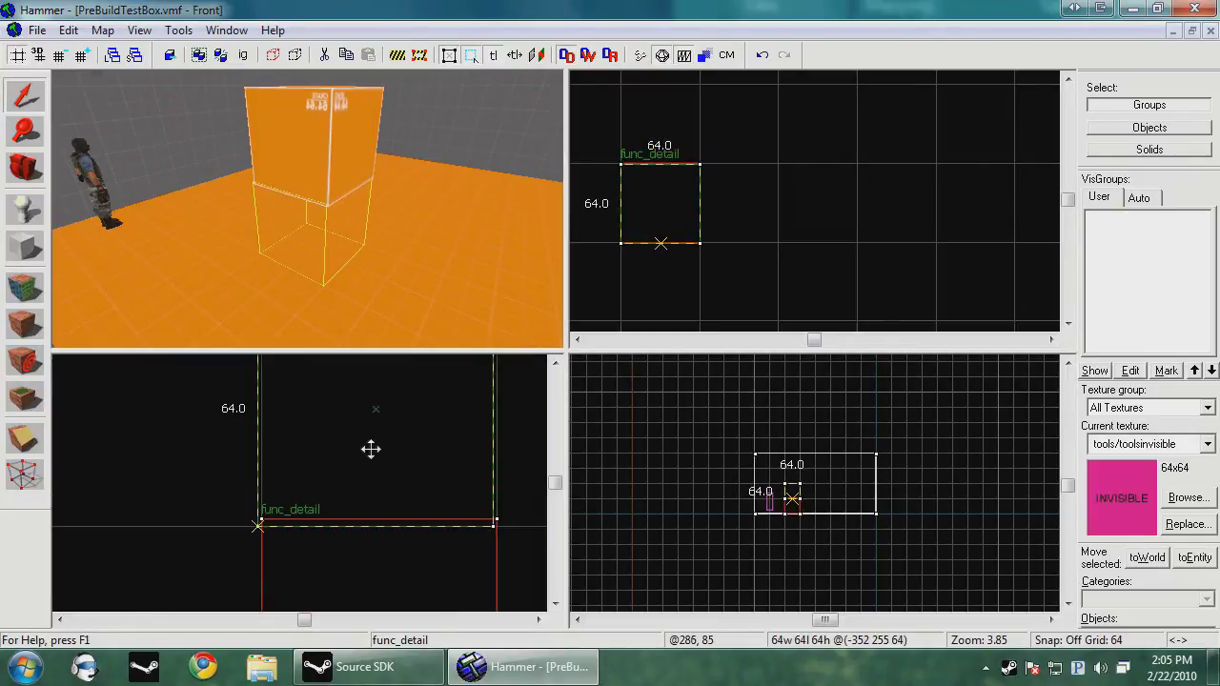
{"action": "left_click", "coordinate": [371, 554]}
{"action": "scroll", "coordinate": [370, 553], "scroll_direction": "down", "scroll_amount": 3}
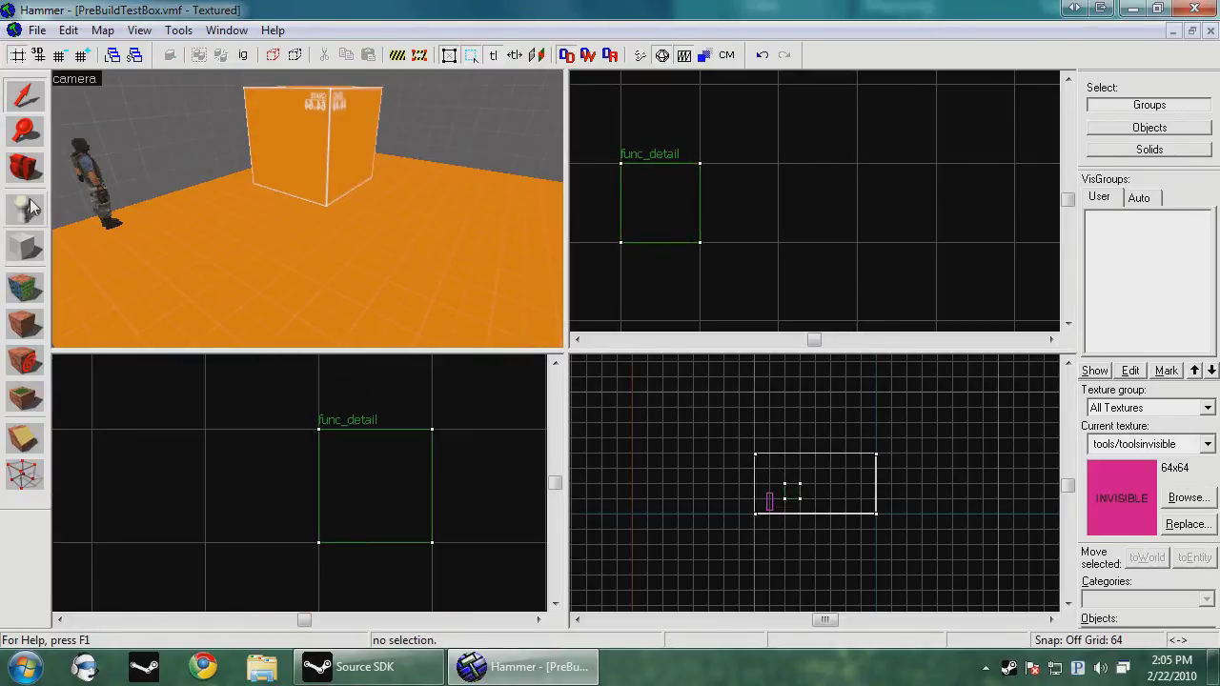
Step: Duplicate the func_detail crate in place and move the copy to the world as a plain solid
{"action": "left_click", "coordinate": [306, 146]}
{"action": "scroll", "coordinate": [332, 392], "scroll_direction": "up", "scroll_amount": 2}
{"action": "mouse_move", "coordinate": [379, 497]}
{"action": "left_mouse_down", "text": "shift"}
{"action": "mouse_move", "coordinate": [182, 418]}
{"action": "mouse_move", "coordinate": [386, 490]}
{"action": "left_mouse_up", "text": "shift"}
{"action": "key", "text": "ctrl+shift+w"}
{"action": "scroll", "coordinate": [381, 496], "scroll_direction": "up", "scroll_amount": 2}
{"action": "scroll", "coordinate": [372, 481], "scroll_direction": "down", "scroll_amount": 1}
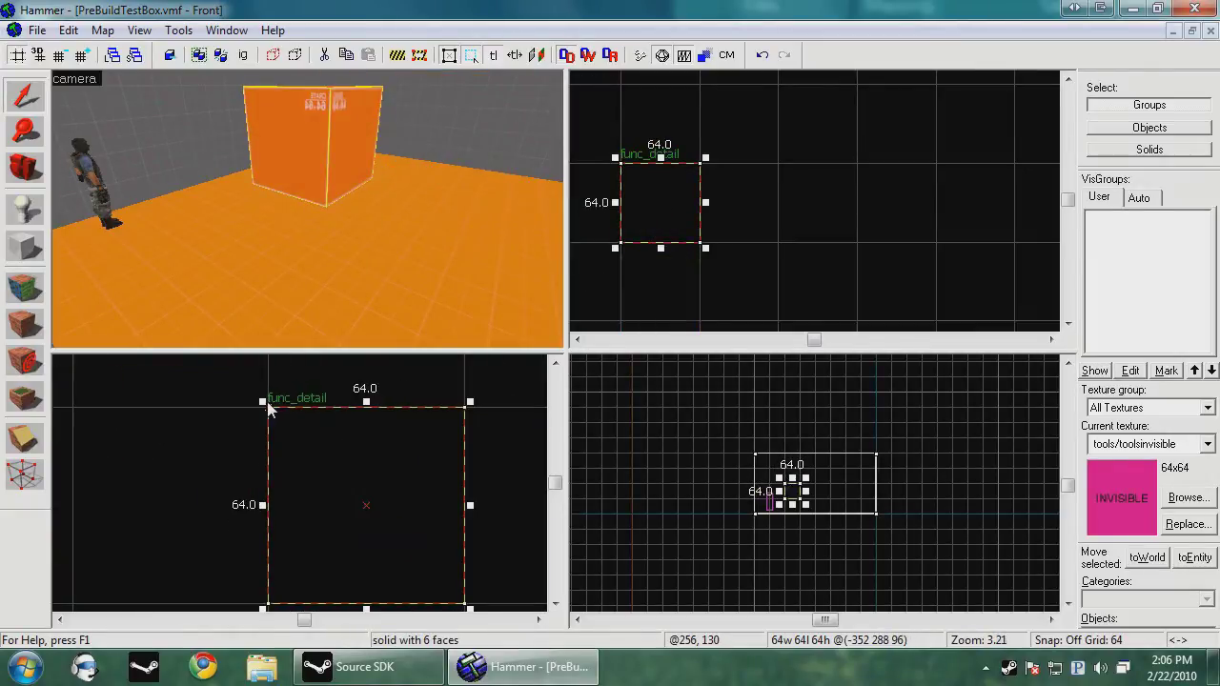
Step: Enlarge the copied block to 72 × 72 units in the front view and centre it around the crate
{"action": "left_click_drag", "start_coordinate": [261, 400], "coordinate": [238, 375]}
{"action": "scroll", "coordinate": [373, 479], "scroll_direction": "up", "scroll_amount": 4}
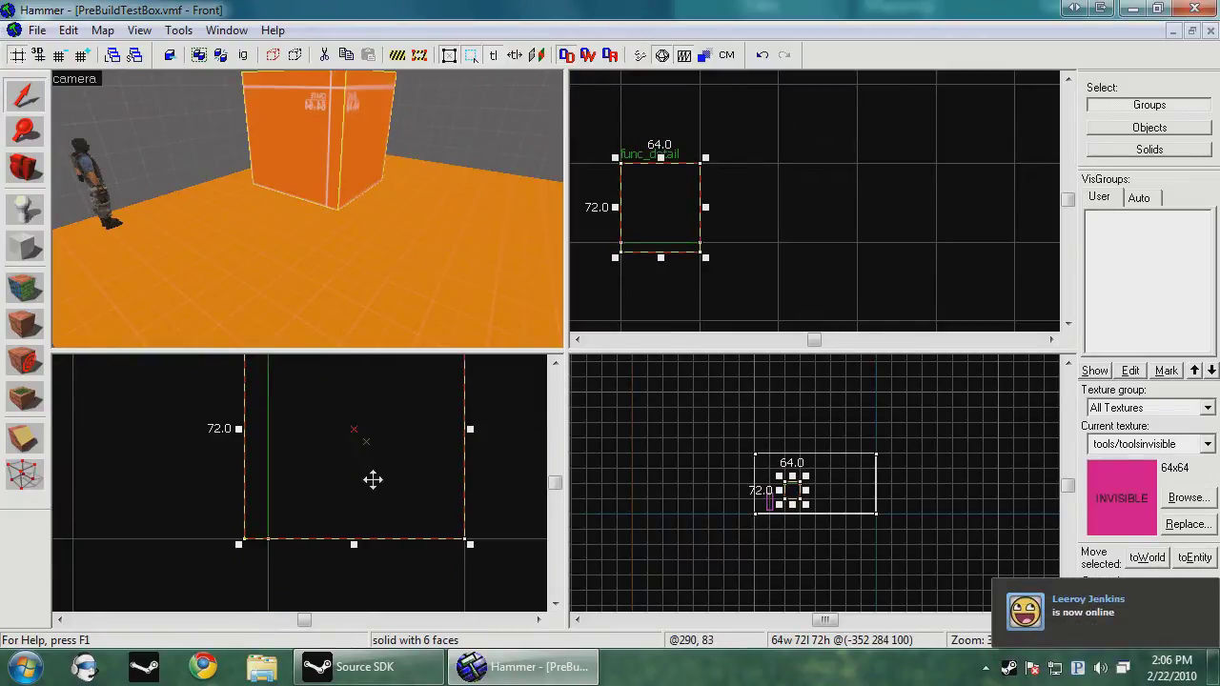
{"action": "left_click_drag", "start_coordinate": [432, 455], "coordinate": [409, 462]}
{"action": "scroll", "coordinate": [389, 458], "scroll_direction": "down", "scroll_amount": 6}
{"action": "left_click", "coordinate": [494, 432]}
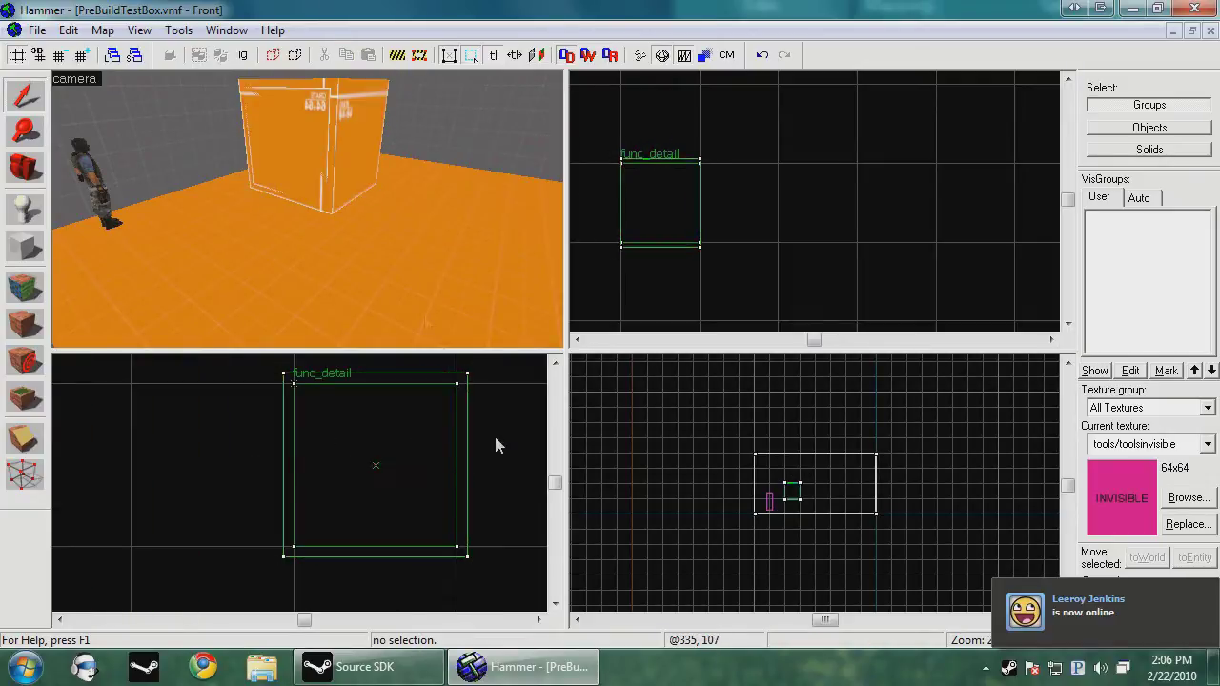
Step: Widen the outer block to 72 units centred on the crate and texture it with tools/toolsinvisible
{"action": "left_click", "coordinate": [358, 123]}
{"action": "scroll", "coordinate": [692, 259], "scroll_direction": "up", "scroll_amount": 4}
{"action": "scroll", "coordinate": [766, 254], "scroll_direction": "up", "scroll_amount": 3}
{"action": "mouse_move", "coordinate": [766, 253]}
{"action": "left_mouse_down"}
{"action": "mouse_move", "coordinate": [803, 258]}
{"action": "mouse_move", "coordinate": [756, 256]}
{"action": "left_mouse_up"}
{"action": "scroll", "coordinate": [787, 255], "scroll_direction": "up", "scroll_amount": 1}
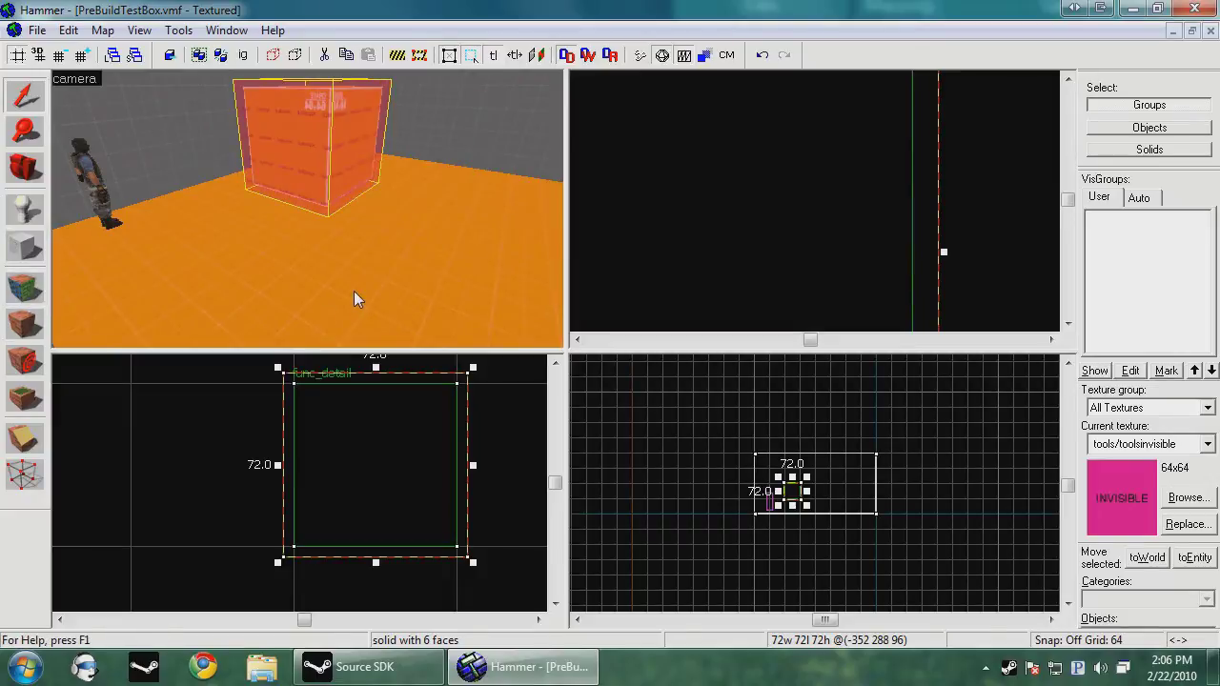
Step: Hollow the outer block with walls 2 units thick
{"action": "key", "text": "ctrl+h"}
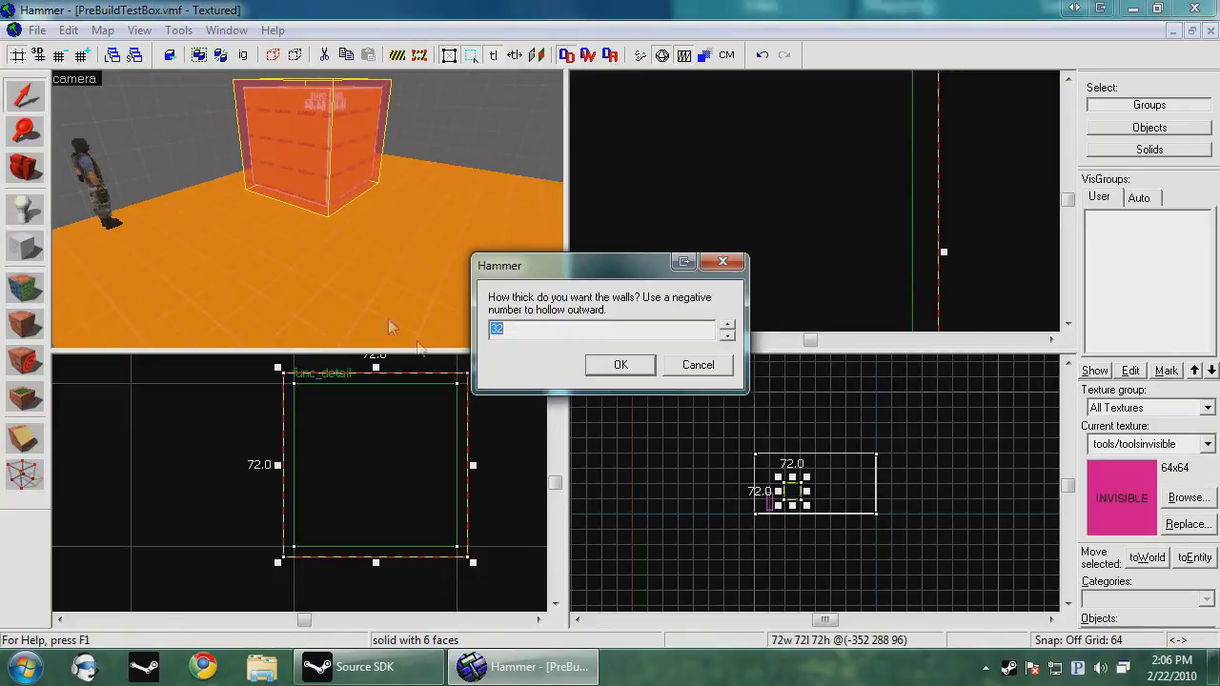
{"action": "type", "text": "2"}
{"action": "left_click", "coordinate": [621, 365]}
{"action": "scroll", "coordinate": [395, 390], "scroll_direction": "up", "scroll_amount": 8}
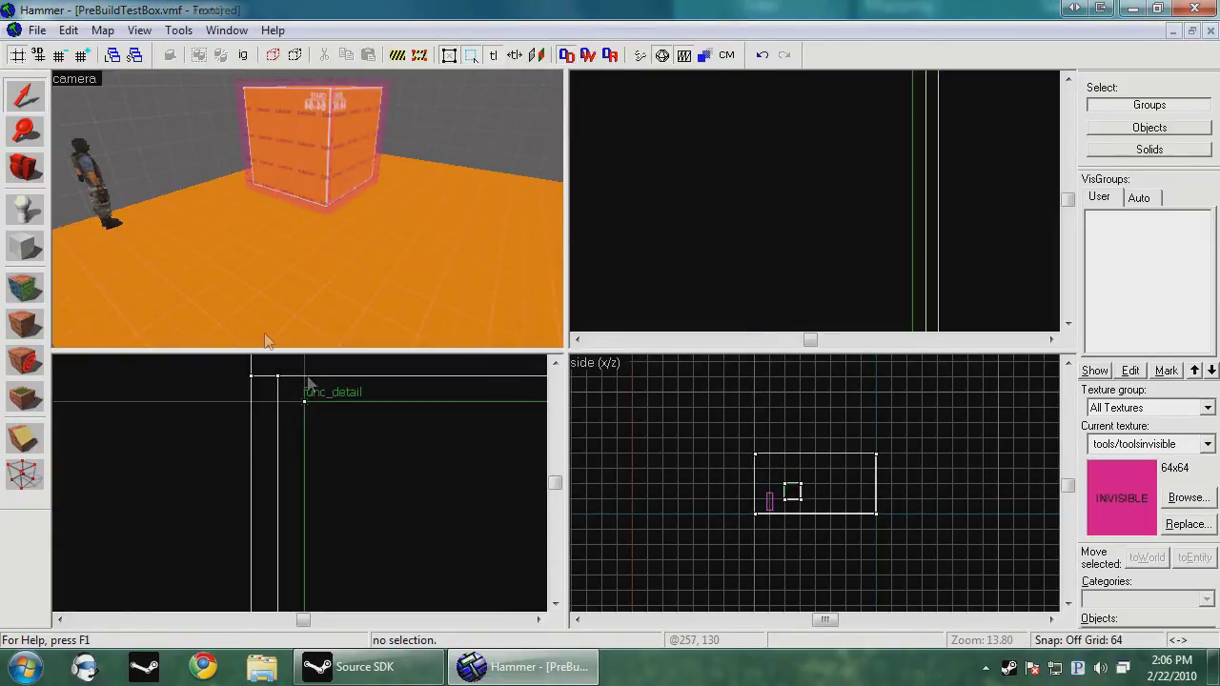
{"action": "scroll", "coordinate": [296, 395], "scroll_direction": "up", "scroll_amount": 1}
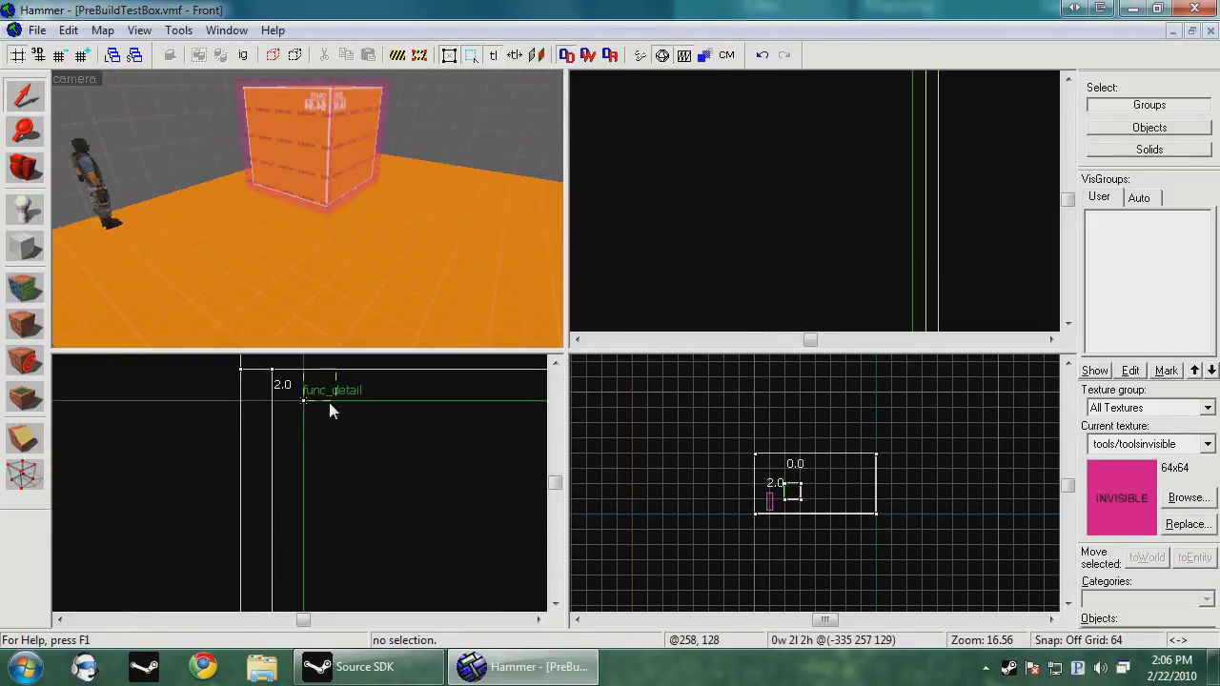
Step: Examine the gap between the hollowed shell and the func_detail crate in the front view
{"action": "left_click", "coordinate": [316, 394]}
{"action": "scroll", "coordinate": [296, 373], "scroll_direction": "up", "scroll_amount": 2}
{"action": "scroll", "coordinate": [769, 262], "scroll_direction": "down", "scroll_amount": 5}
{"action": "scroll", "coordinate": [807, 219], "scroll_direction": "down", "scroll_amount": 11}
{"action": "scroll", "coordinate": [801, 219], "scroll_direction": "up", "scroll_amount": 1}
{"action": "left_click", "coordinate": [692, 237]}
{"action": "scroll", "coordinate": [279, 383], "scroll_direction": "up", "scroll_amount": 1}
{"action": "left_click_drag", "start_coordinate": [302, 374], "coordinate": [344, 408]}
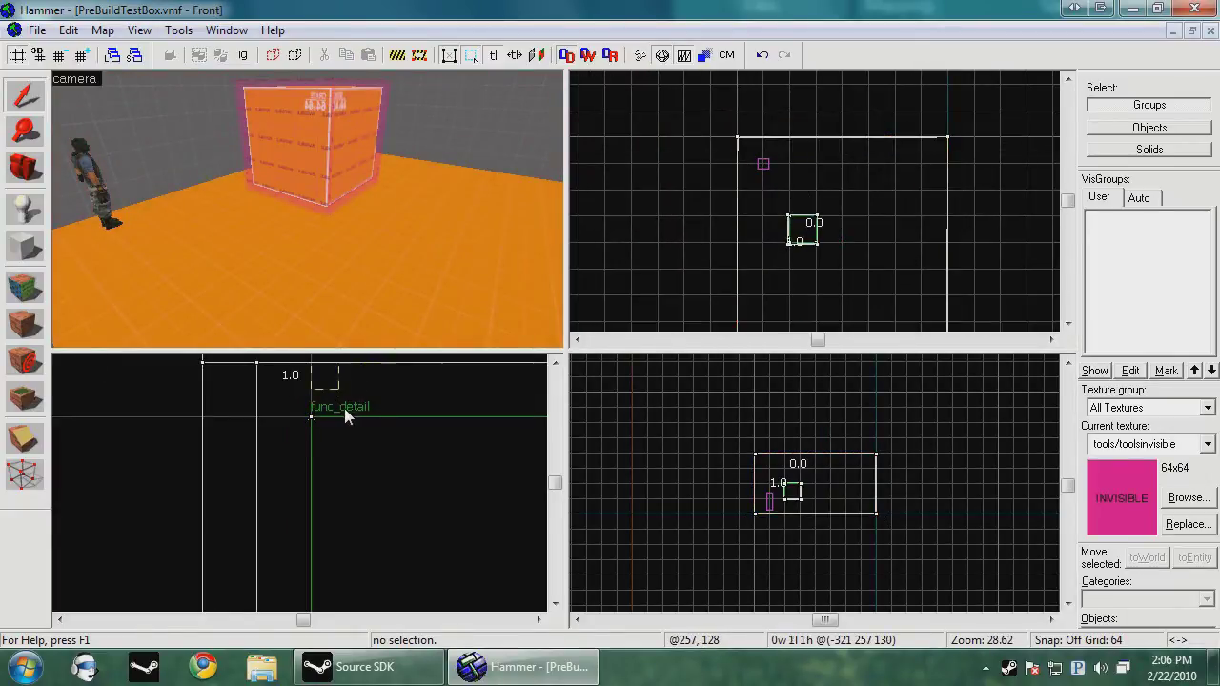
{"action": "mouse_move", "coordinate": [334, 422]}
{"action": "left_mouse_down"}
{"action": "mouse_move", "coordinate": [364, 426]}
{"action": "mouse_move", "coordinate": [341, 417]}
{"action": "left_mouse_up"}
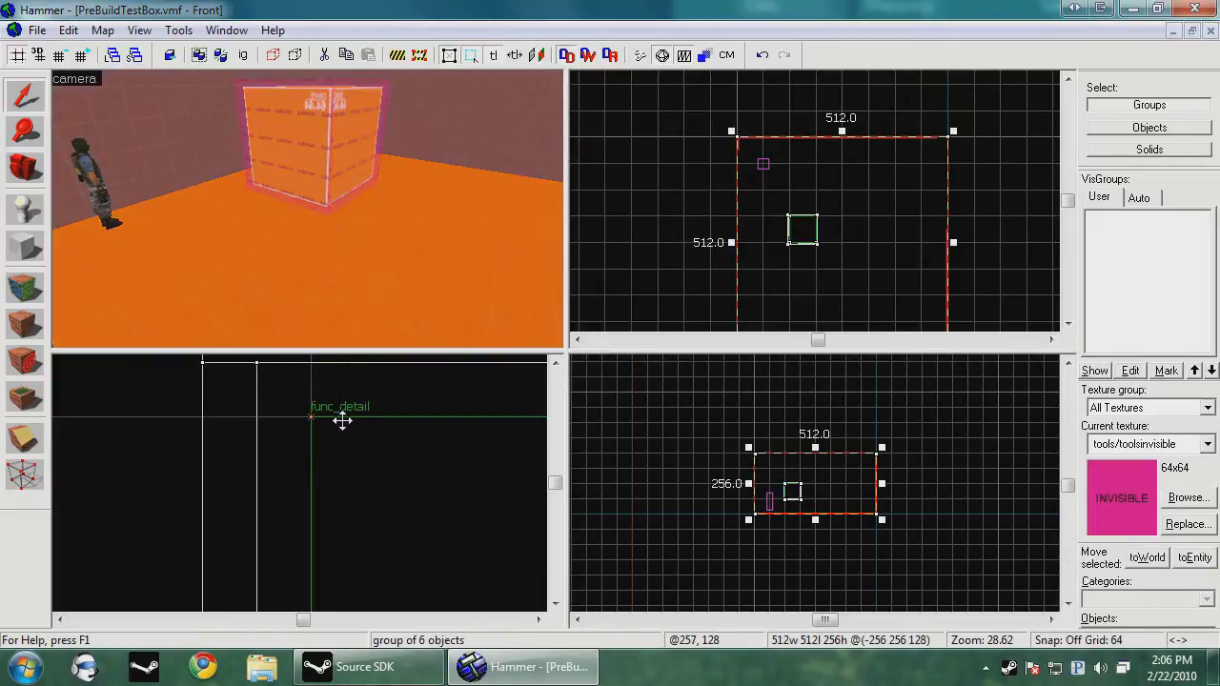
{"action": "left_click", "coordinate": [708, 172]}
Step: Ungroup the hollow shell into separate wall brushes and open one side wall for vertex editing
{"action": "left_click", "coordinate": [266, 241]}
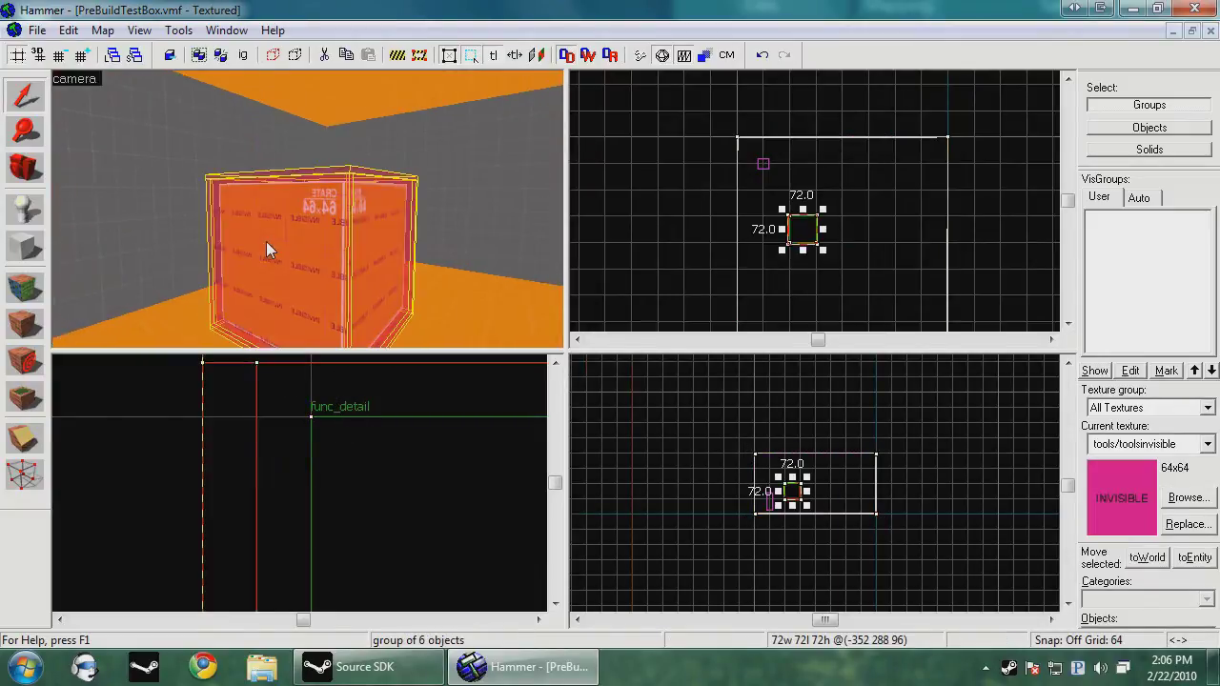
{"action": "left_click", "coordinate": [309, 245]}
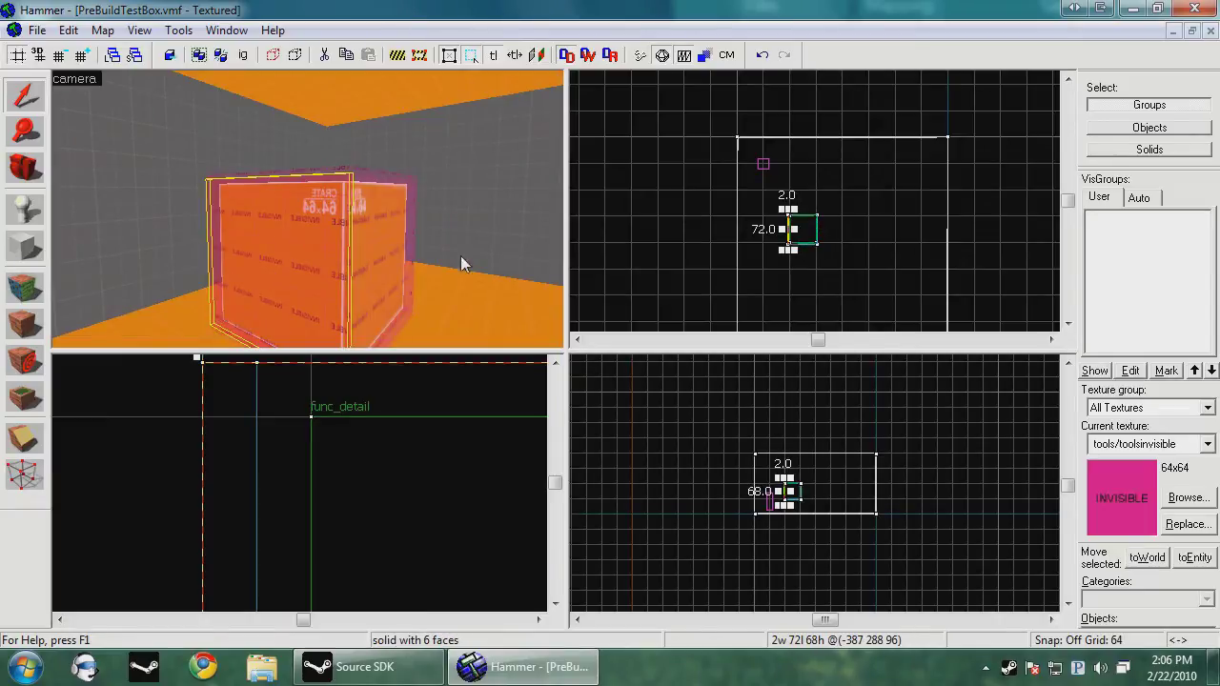
{"action": "left_click", "coordinate": [26, 475]}
Step: Examine how the shell's side walls meet the bottom slab at the lower corner in the right and camera views
{"action": "scroll", "coordinate": [776, 476], "scroll_direction": "up", "scroll_amount": 6}
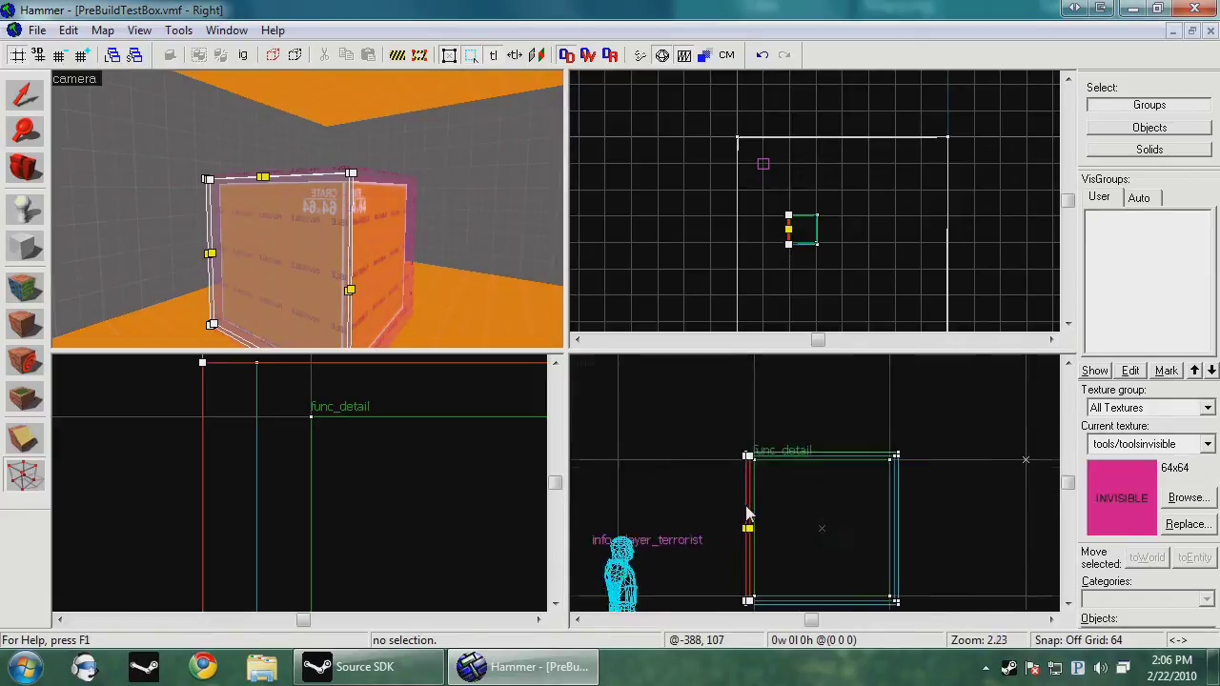
{"action": "scroll", "coordinate": [747, 443], "scroll_direction": "up", "scroll_amount": 2}
{"action": "scroll", "coordinate": [748, 372], "scroll_direction": "down", "scroll_amount": 2}
{"action": "scroll", "coordinate": [756, 373], "scroll_direction": "down", "scroll_amount": 5}
{"action": "scroll", "coordinate": [765, 428], "scroll_direction": "up", "scroll_amount": 6}
{"action": "scroll", "coordinate": [747, 565], "scroll_direction": "down", "scroll_amount": 2}
{"action": "scroll", "coordinate": [747, 563], "scroll_direction": "up", "scroll_amount": 8}
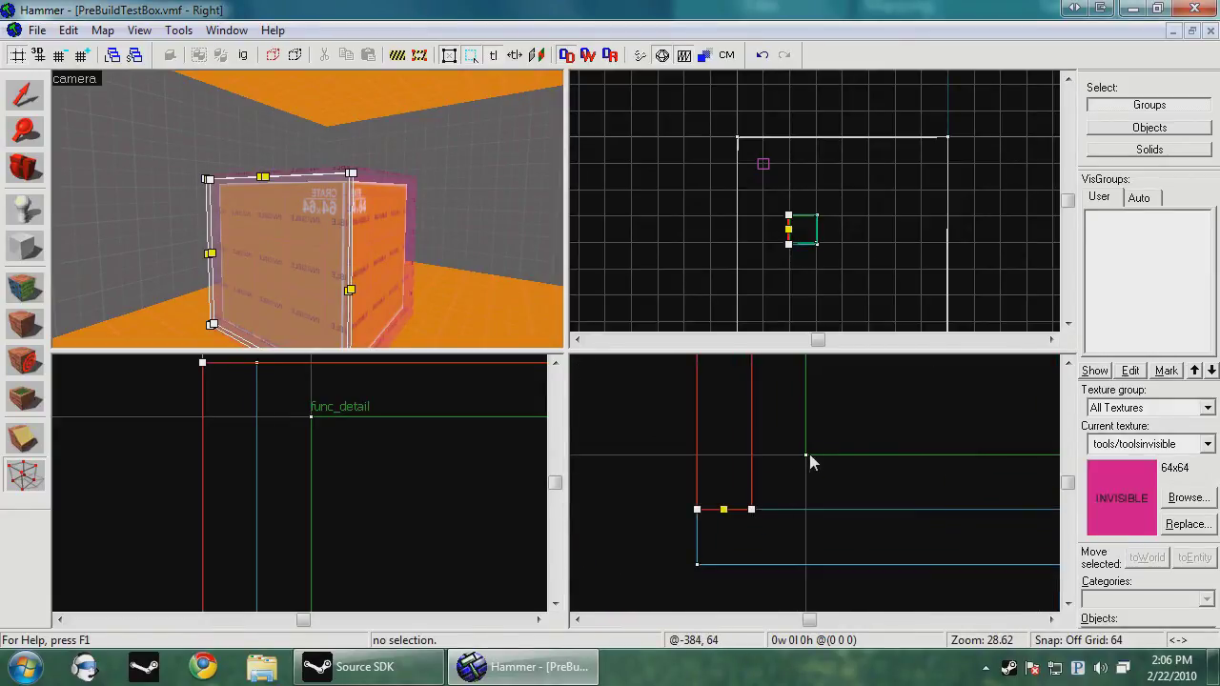
{"action": "key", "text": "z"}
{"action": "key", "text": "d"}
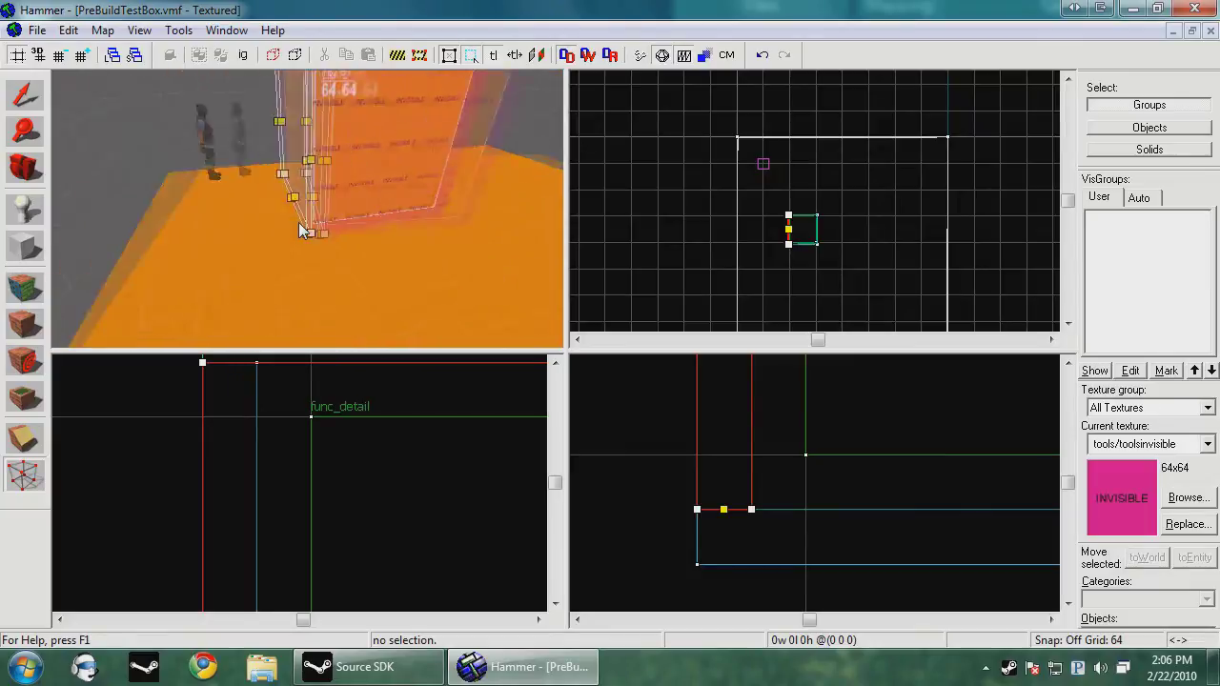
{"action": "key", "text": "z"}
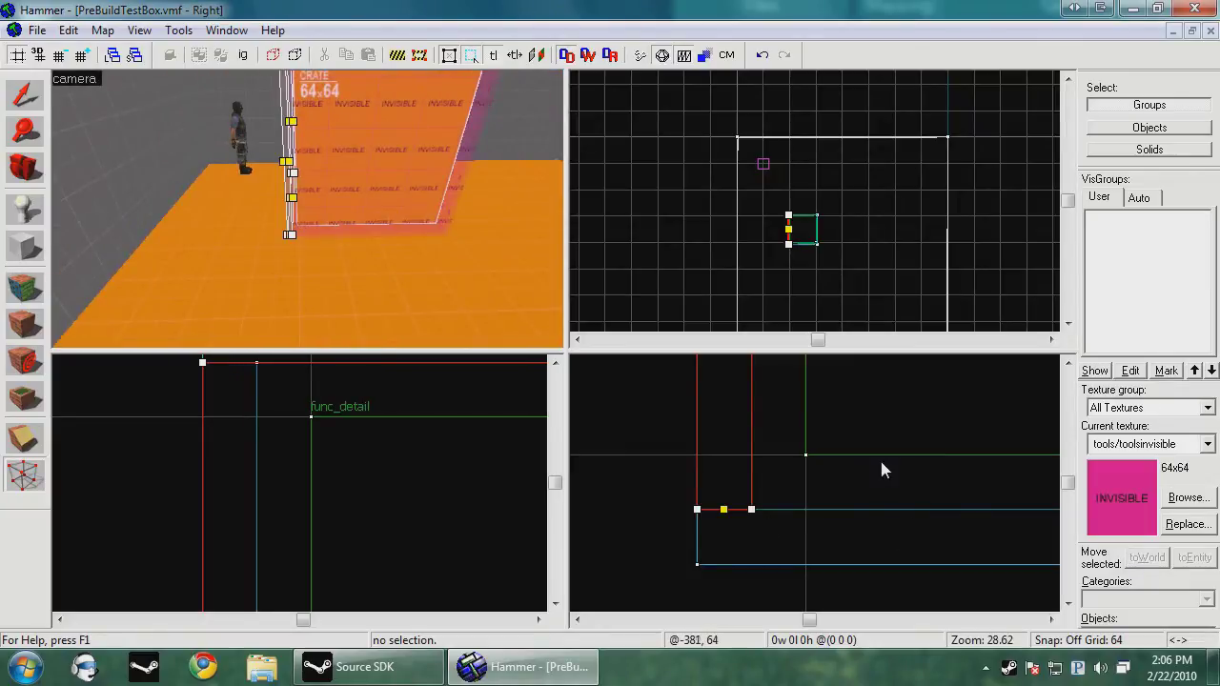
{"action": "left_click", "coordinate": [336, 168]}
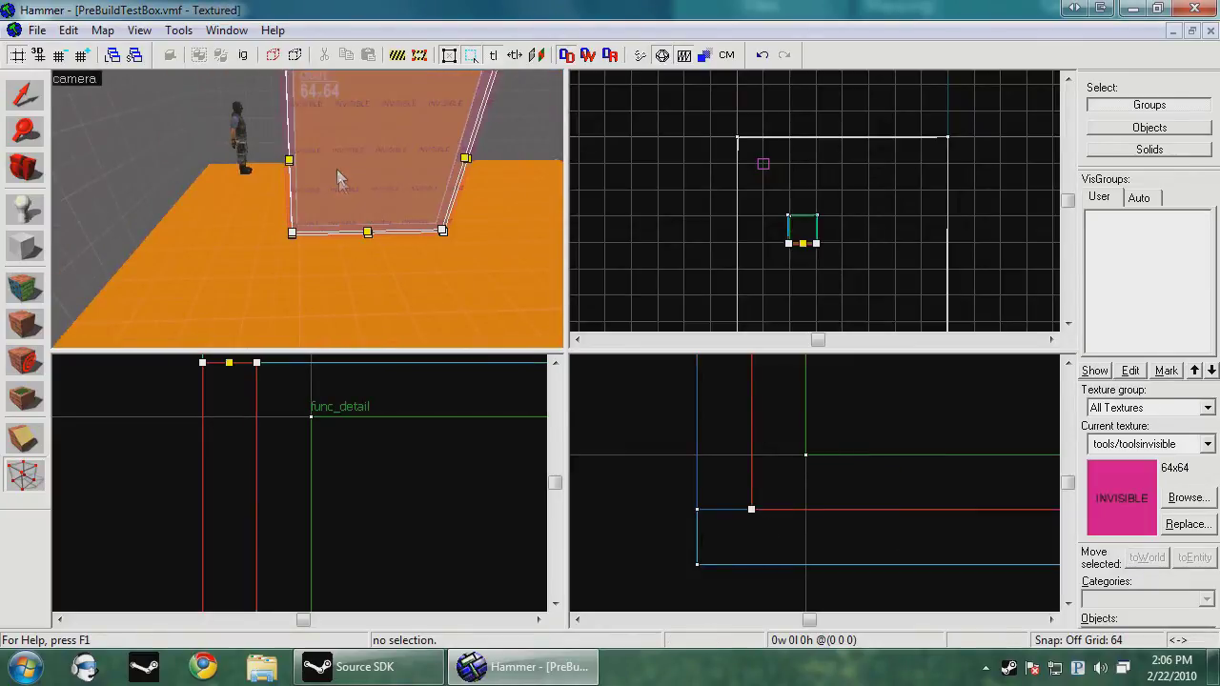
Step: With vertex editing, pull both ends of the shell's bottom slab inward by 2 units in the right view
{"action": "key", "text": "z"}
{"action": "key", "text": "w"}
{"action": "left_click", "coordinate": [330, 234]}
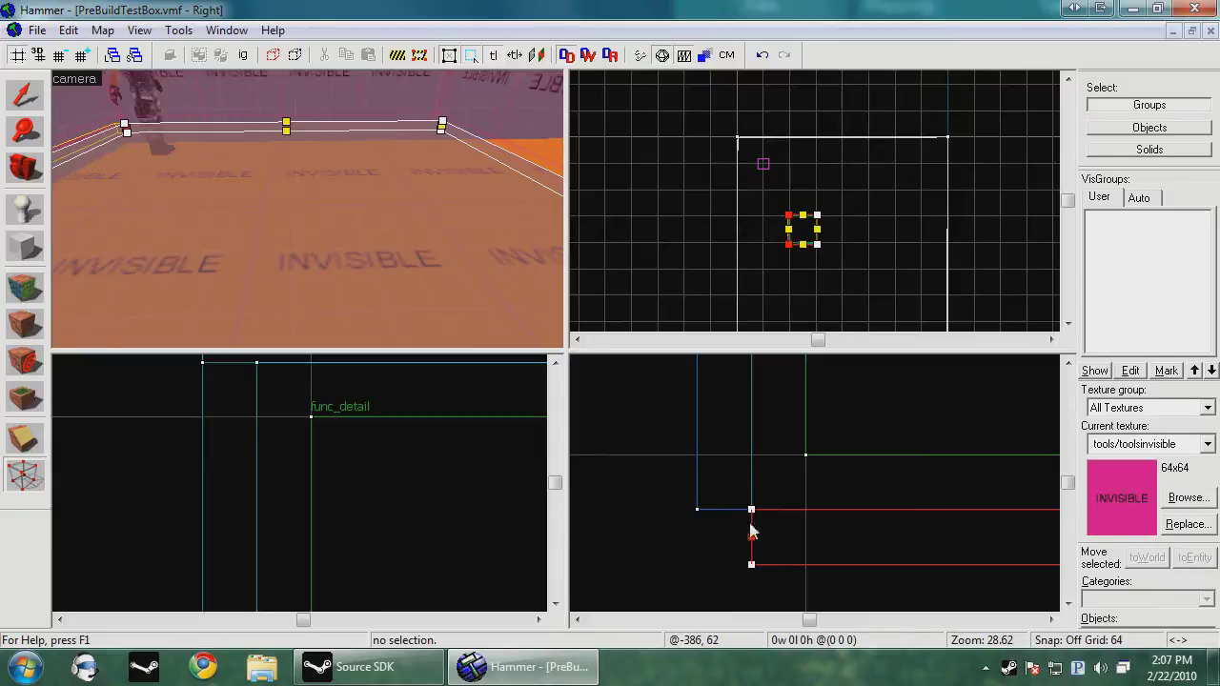
{"action": "scroll", "coordinate": [738, 514], "scroll_direction": "down", "scroll_amount": 6}
{"action": "scroll", "coordinate": [858, 517], "scroll_direction": "up", "scroll_amount": 3}
{"action": "left_click", "coordinate": [898, 536]}
{"action": "scroll", "coordinate": [876, 539], "scroll_direction": "down", "scroll_amount": 5}
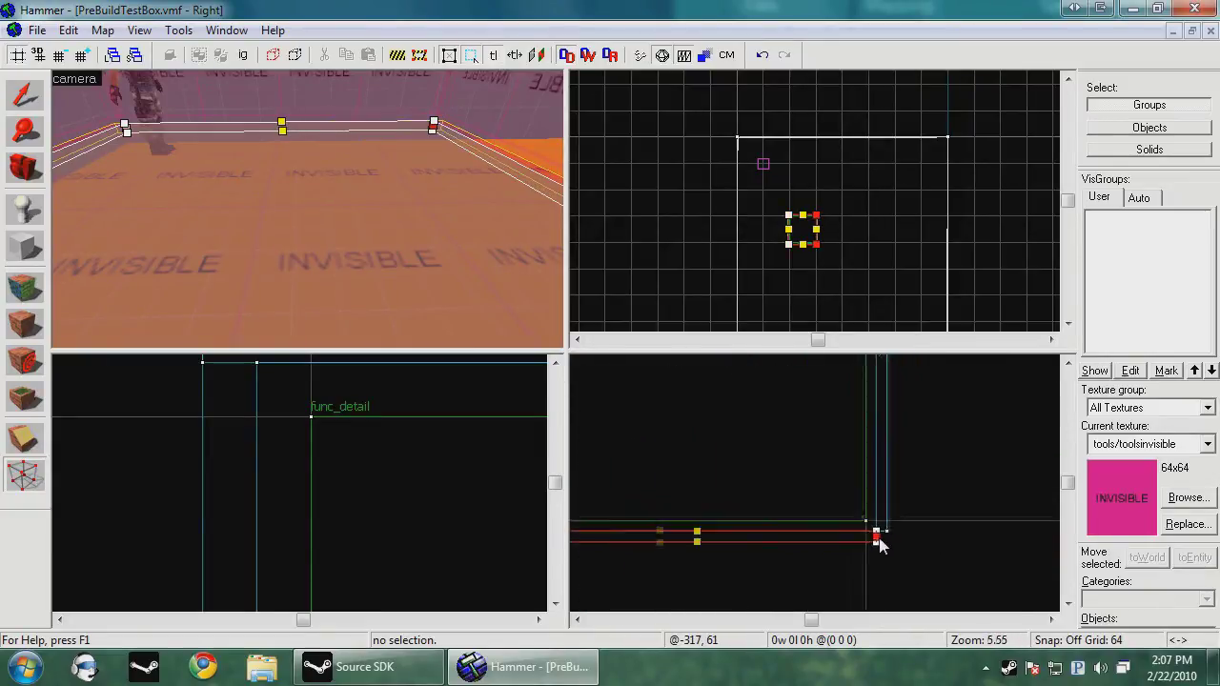
Step: Pull both ends of the shell's top slab inward by 2 units in the right view with vertex editing
{"action": "key", "text": "z"}
{"action": "key", "text": "z"}
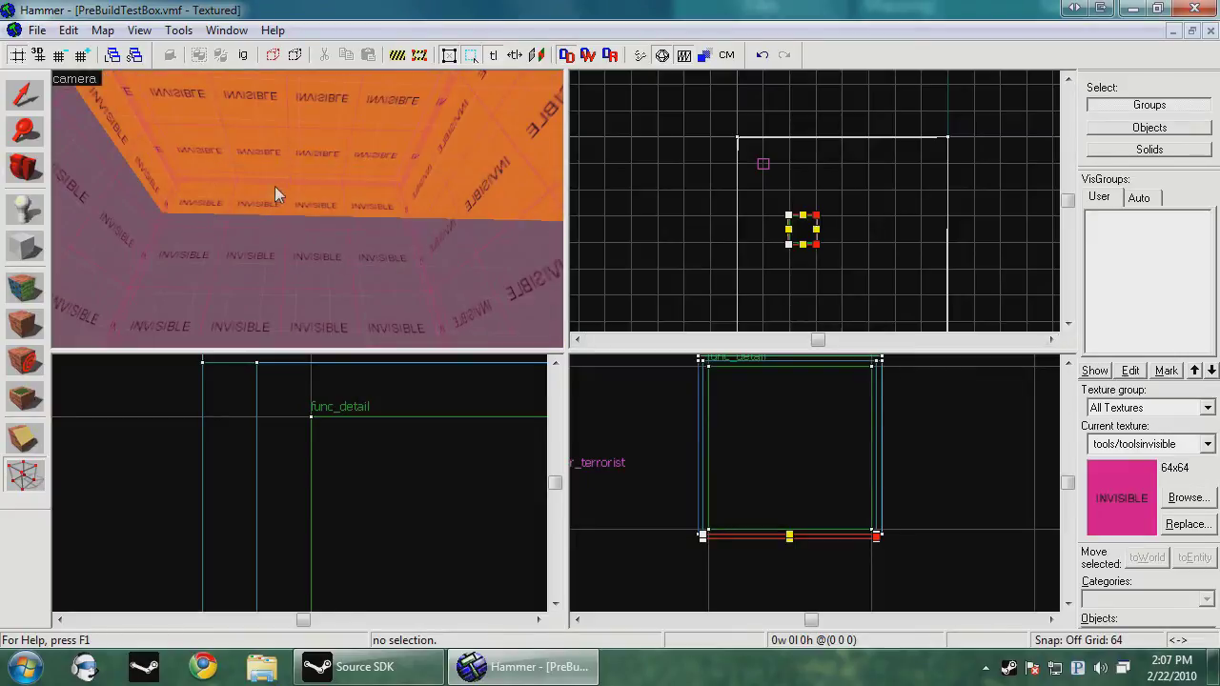
{"action": "scroll", "coordinate": [357, 500], "scroll_direction": "down", "scroll_amount": 16}
{"action": "scroll", "coordinate": [332, 532], "scroll_direction": "up", "scroll_amount": 6}
{"action": "scroll", "coordinate": [329, 538], "scroll_direction": "up", "scroll_amount": 9}
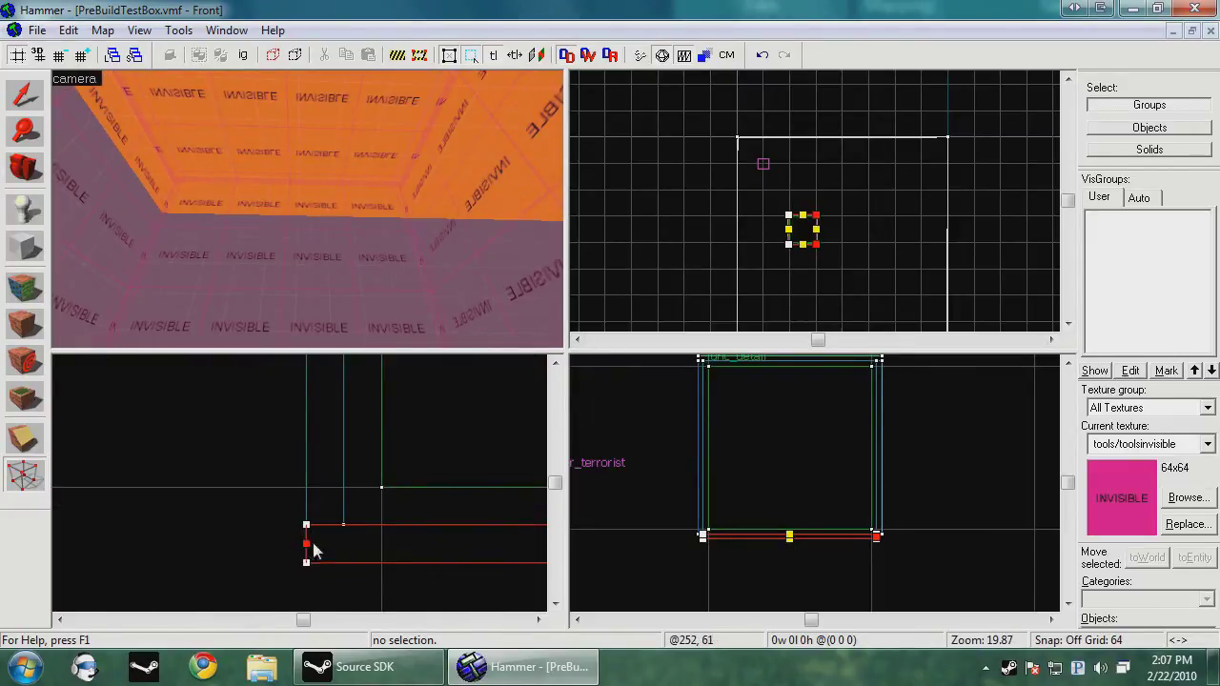
{"action": "scroll", "coordinate": [702, 539], "scroll_direction": "up", "scroll_amount": 2}
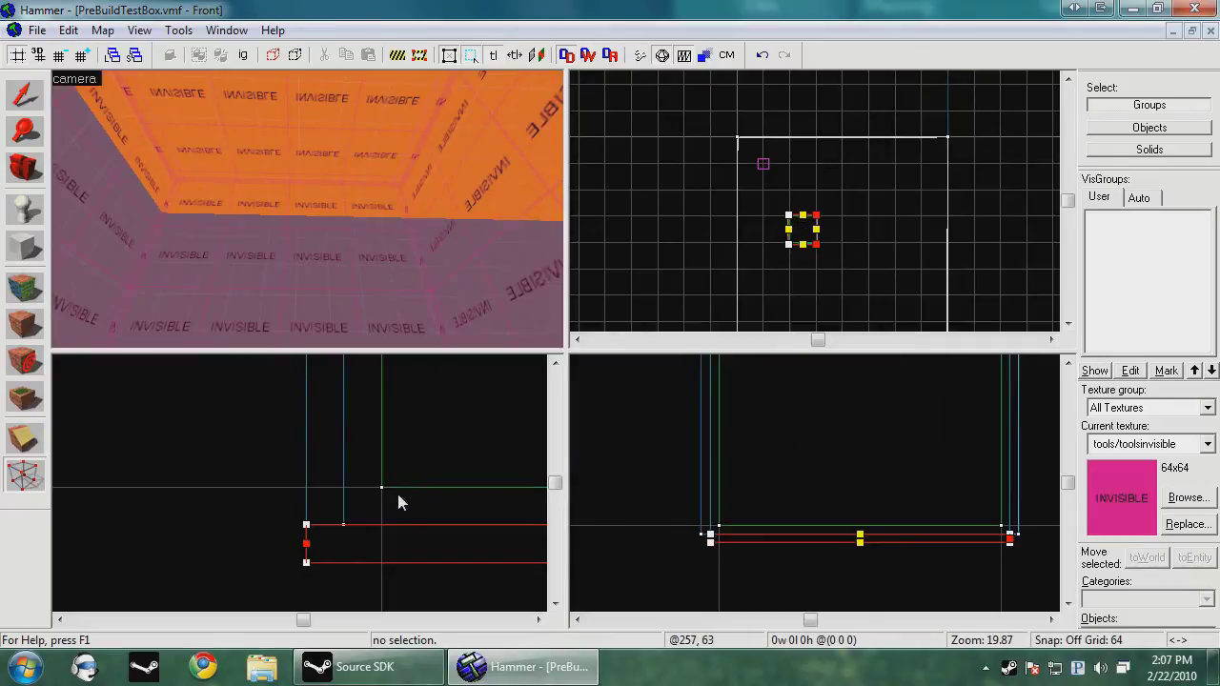
{"action": "left_click", "coordinate": [314, 133]}
{"action": "scroll", "coordinate": [799, 523], "scroll_direction": "down", "scroll_amount": 7}
{"action": "scroll", "coordinate": [779, 429], "scroll_direction": "up", "scroll_amount": 8}
{"action": "scroll", "coordinate": [757, 507], "scroll_direction": "up", "scroll_amount": 6}
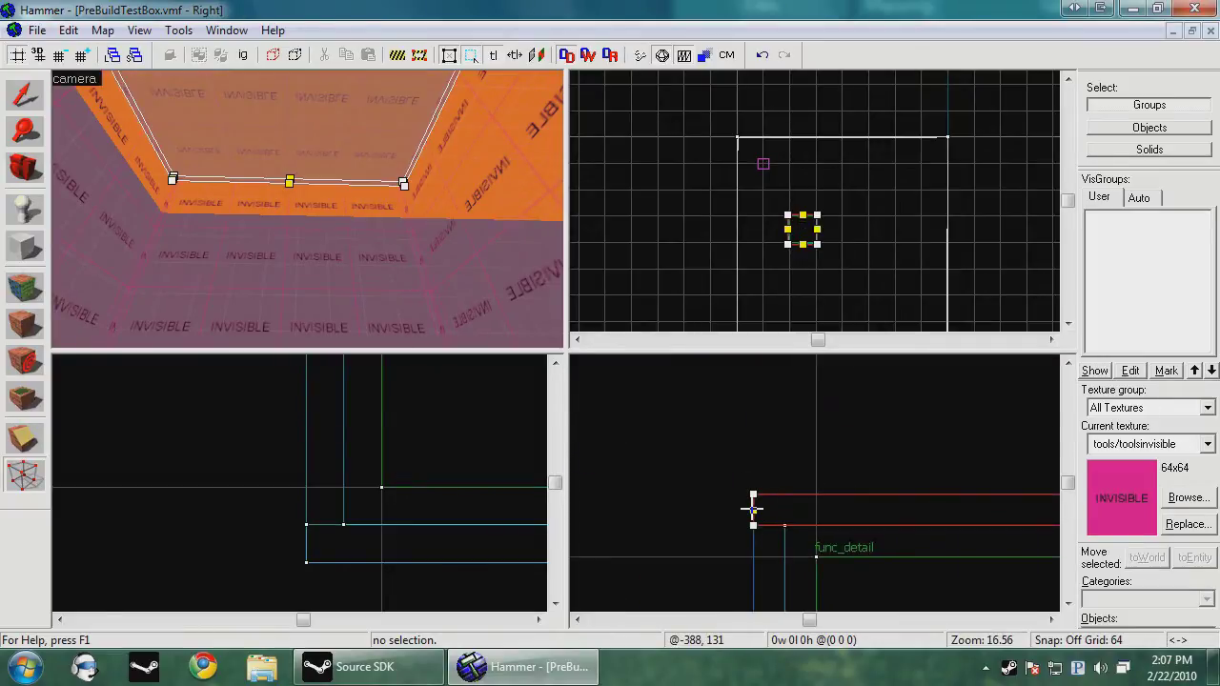
{"action": "scroll", "coordinate": [784, 518], "scroll_direction": "down", "scroll_amount": 3}
{"action": "scroll", "coordinate": [847, 502], "scroll_direction": "up", "scroll_amount": 2}
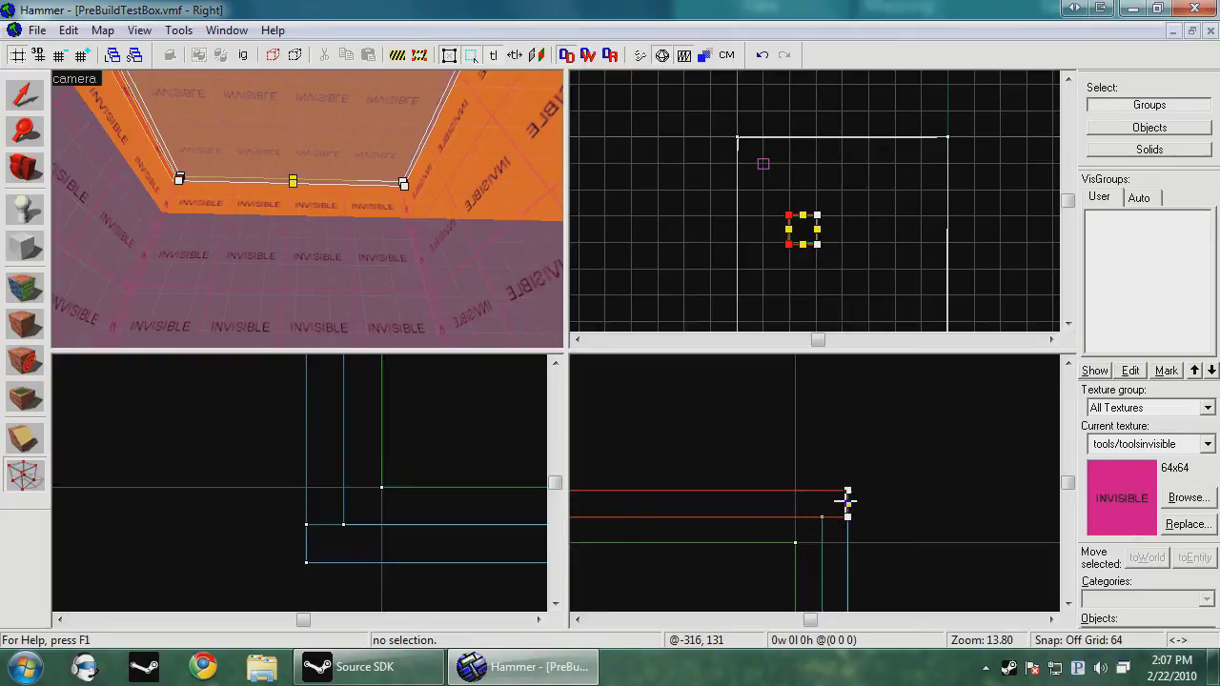
{"action": "scroll", "coordinate": [346, 240], "scroll_direction": "down", "scroll_amount": 4}
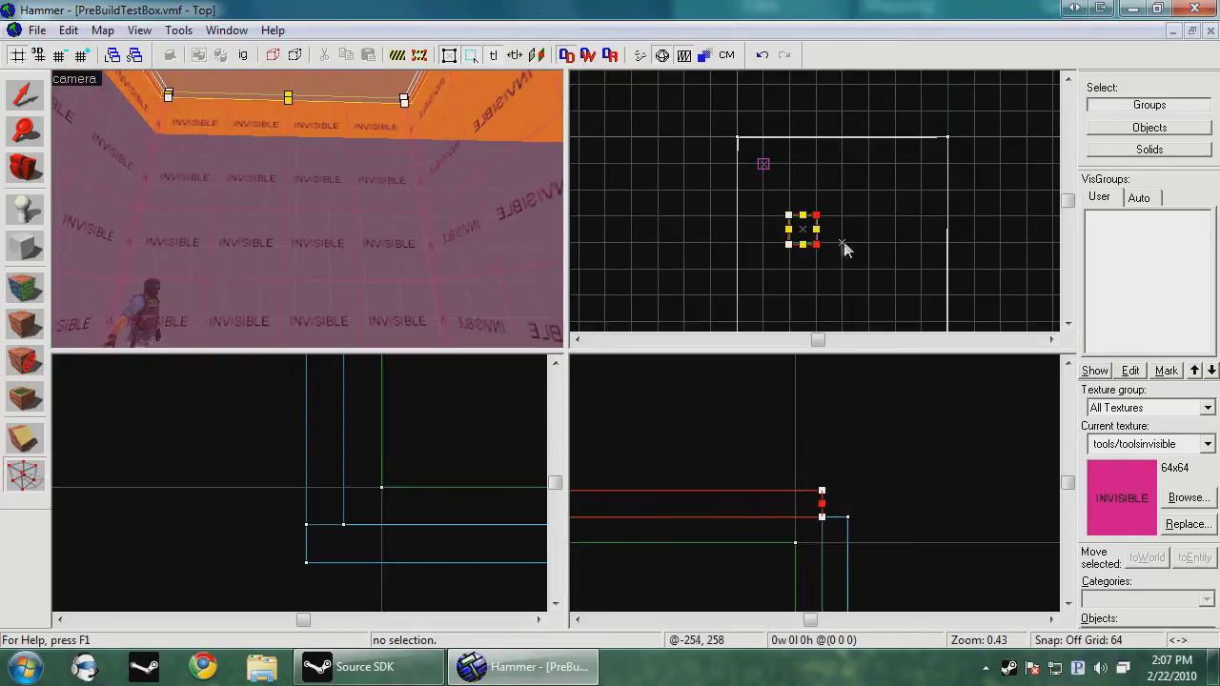
Step: Pull the top slab's two remaining edges inward by 2 units in the top view
{"action": "scroll", "coordinate": [743, 248], "scroll_direction": "up", "scroll_amount": 6}
{"action": "scroll", "coordinate": [686, 291], "scroll_direction": "up", "scroll_amount": 4}
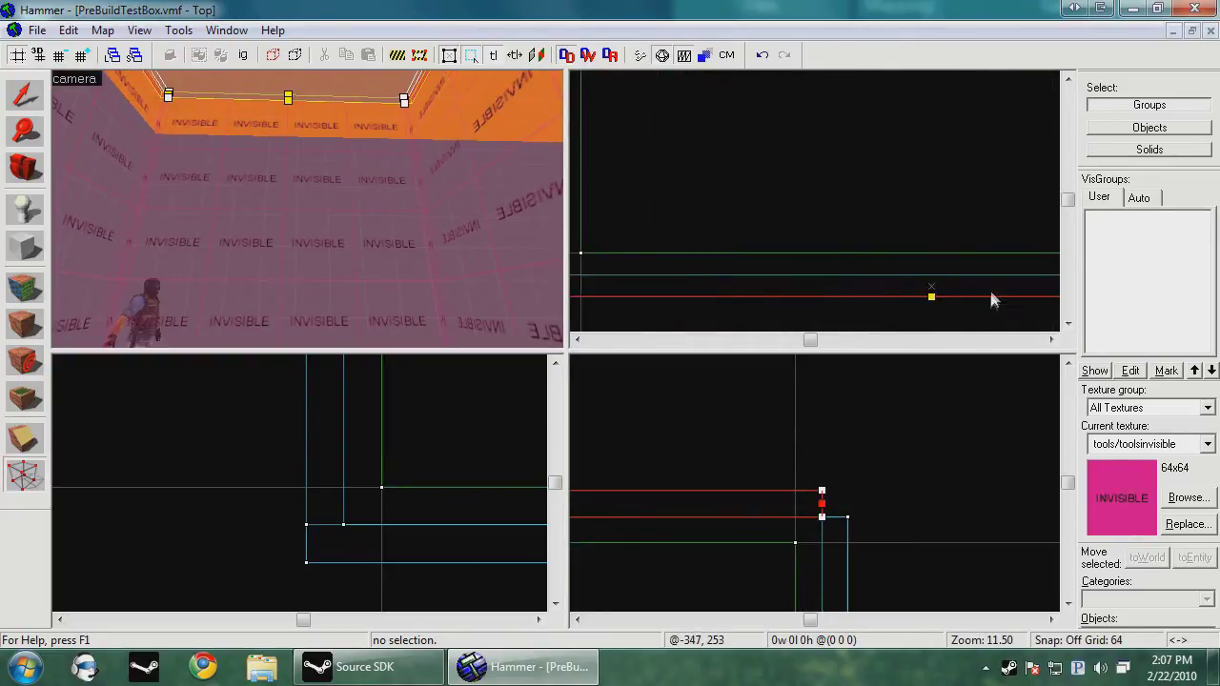
{"action": "scroll", "coordinate": [929, 274], "scroll_direction": "down", "scroll_amount": 3}
{"action": "scroll", "coordinate": [931, 254], "scroll_direction": "up", "scroll_amount": 3}
{"action": "left_click", "coordinate": [932, 247]}
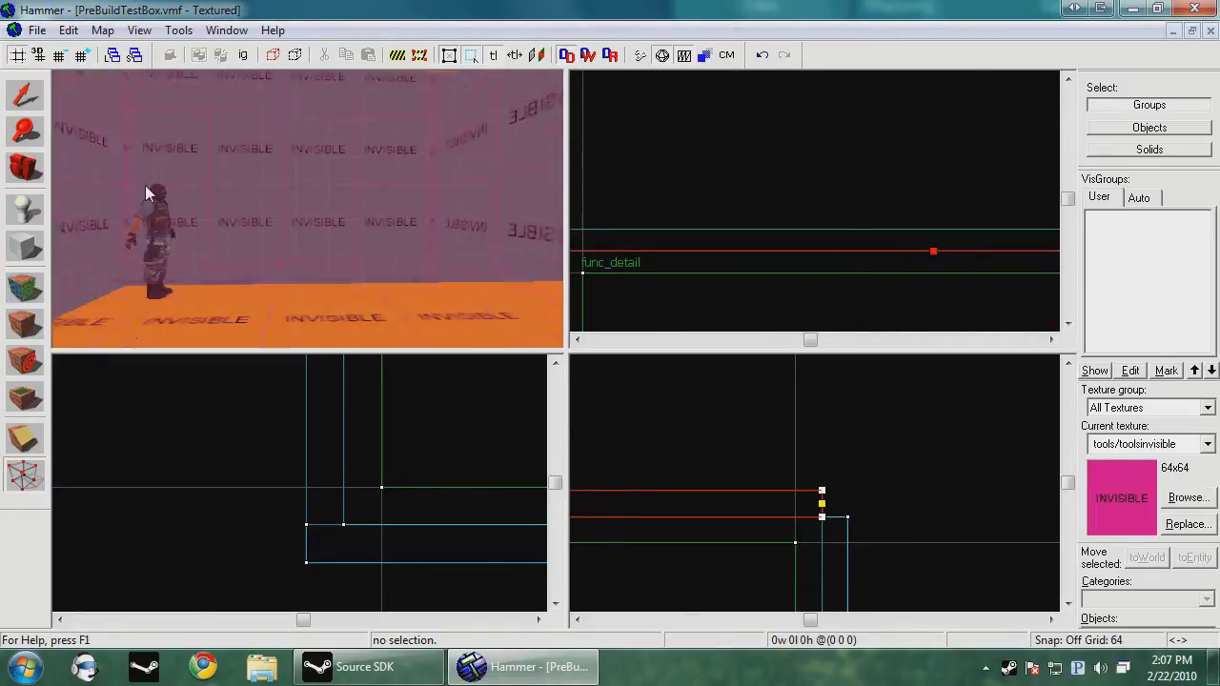
Step: Pull the bottom slab's two remaining edges inward in the top view so the slab is 68 × 68 units, and leave vertex editing
{"action": "left_click_drag", "start_coordinate": [931, 228], "coordinate": [931, 242]}
{"action": "scroll", "coordinate": [933, 243], "scroll_direction": "down", "scroll_amount": 2}
{"action": "left_click_drag", "start_coordinate": [939, 261], "coordinate": [939, 251]}
{"action": "left_click", "coordinate": [9, 95]}
Step: Inspect the trimmed slabs in the front view, clear the selection, and look at the shell from outside in the camera view
{"action": "scroll", "coordinate": [343, 540], "scroll_direction": "down", "scroll_amount": 15}
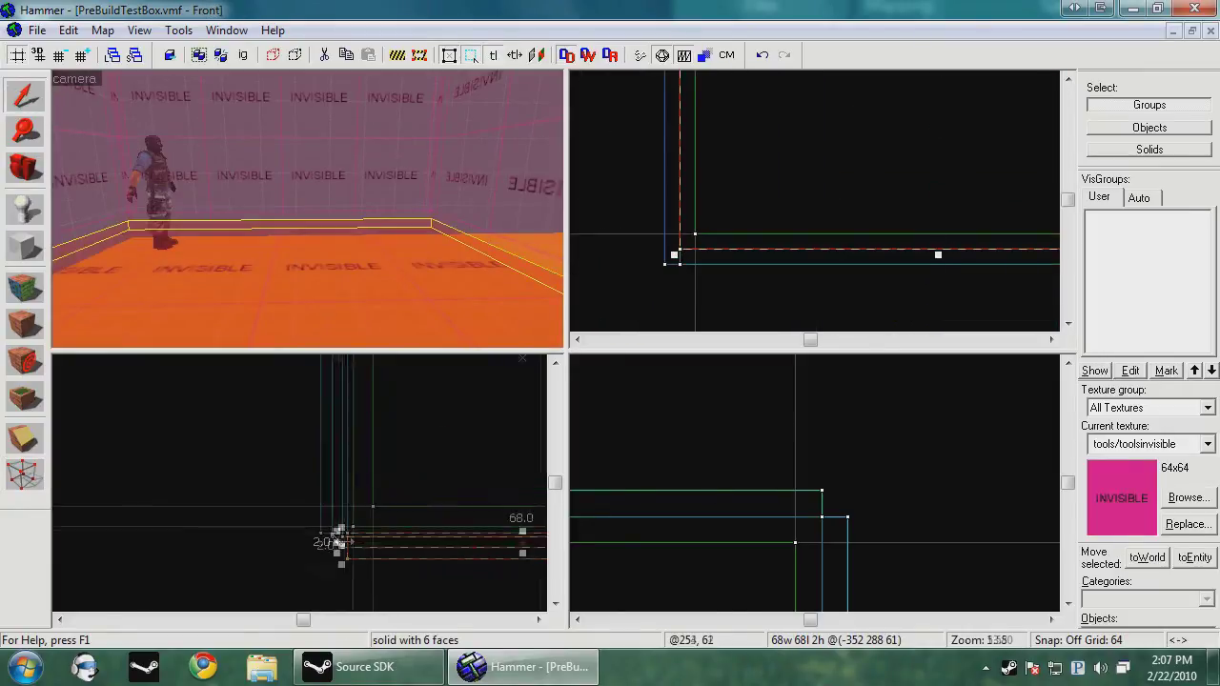
{"action": "scroll", "coordinate": [363, 438], "scroll_direction": "up", "scroll_amount": 6}
{"action": "scroll", "coordinate": [855, 425], "scroll_direction": "down", "scroll_amount": 9}
{"action": "scroll", "coordinate": [854, 422], "scroll_direction": "down", "scroll_amount": 3}
{"action": "scroll", "coordinate": [748, 530], "scroll_direction": "up", "scroll_amount": 7}
{"action": "left_click", "coordinate": [689, 583]}
{"action": "key", "text": "z"}
{"action": "key", "text": "w"}
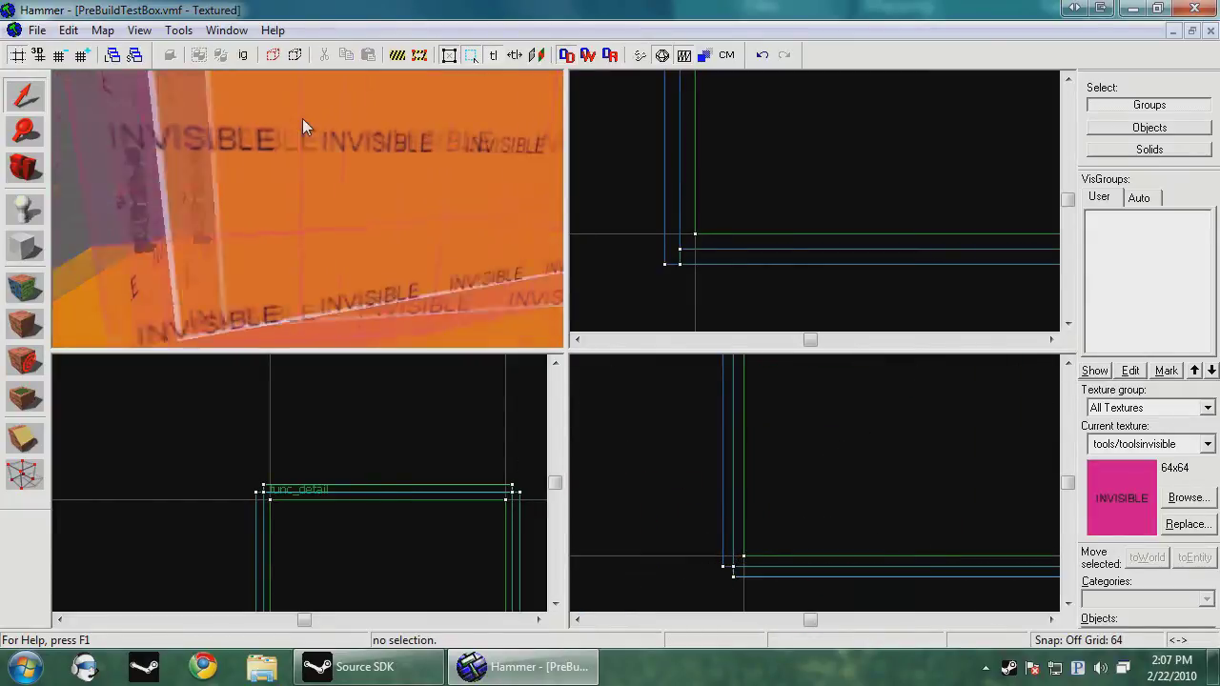
{"action": "key", "text": "s"}
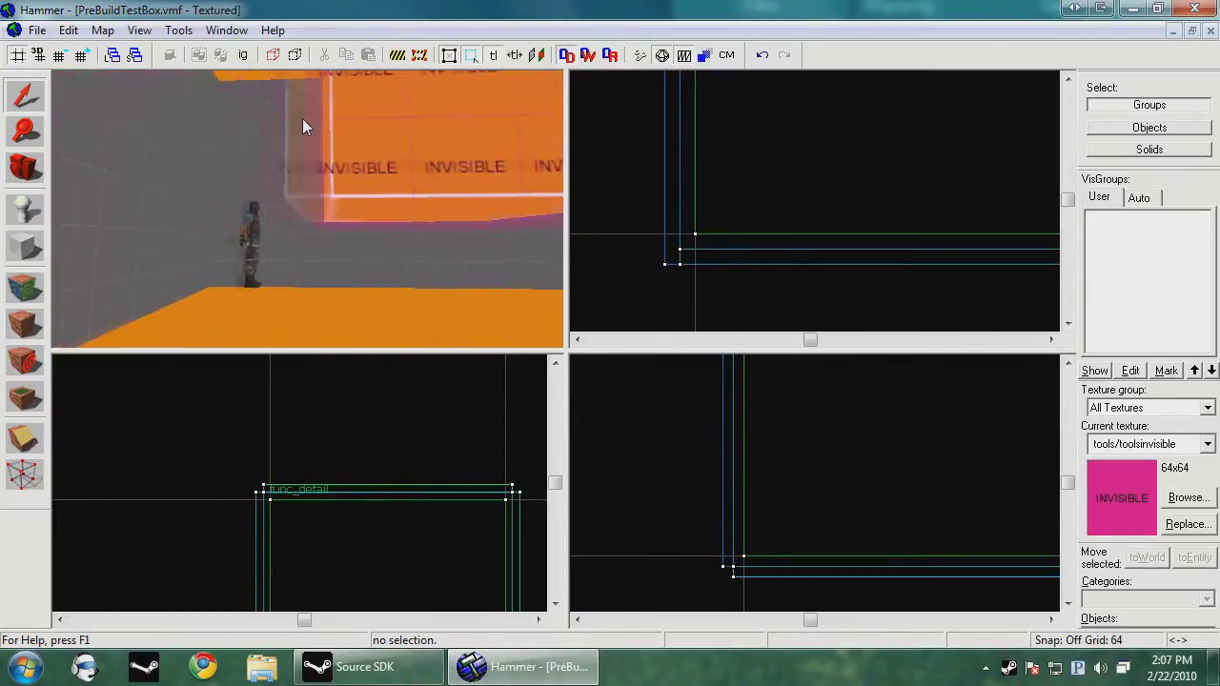
Step: Examine the shell's lower and upper corners in the right view
{"action": "left_click", "coordinate": [359, 182]}
{"action": "scroll", "coordinate": [744, 591], "scroll_direction": "down", "scroll_amount": 5}
{"action": "scroll", "coordinate": [856, 561], "scroll_direction": "up", "scroll_amount": 5}
{"action": "left_click", "coordinate": [875, 557]}
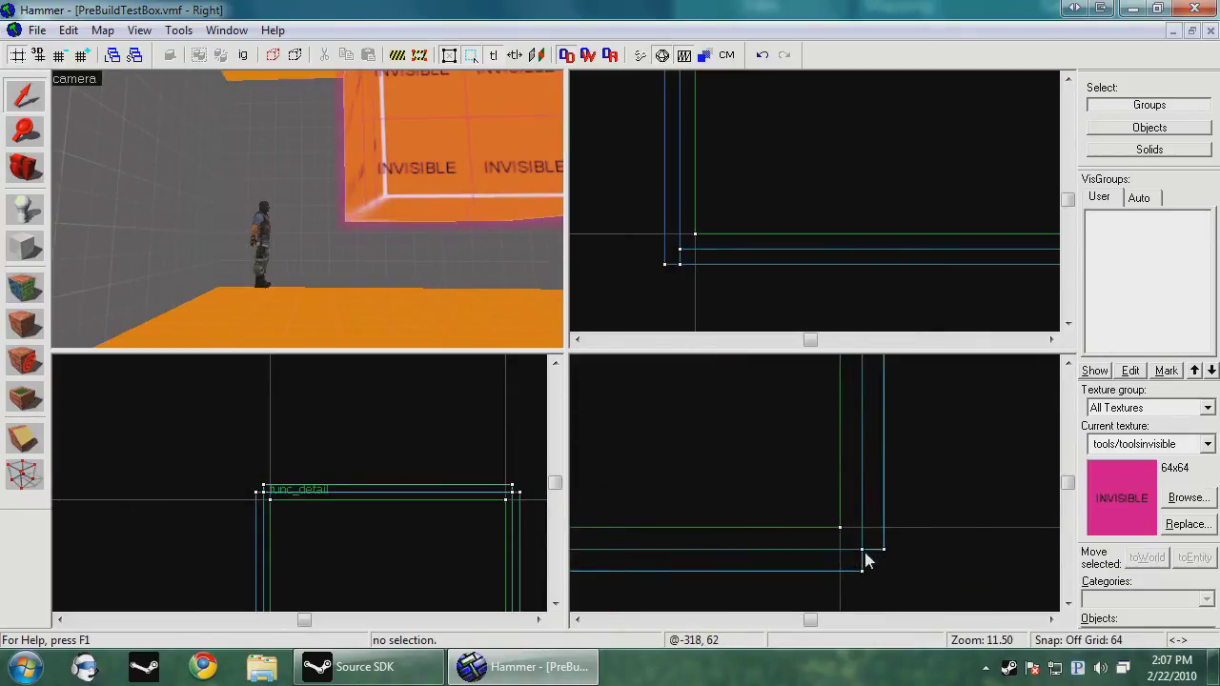
{"action": "scroll", "coordinate": [886, 553], "scroll_direction": "up", "scroll_amount": 1}
{"action": "scroll", "coordinate": [885, 556], "scroll_direction": "down", "scroll_amount": 4}
{"action": "key", "text": "Up"}
{"action": "key", "text": "Up"}
{"action": "key", "text": "Up"}
{"action": "key", "text": "Up"}
{"action": "key", "text": "Up"}
{"action": "key", "text": "Left"}
{"action": "key", "text": "Left"}
{"action": "key", "text": "Left"}
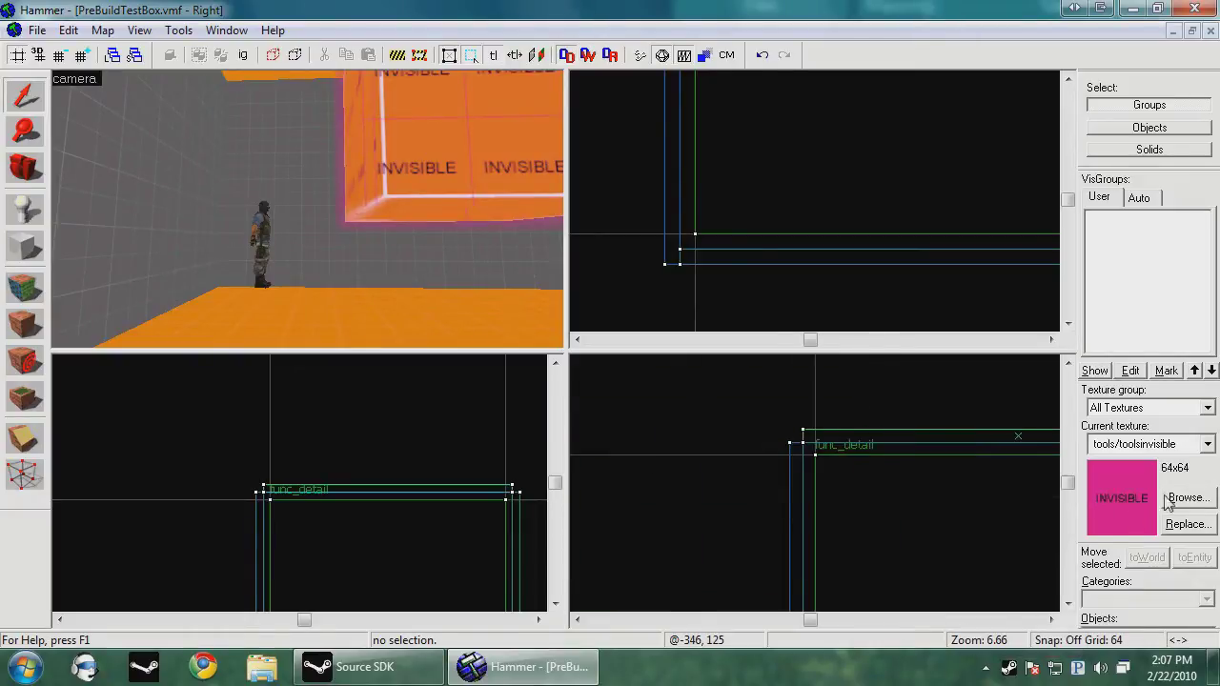
Step: Choose cs_italy/black as the current texture from the textures filtered by "black"
{"action": "left_click", "coordinate": [1184, 499]}
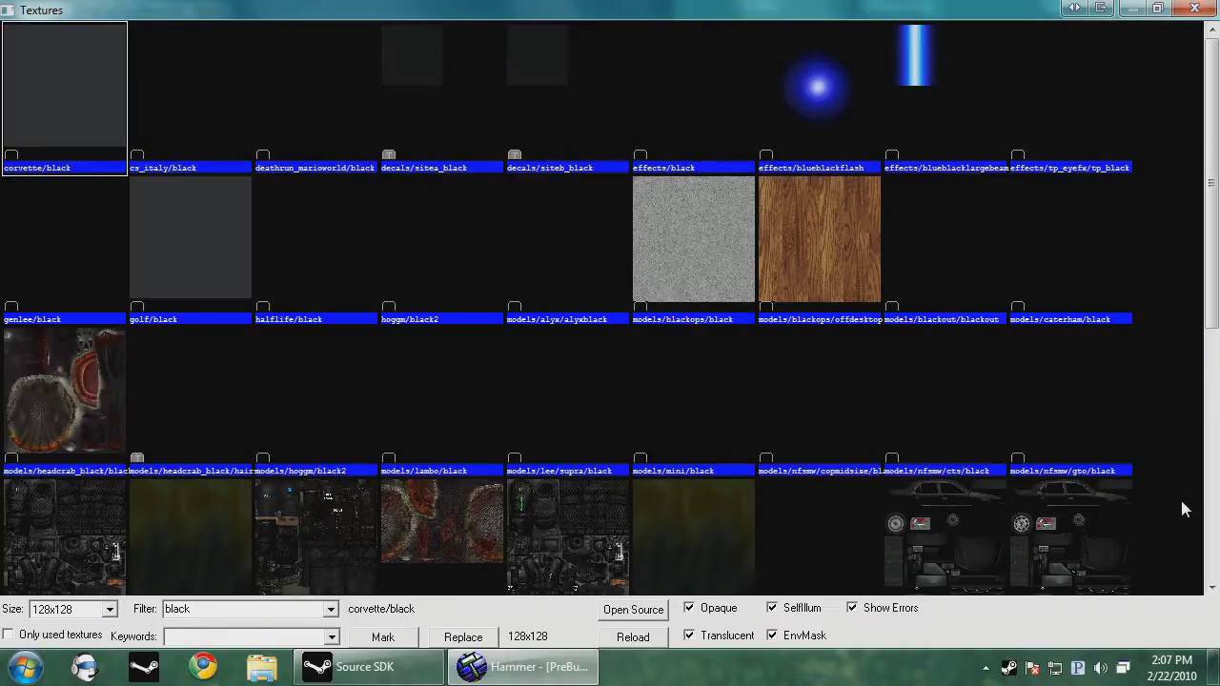
{"action": "left_click", "coordinate": [176, 114]}
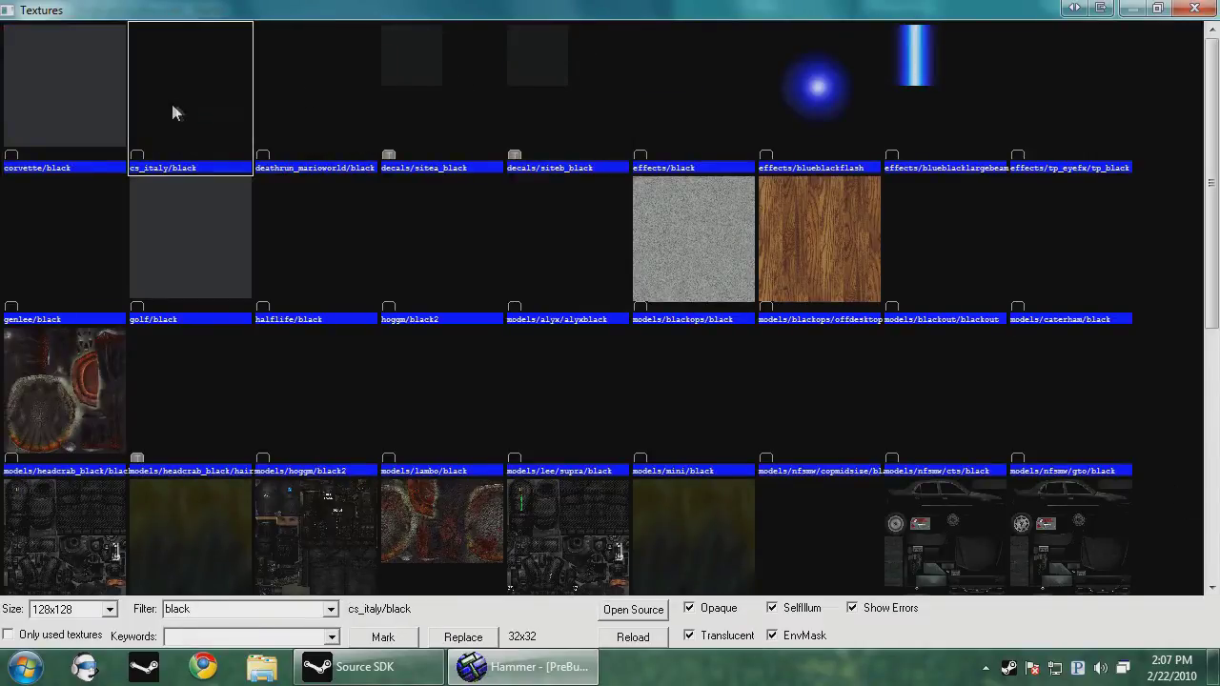
{"action": "double_click", "coordinate": [189, 100]}
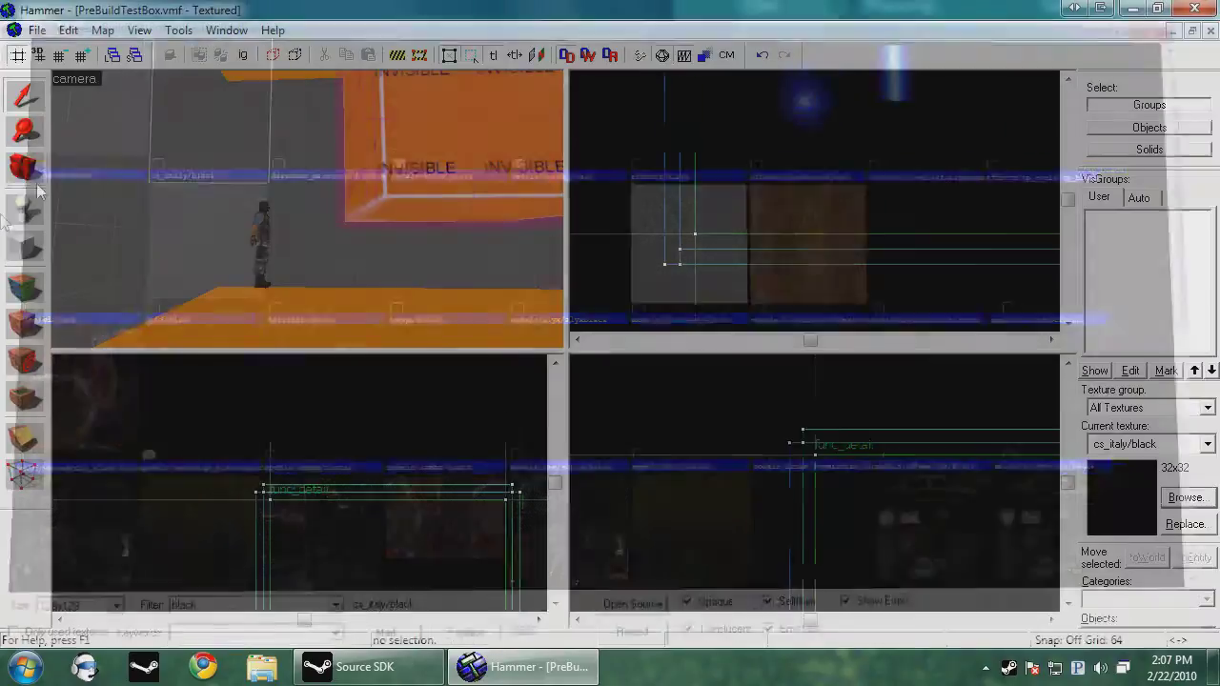
Step: Apply the cs_italy/black texture to all inner faces of the hollow shell, and close the Face Edit Sheet
{"action": "left_click", "coordinate": [25, 284]}
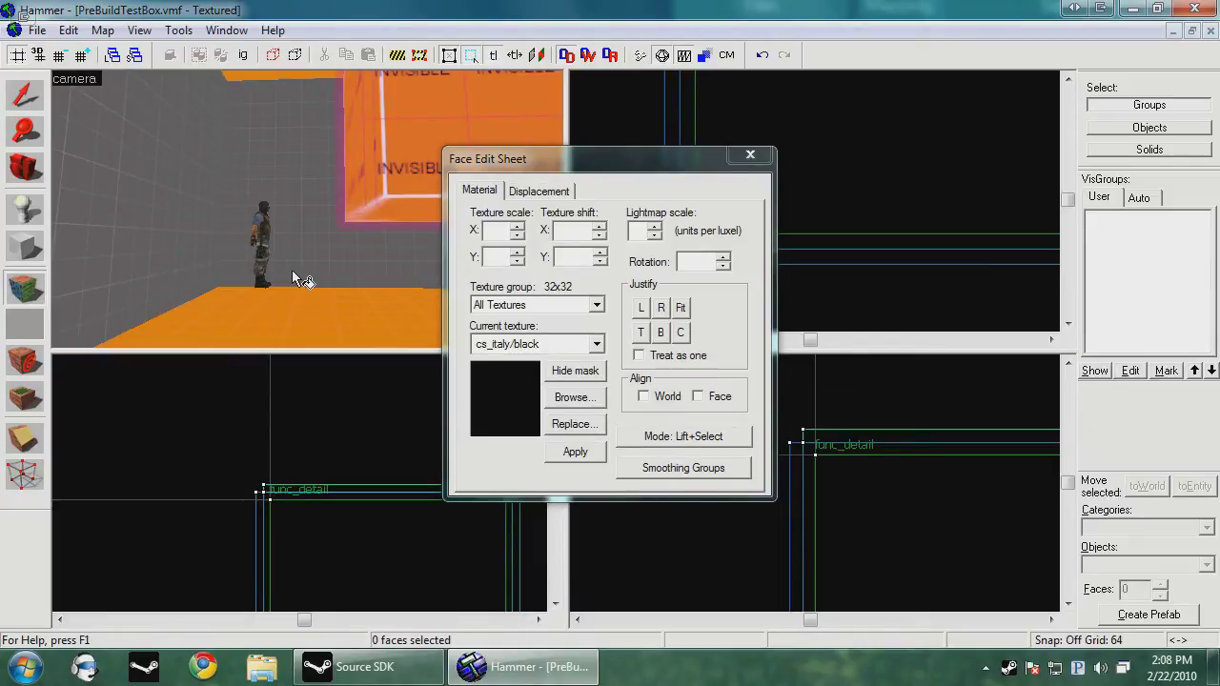
{"action": "key", "text": "w"}
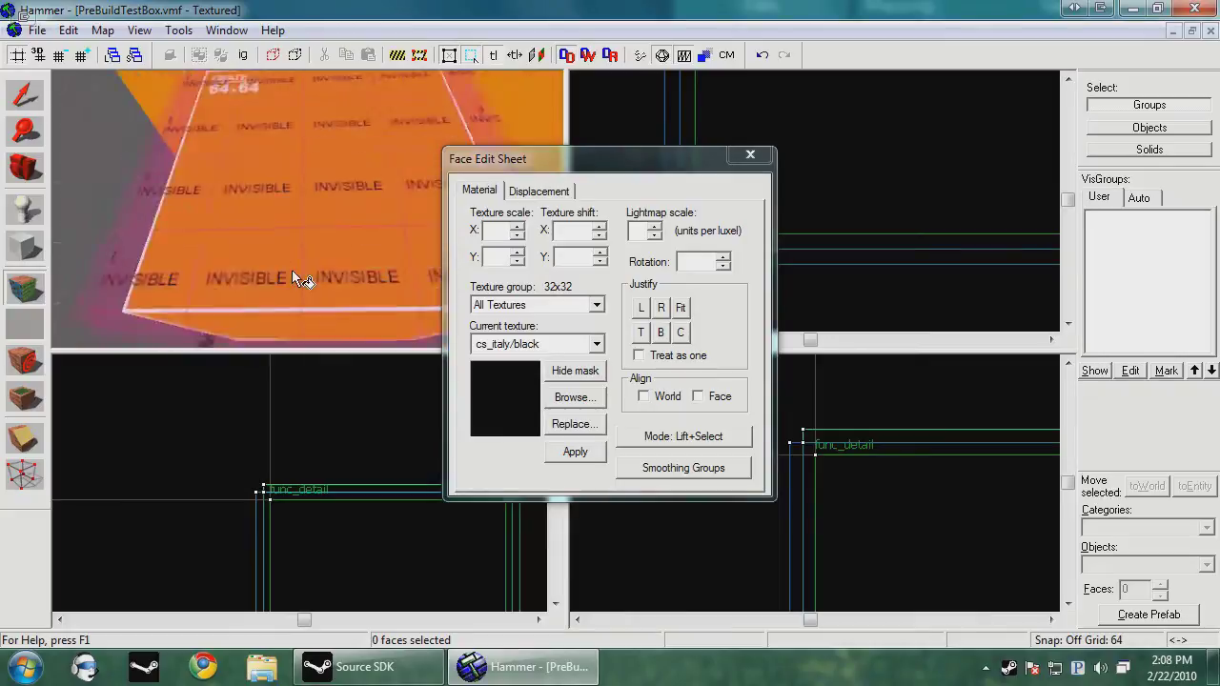
{"action": "key", "text": "w"}
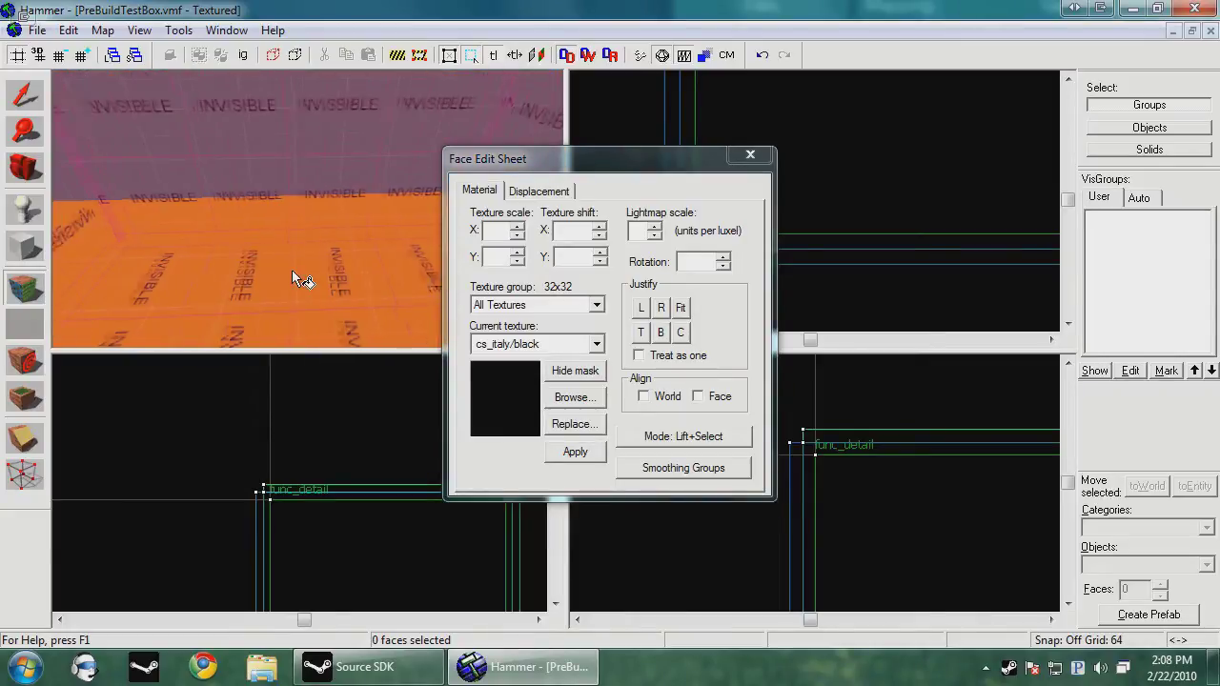
{"action": "key", "text": "Up"}
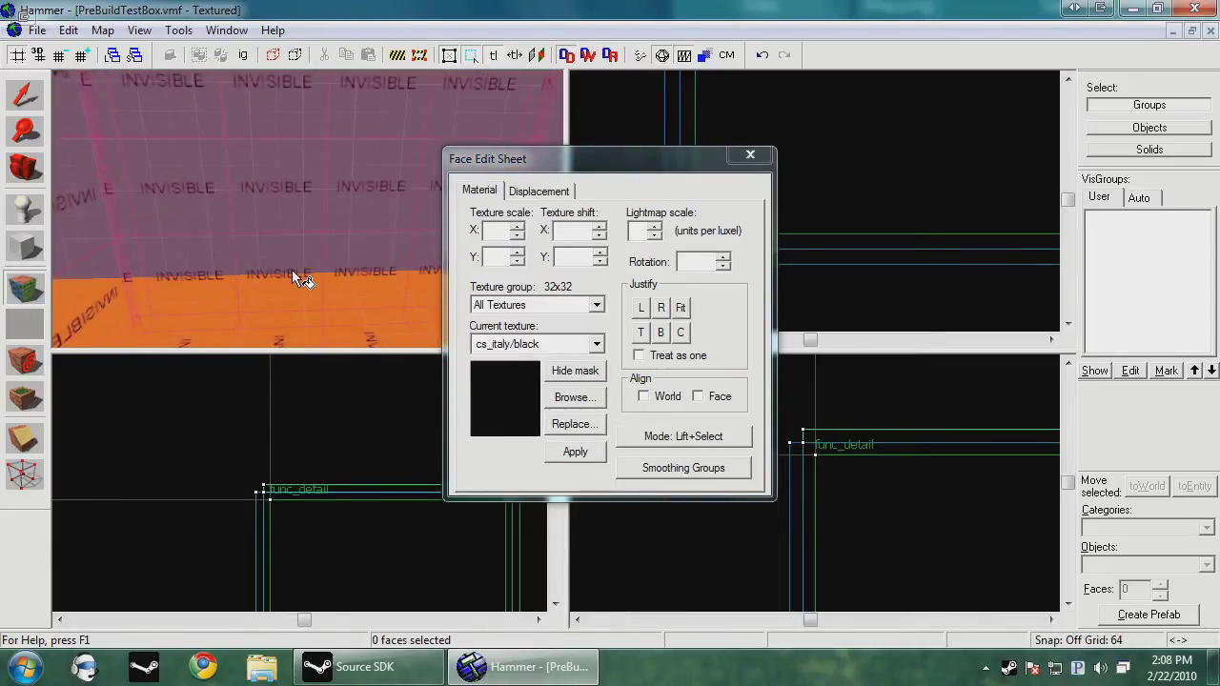
{"action": "key", "text": "w"}
{"action": "left_click_drag", "start_coordinate": [357, 144], "coordinate": [295, 271]}
{"action": "key", "text": "Left"}
{"action": "key", "text": "Right"}
{"action": "key", "text": "Left"}
{"action": "key", "text": "Right"}
{"action": "key", "text": "Right"}
{"action": "key", "text": "Left"}
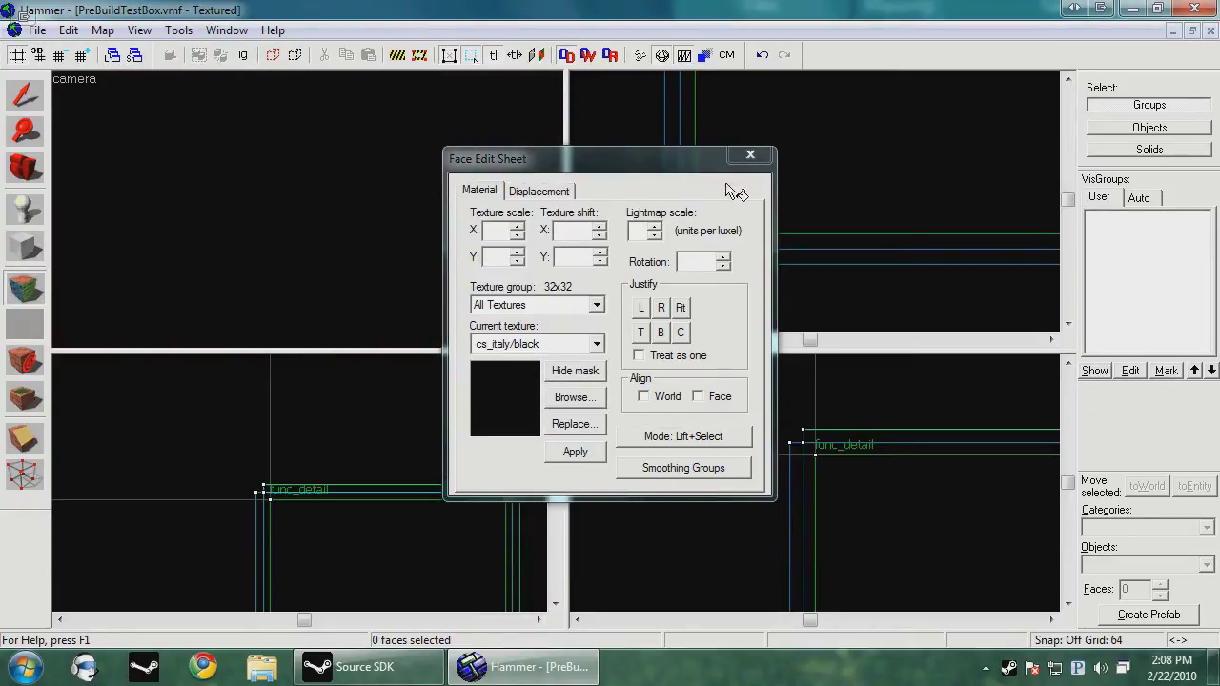
{"action": "left_click", "coordinate": [750, 155]}
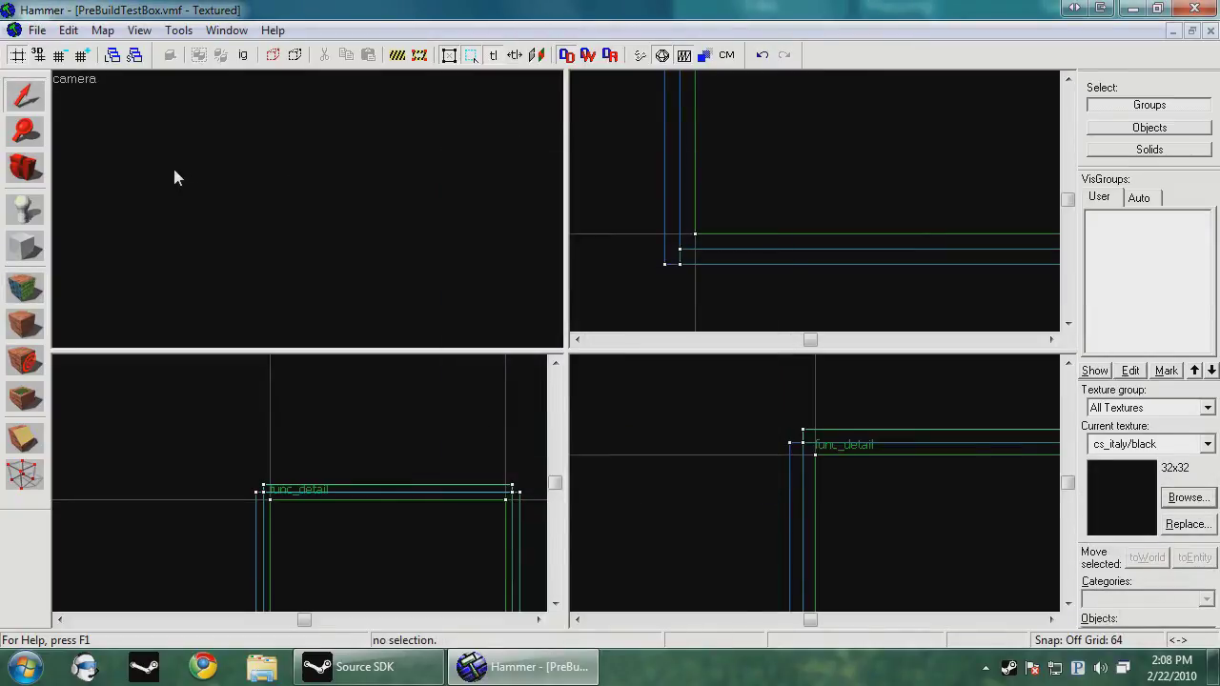
Step: Look at the crate and its surrounding shell from several angles outside in the camera view
{"action": "key", "text": "s"}
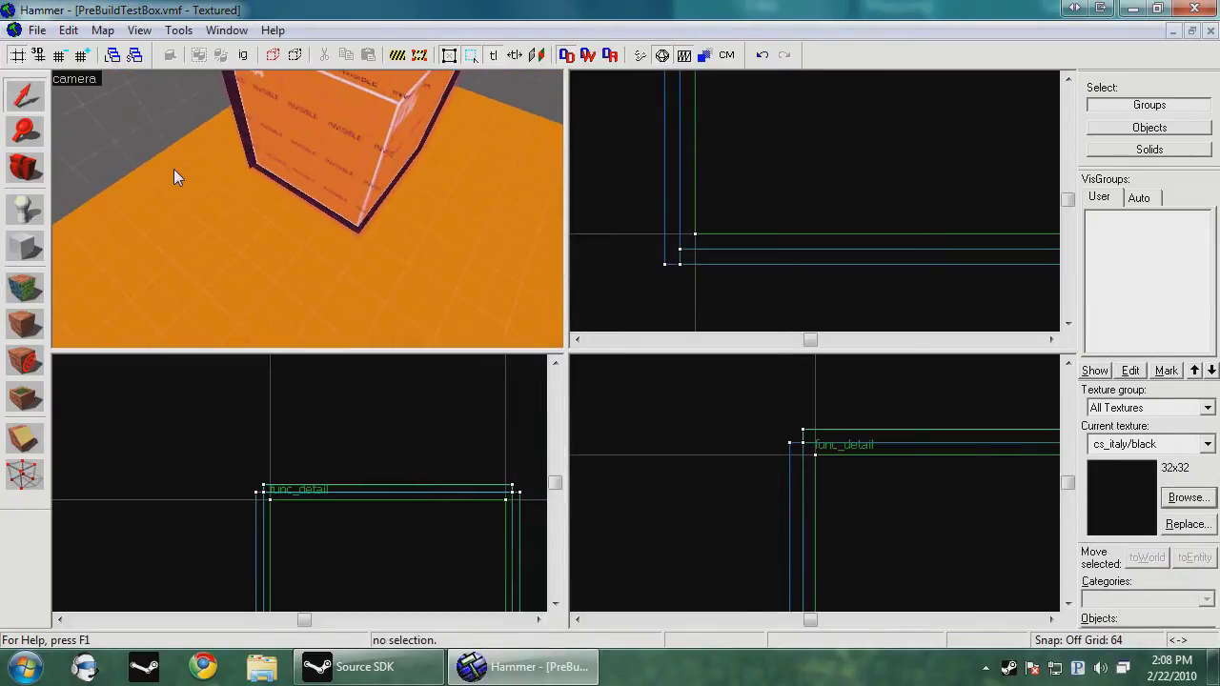
{"action": "key", "text": "w"}
{"action": "key", "text": "s"}
{"action": "key", "text": "a"}
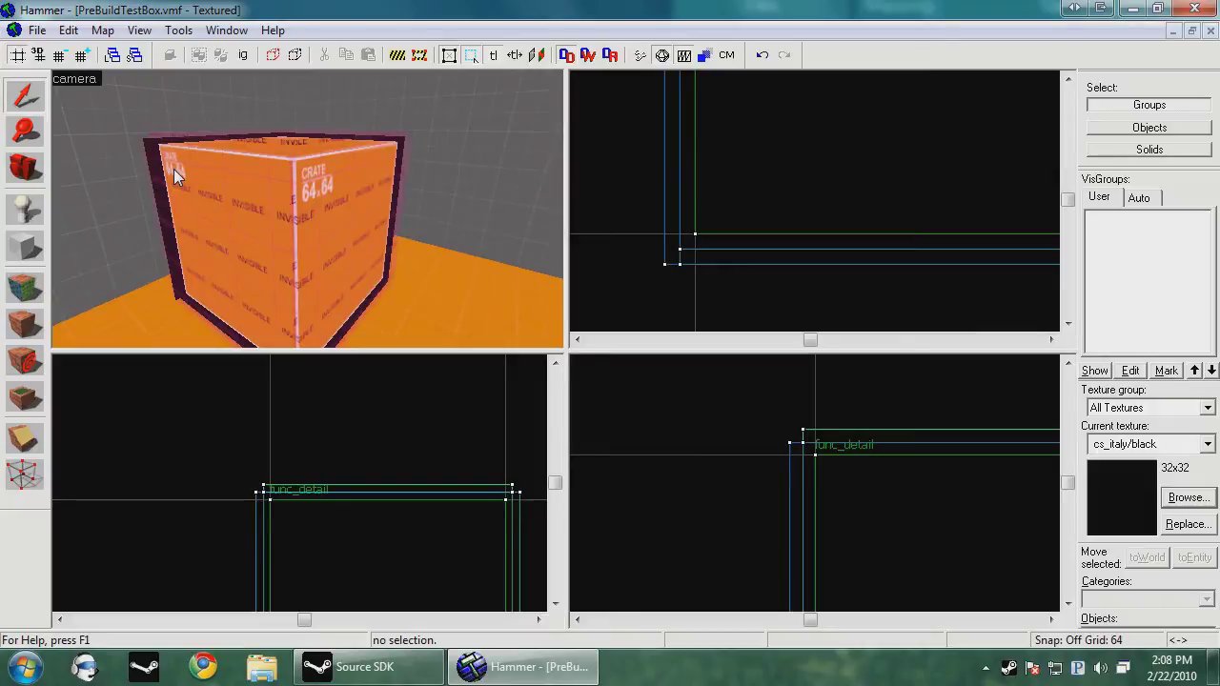
Step: Pull the end vertices of the shell's left wall inward by one wall thickness in the top view using the Vertex tool
{"action": "key", "text": "w"}
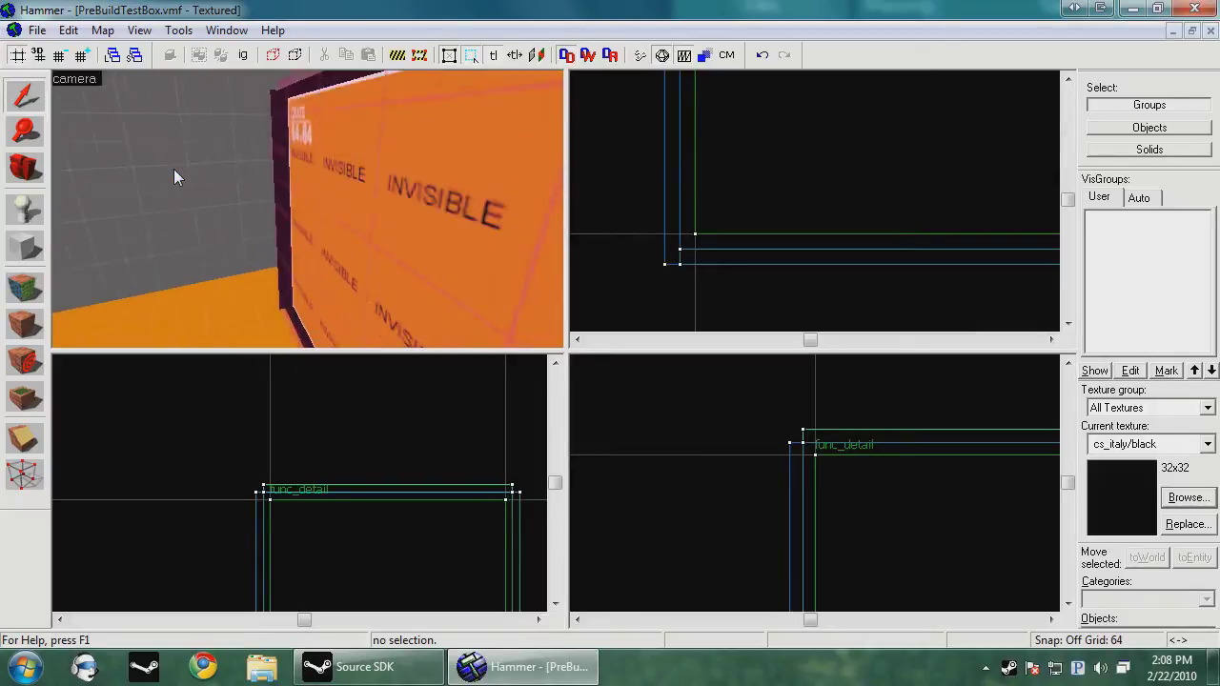
{"action": "key", "text": "w"}
{"action": "key", "text": "z"}
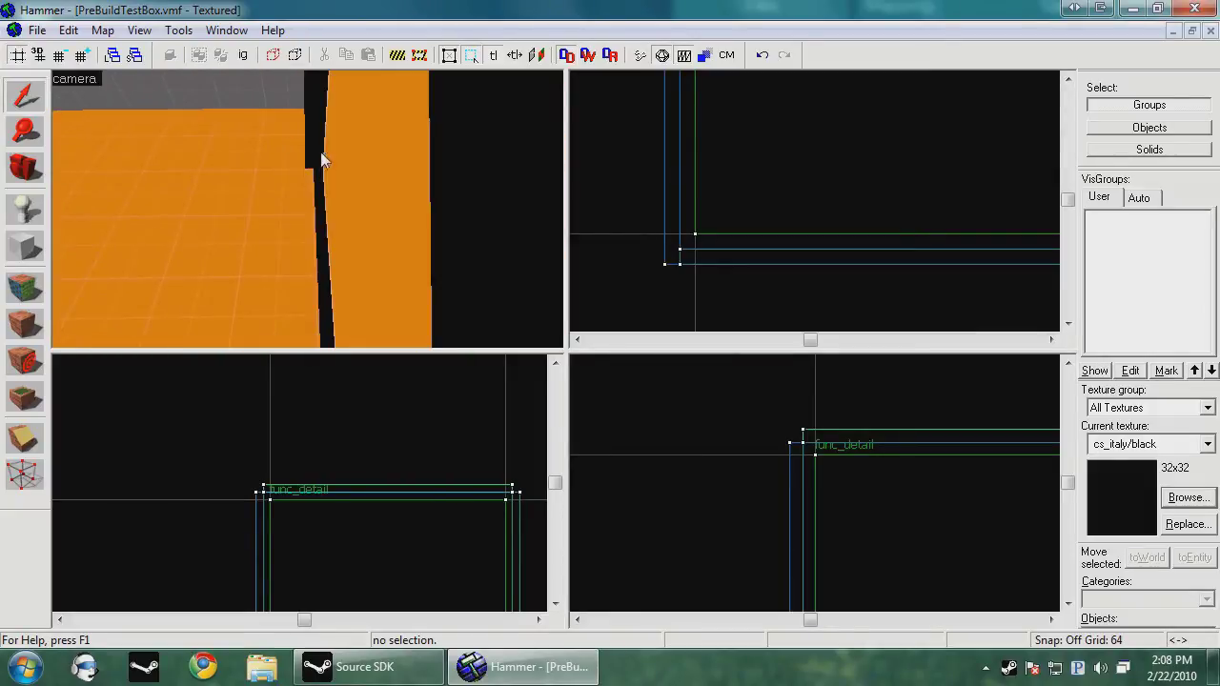
{"action": "left_click", "coordinate": [320, 158]}
{"action": "left_click", "coordinate": [25, 475]}
{"action": "scroll", "coordinate": [681, 251], "scroll_direction": "up", "scroll_amount": 5}
{"action": "left_click_drag", "start_coordinate": [670, 284], "coordinate": [670, 252]}
{"action": "scroll", "coordinate": [671, 262], "scroll_direction": "down", "scroll_amount": 17}
{"action": "scroll", "coordinate": [669, 239], "scroll_direction": "up", "scroll_amount": 15}
{"action": "left_click", "coordinate": [679, 179]}
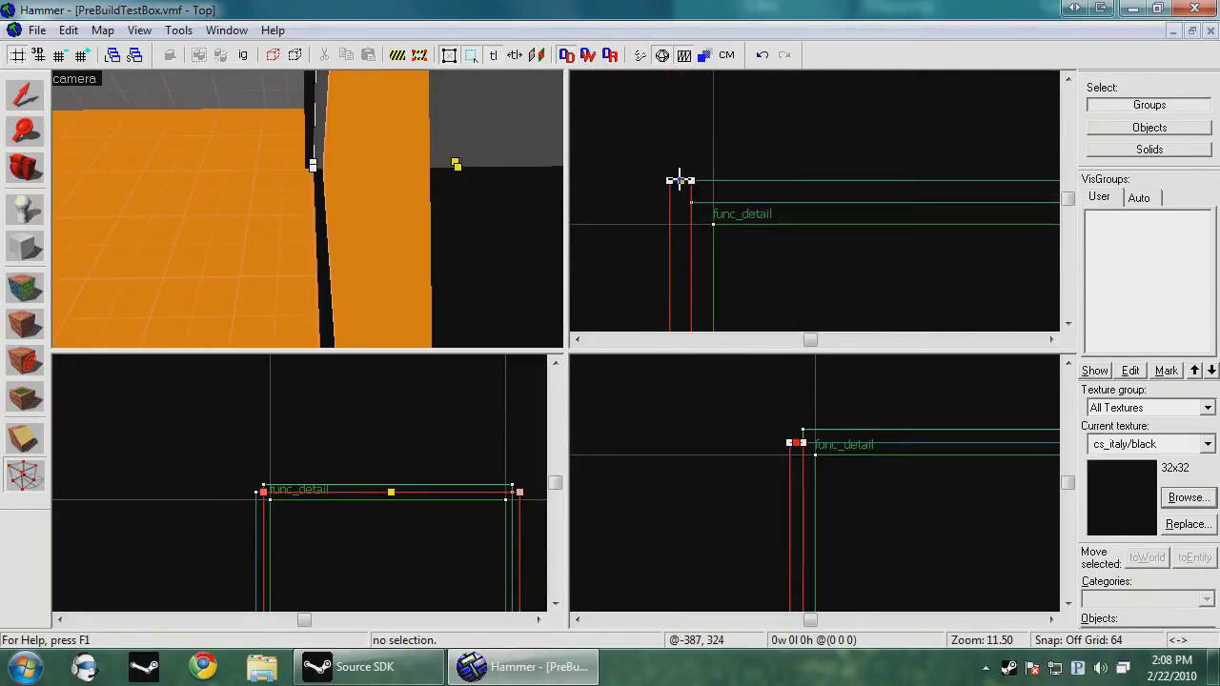
Step: Pull the end vertices of the shell's right wall inward by one wall thickness in the top view and clear the selection
{"action": "scroll", "coordinate": [679, 201], "scroll_direction": "down", "scroll_amount": 4}
{"action": "scroll", "coordinate": [893, 203], "scroll_direction": "up", "scroll_amount": 4}
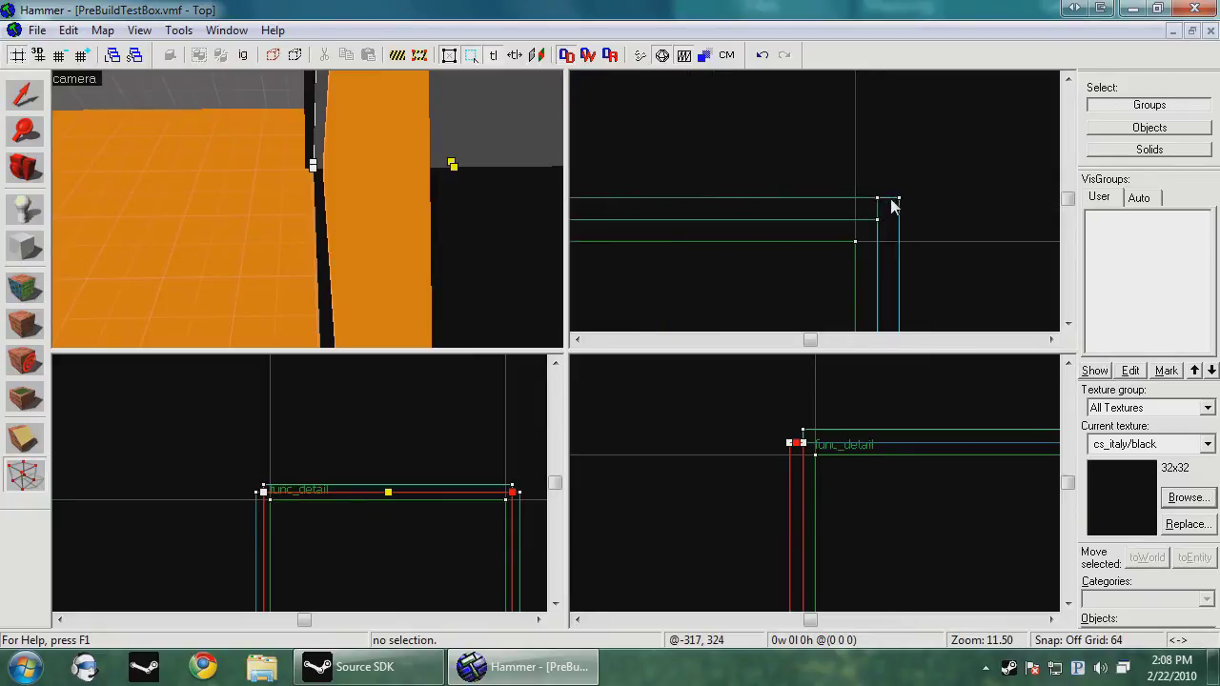
{"action": "scroll", "coordinate": [895, 193], "scroll_direction": "down", "scroll_amount": 5}
{"action": "scroll", "coordinate": [901, 190], "scroll_direction": "up", "scroll_amount": 5}
{"action": "scroll", "coordinate": [900, 177], "scroll_direction": "down", "scroll_amount": 5}
{"action": "scroll", "coordinate": [900, 166], "scroll_direction": "up", "scroll_amount": 3}
{"action": "scroll", "coordinate": [901, 112], "scroll_direction": "down", "scroll_amount": 2}
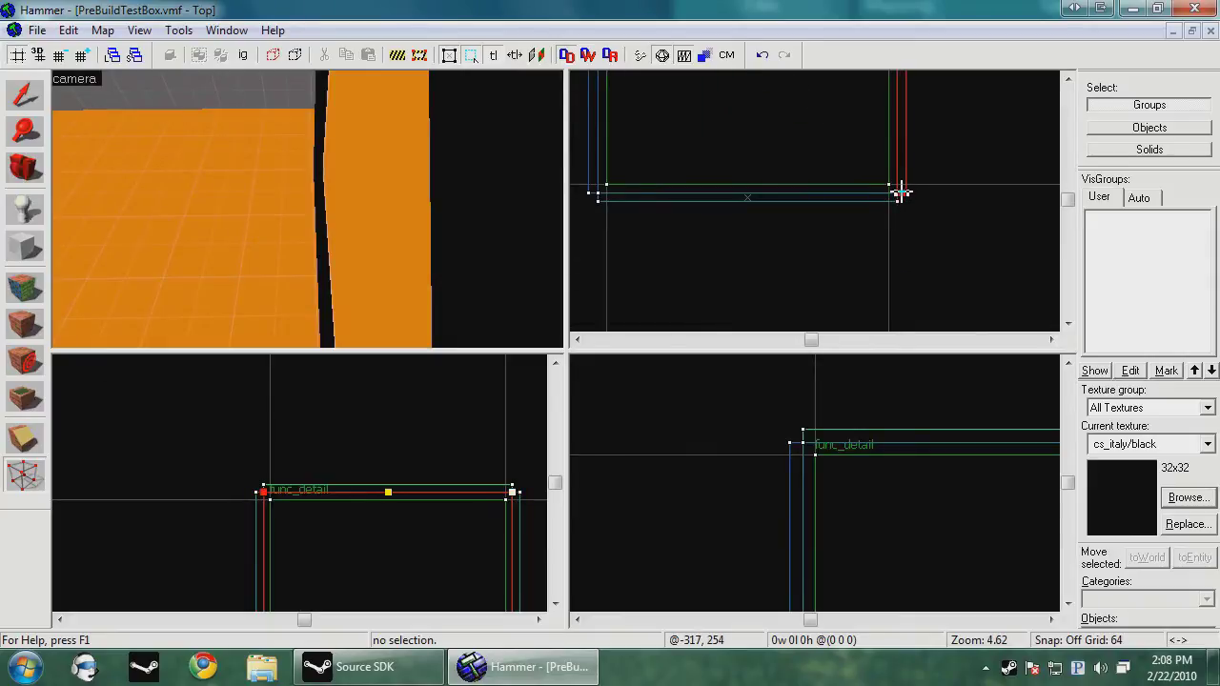
{"action": "left_click", "coordinate": [25, 97]}
{"action": "key", "text": "Escape"}
Step: Look at the shell's trimmed corners around the crate from several angles in the camera view
{"action": "key", "text": "z"}
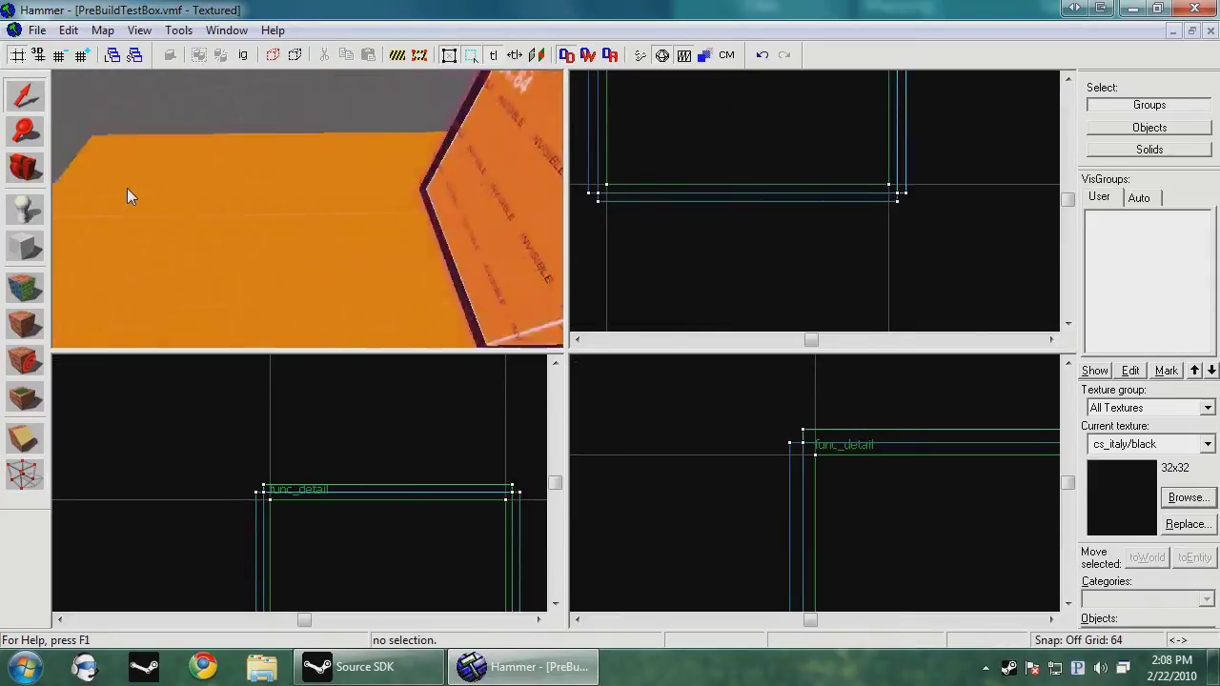
{"action": "key", "text": "w"}
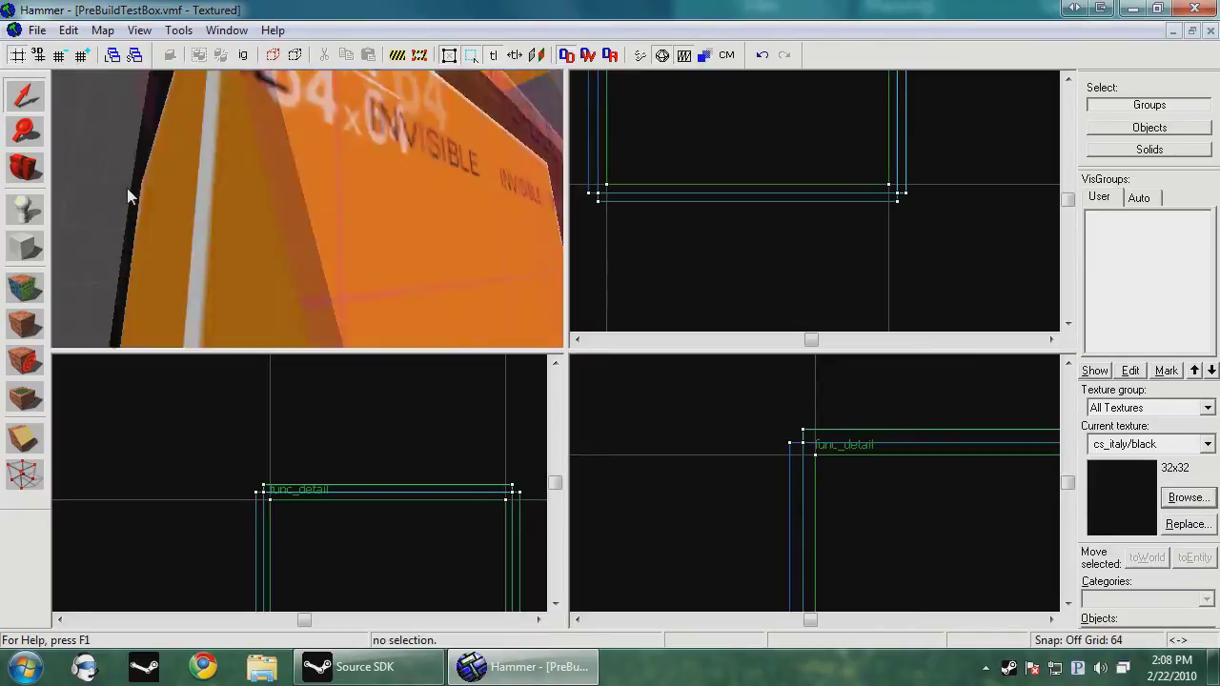
{"action": "key", "text": "w"}
{"action": "key", "text": "s"}
{"action": "key", "text": "w"}
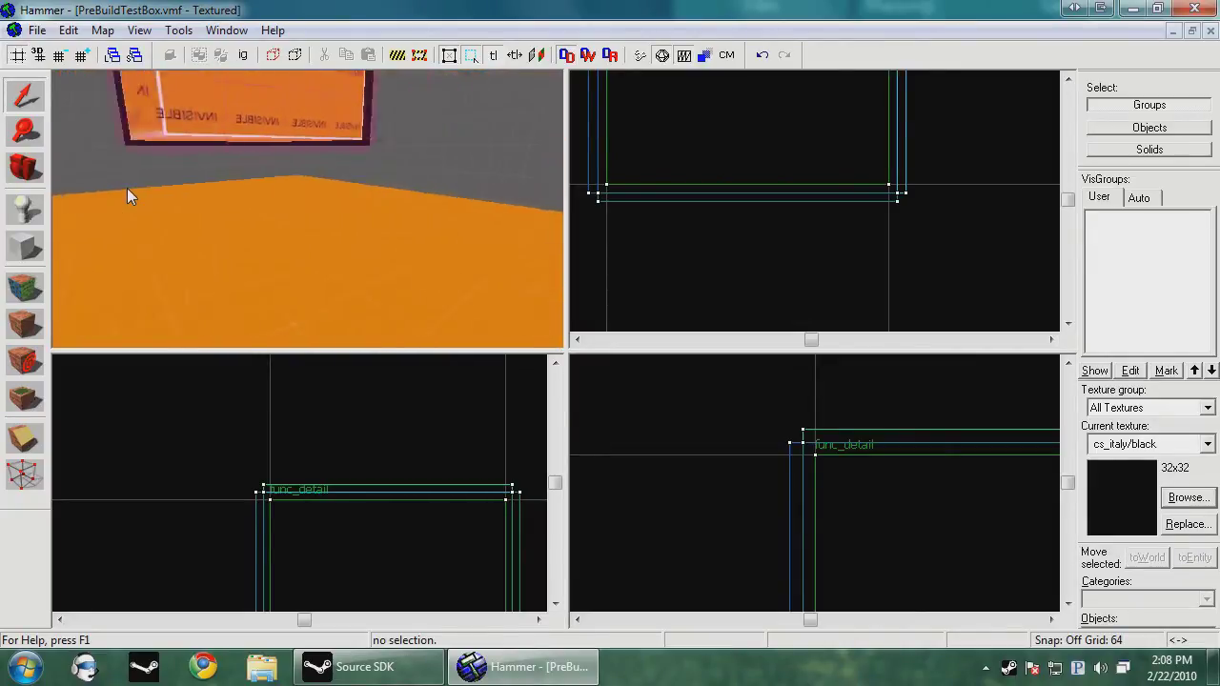
{"action": "key", "text": "s"}
Step: Tie all six wall brushes of the shell to one entity of class func_illusionary and close its properties
{"action": "key", "text": "z"}
{"action": "left_click", "coordinate": [269, 195], "text": "ctrl"}
{"action": "left_click", "coordinate": [343, 240], "text": "ctrl"}
{"action": "left_click", "coordinate": [375, 189], "text": "ctrl"}
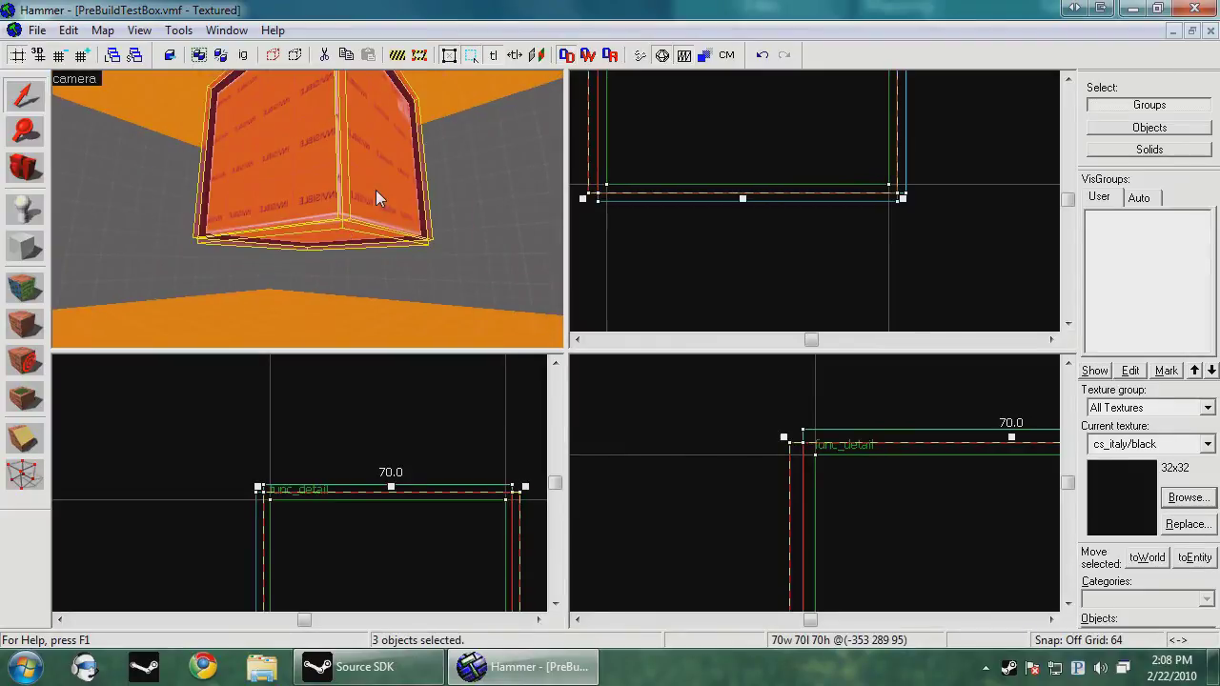
{"action": "key", "text": "w"}
{"action": "key", "text": "w"}
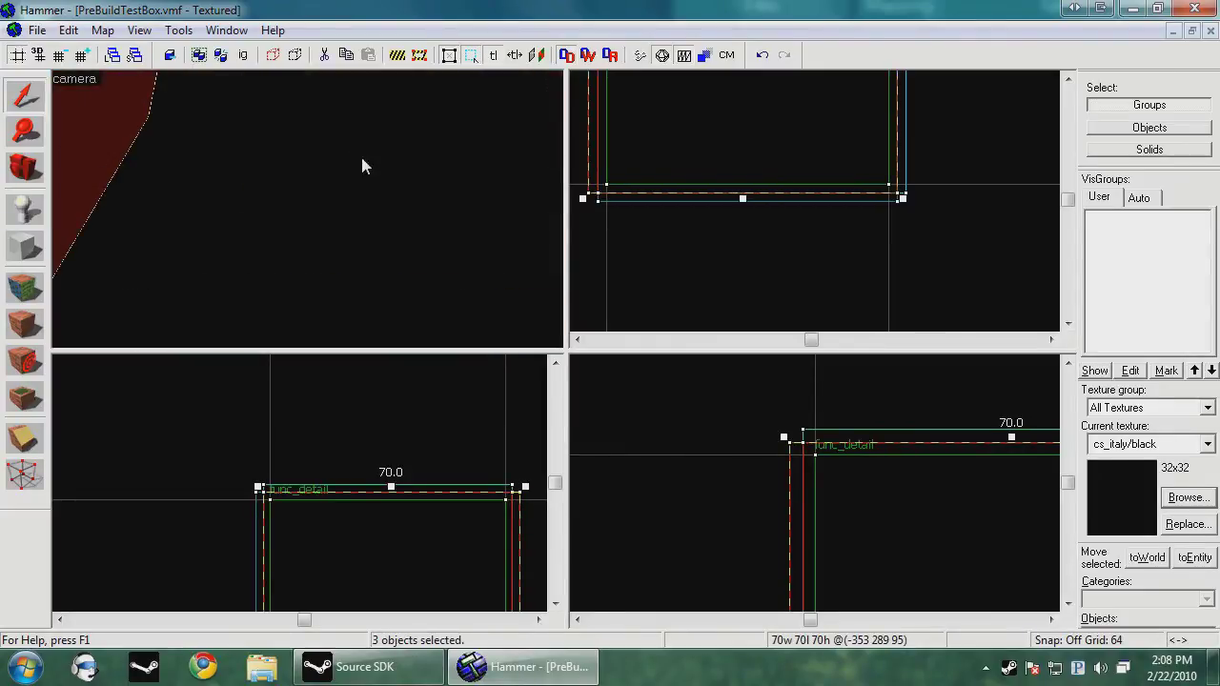
{"action": "left_click", "coordinate": [360, 154], "text": "ctrl"}
{"action": "left_click", "coordinate": [259, 204], "text": "ctrl"}
{"action": "left_click", "coordinate": [395, 218], "text": "ctrl"}
{"action": "key", "text": "s"}
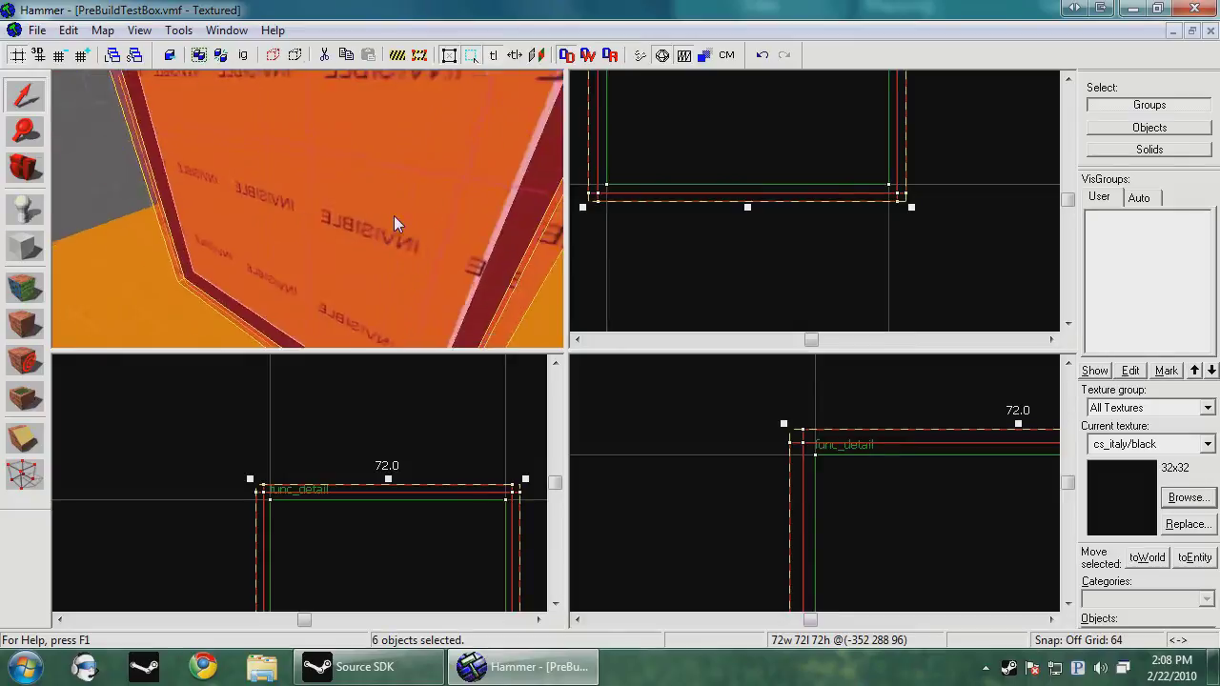
{"action": "key", "text": "ctrl+t"}
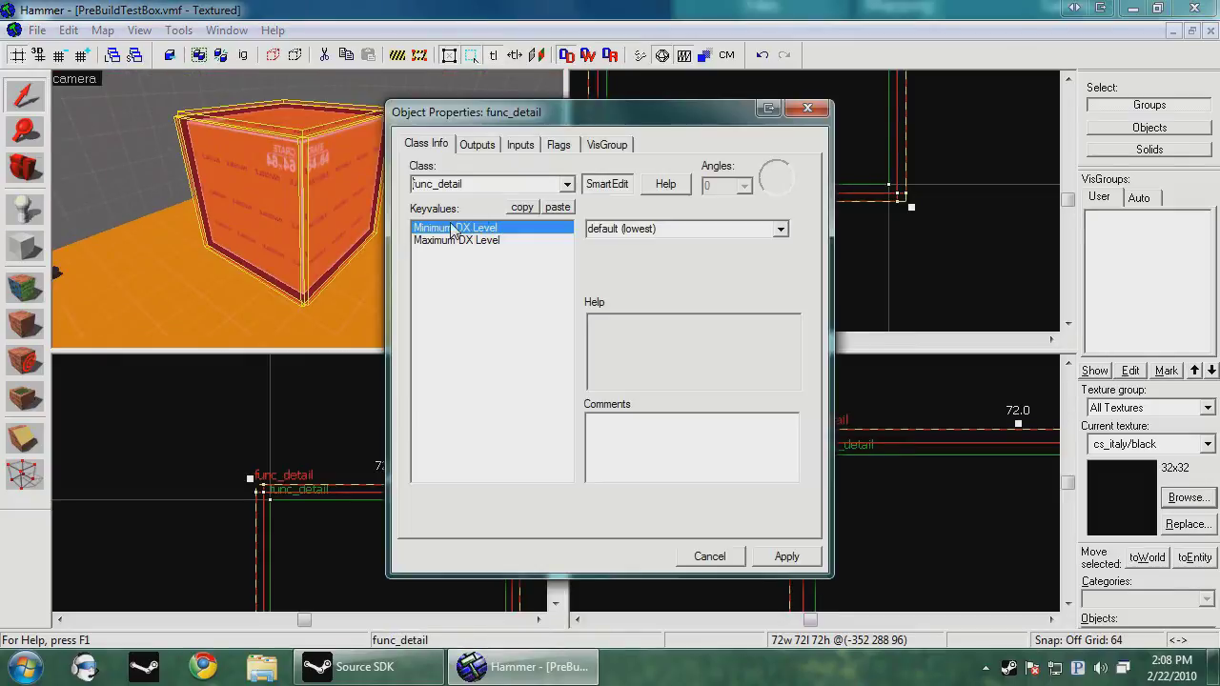
{"action": "left_click", "coordinate": [568, 183]}
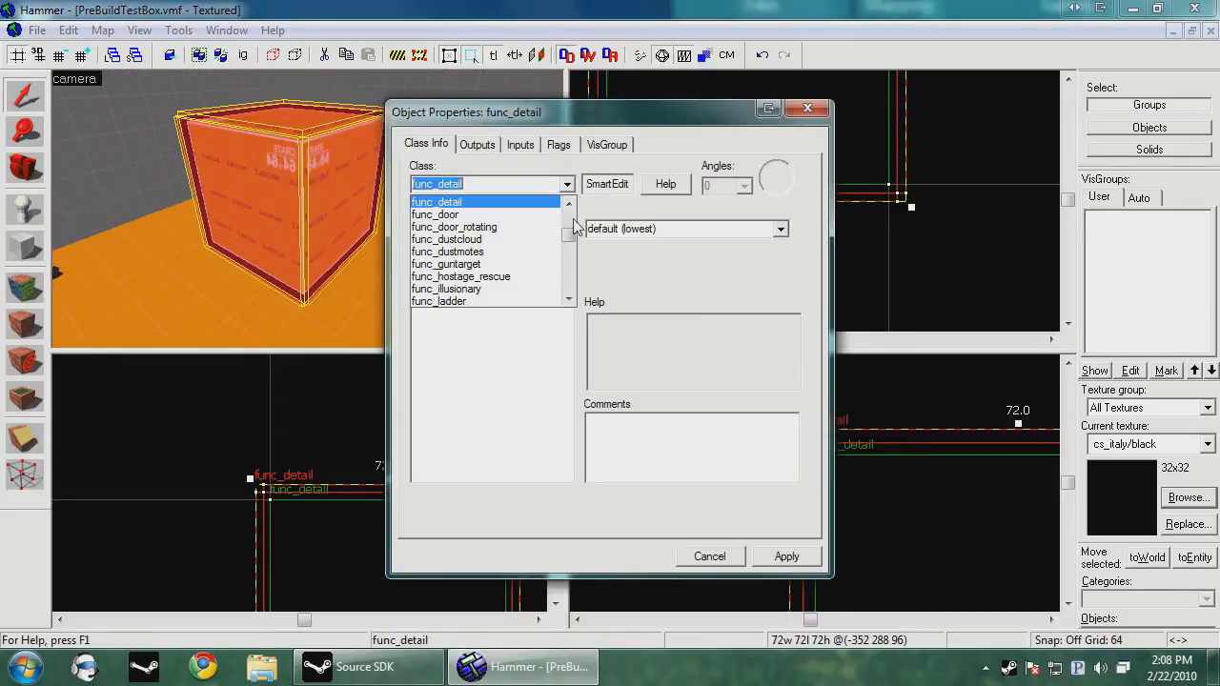
{"action": "left_click", "coordinate": [454, 288]}
{"action": "left_click", "coordinate": [779, 560]}
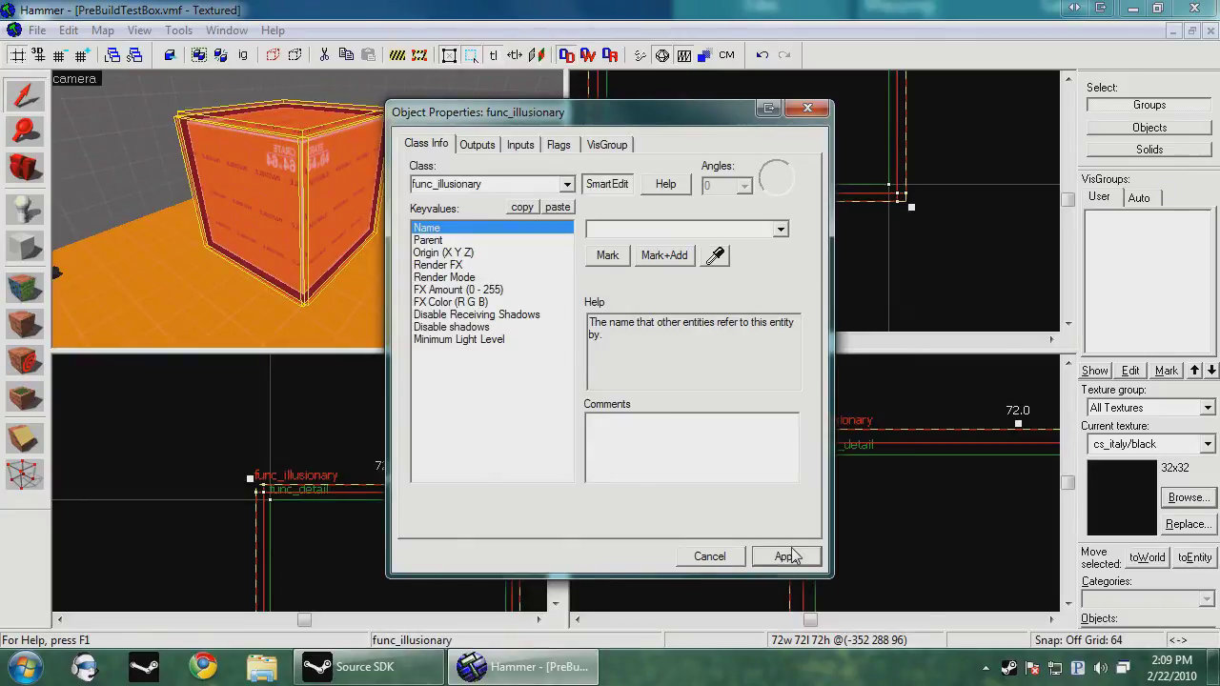
{"action": "left_click", "coordinate": [708, 555]}
Step: Group the func_illusionary shell with the func_detail crate inside it
{"action": "left_click", "coordinate": [265, 205]}
{"action": "scroll", "coordinate": [265, 202], "scroll_direction": "up", "scroll_amount": 5}
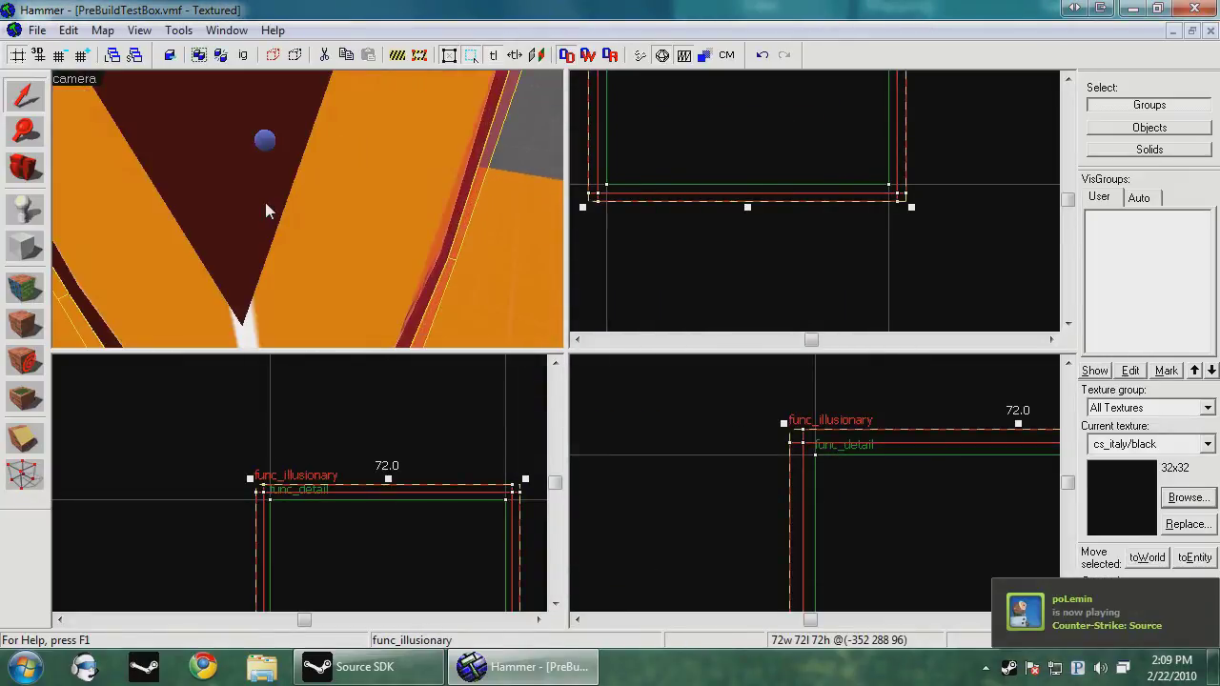
{"action": "key", "text": "ctrl+g"}
Step: Cut and paste the grouped crate and shell, position the pasted group in the top view, and deselect it
{"action": "key", "text": "ctrl+x"}
{"action": "key", "text": "ctrl+v"}
{"action": "scroll", "coordinate": [880, 151], "scroll_direction": "down", "scroll_amount": 8}
{"action": "scroll", "coordinate": [880, 159], "scroll_direction": "up", "scroll_amount": 10}
{"action": "left_click_drag", "start_coordinate": [879, 95], "coordinate": [769, 156]}
{"action": "scroll", "coordinate": [745, 169], "scroll_direction": "up", "scroll_amount": 1}
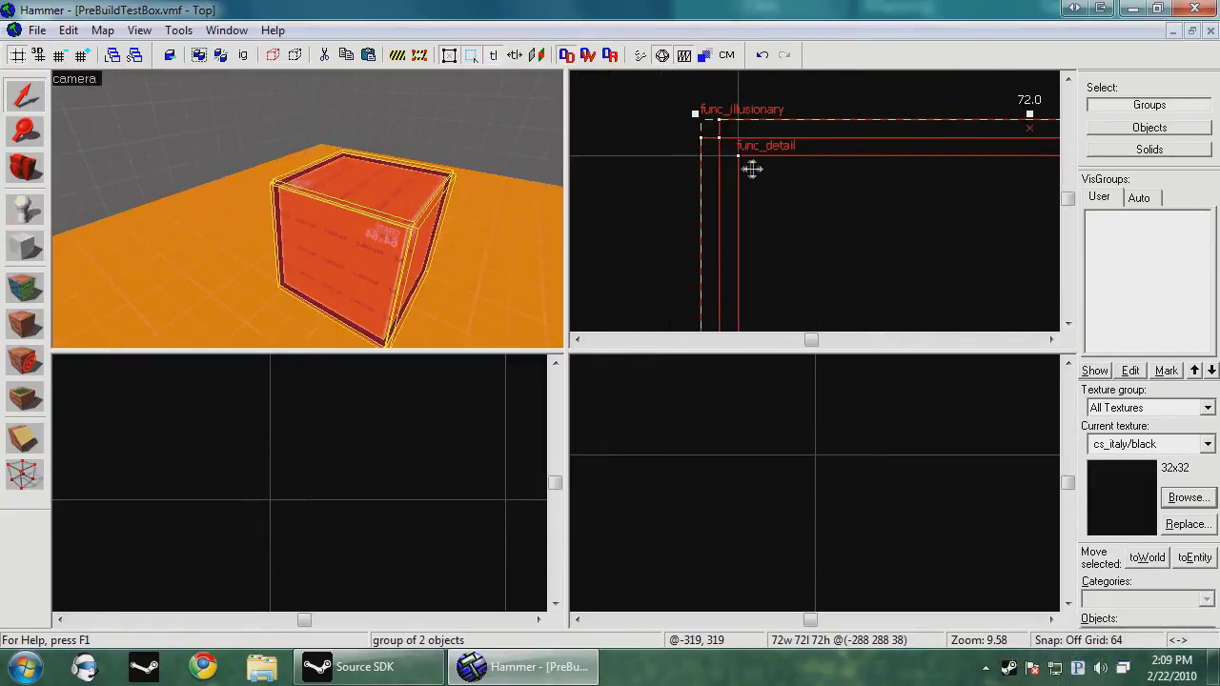
{"action": "left_click", "coordinate": [691, 169]}
Step: Move the grouped crate and shell closer to the room's right wall in the top view and deselect it
{"action": "key", "text": "z"}
{"action": "key", "text": "a"}
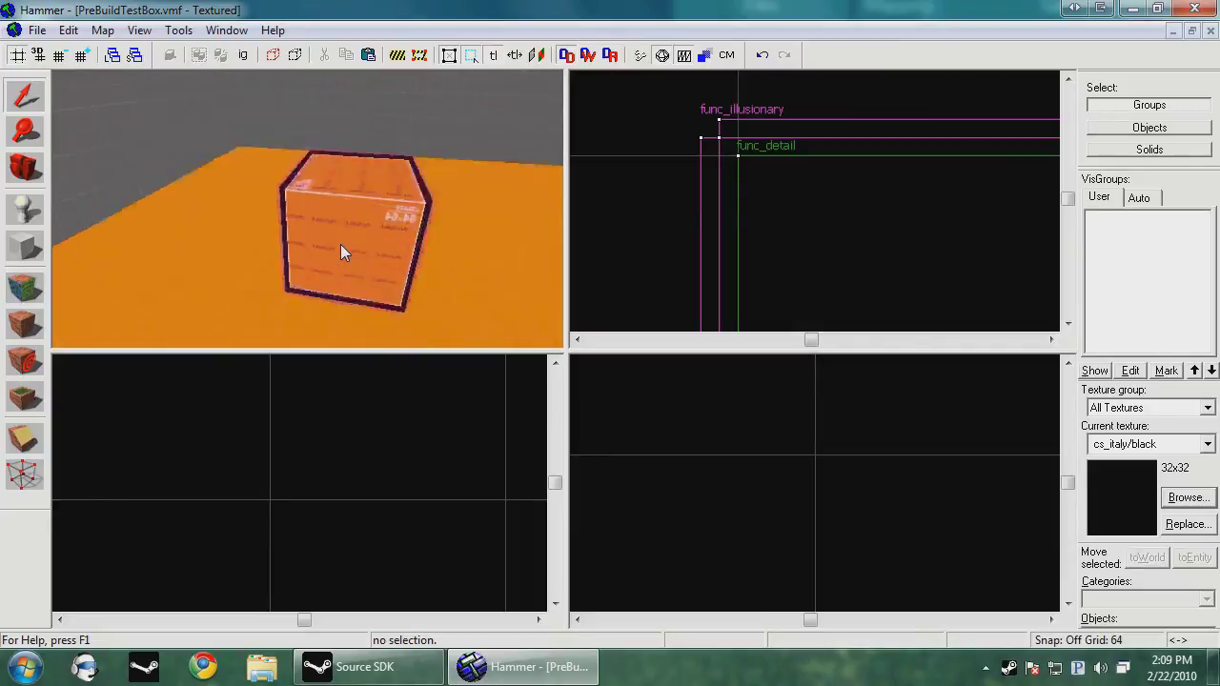
{"action": "key", "text": "z"}
{"action": "left_click", "coordinate": [314, 245]}
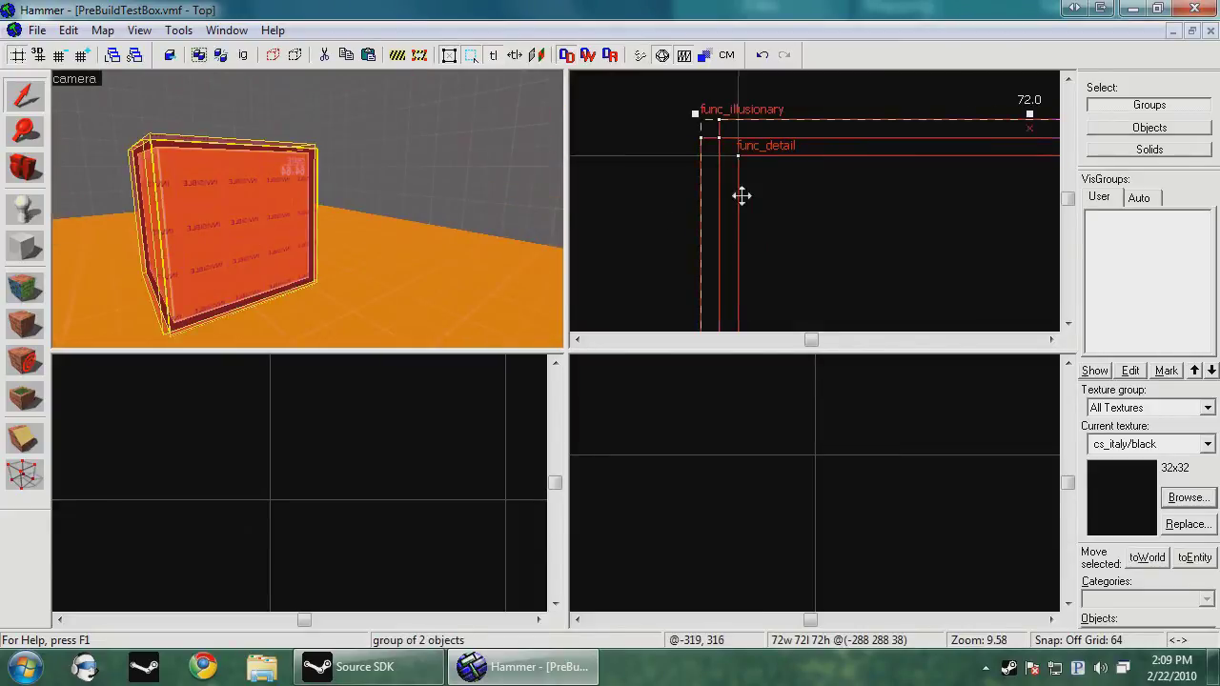
{"action": "scroll", "coordinate": [739, 198], "scroll_direction": "down", "scroll_amount": 15}
{"action": "scroll", "coordinate": [759, 231], "scroll_direction": "up", "scroll_amount": 3}
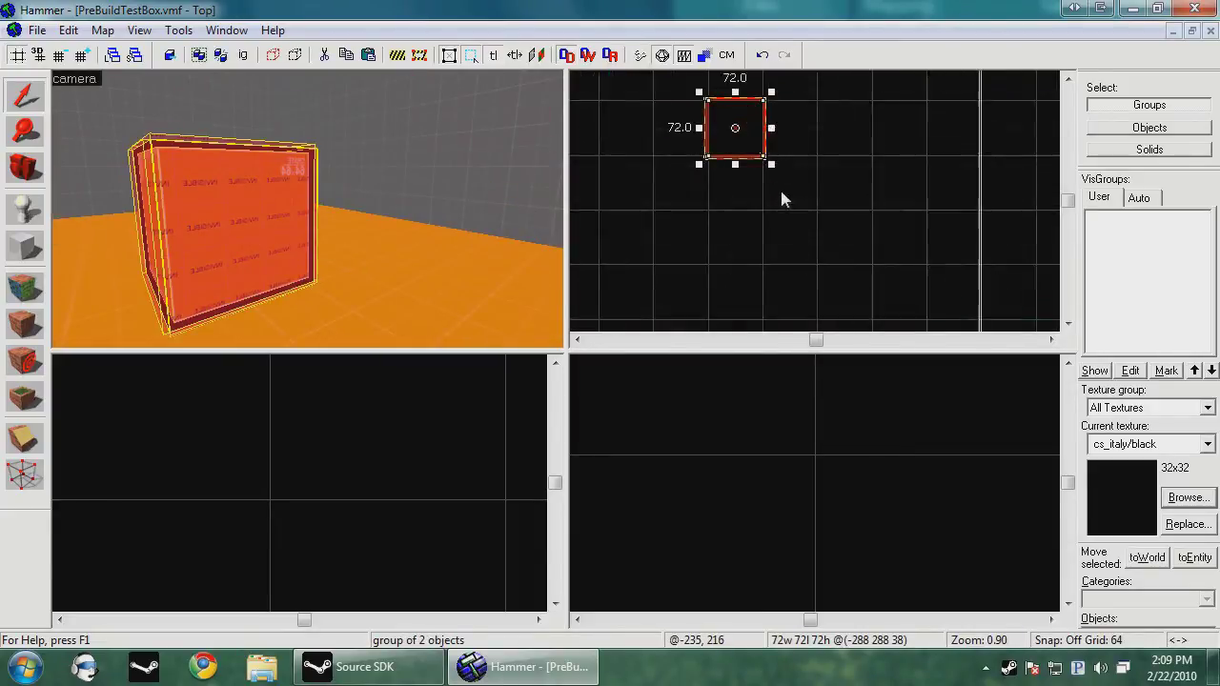
{"action": "left_click_drag", "start_coordinate": [756, 139], "coordinate": [918, 201]}
{"action": "scroll", "coordinate": [923, 169], "scroll_direction": "up", "scroll_amount": 12}
{"action": "key", "text": "Escape"}
Step: Pick tools/toolsnodraw as the current texture from the outside of the room's wall, and close the Face Edit Sheet
{"action": "key", "text": "z"}
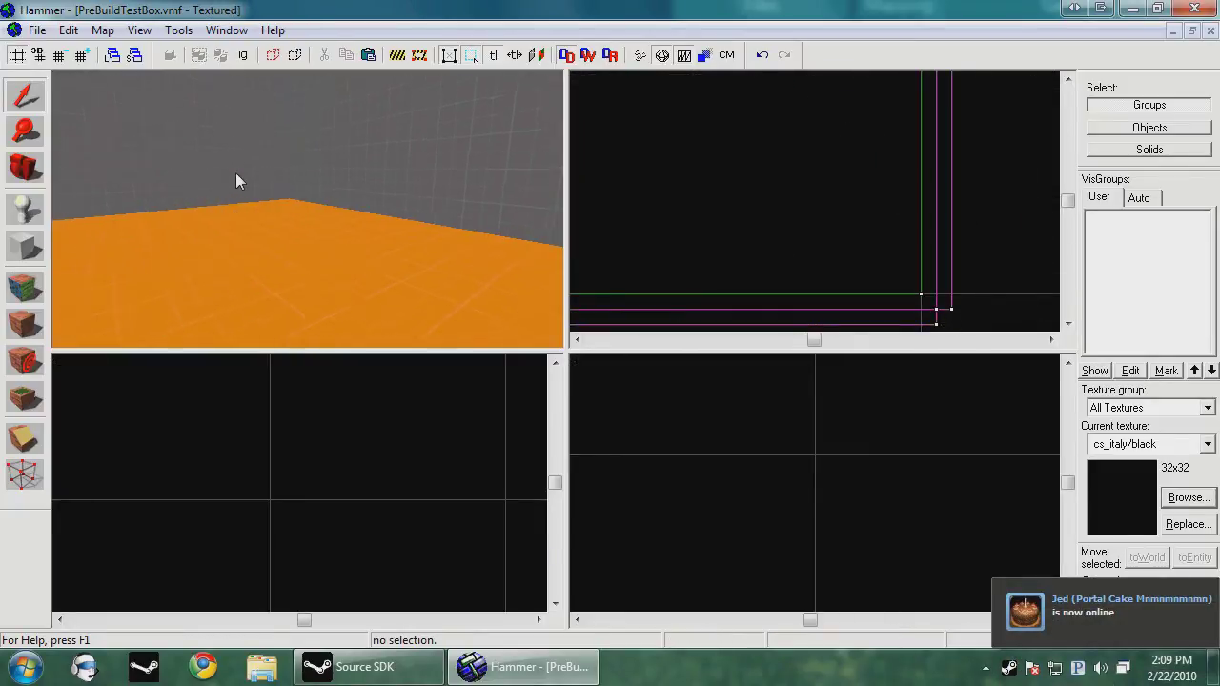
{"action": "key", "text": "s"}
{"action": "key", "text": "s"}
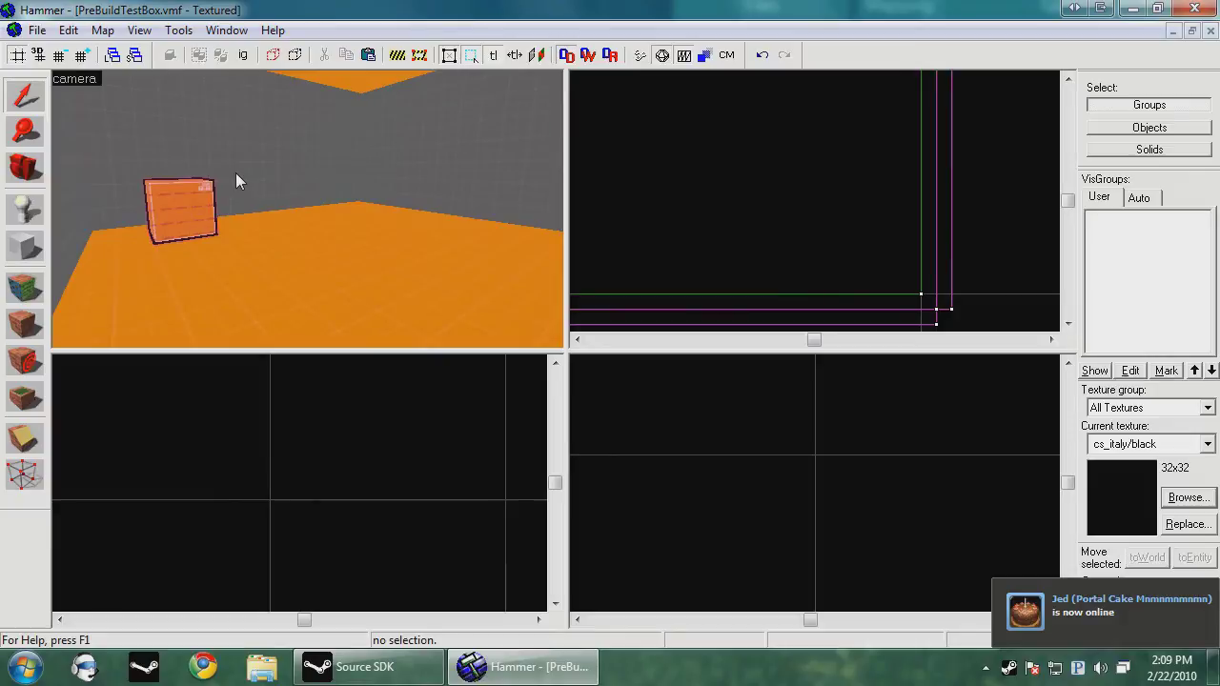
{"action": "key", "text": "w"}
{"action": "key", "text": "s"}
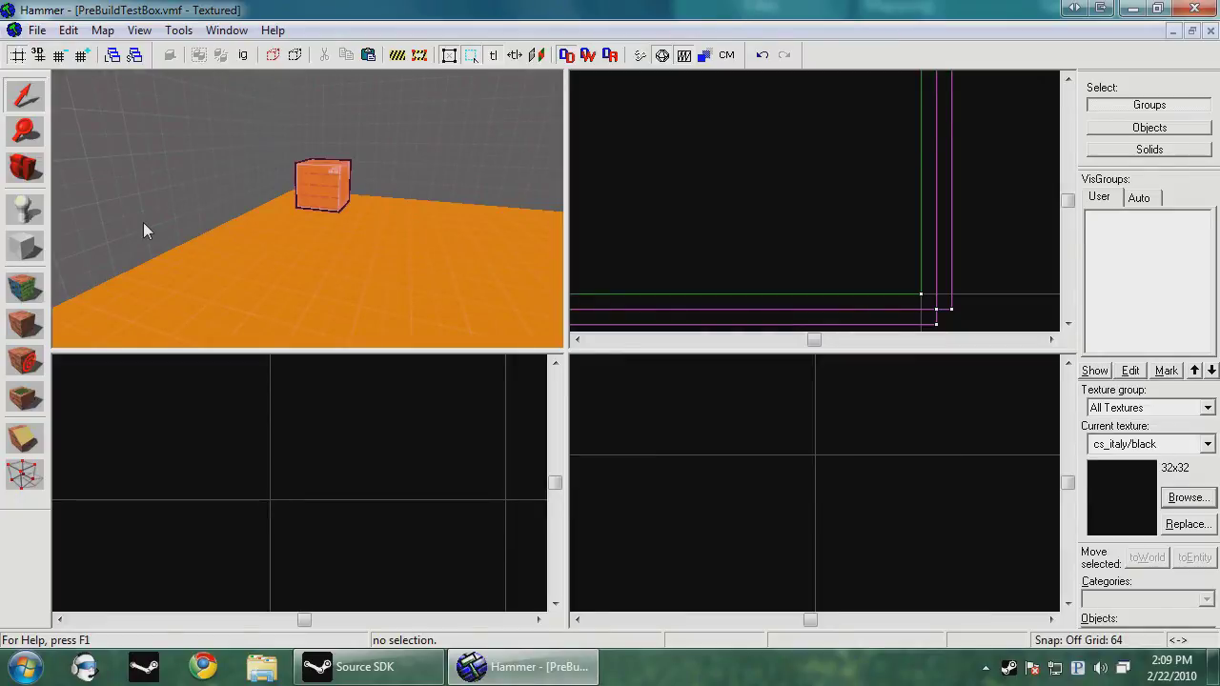
{"action": "scroll", "coordinate": [143, 222], "scroll_direction": "down", "scroll_amount": 3}
{"action": "scroll", "coordinate": [143, 222], "scroll_direction": "up", "scroll_amount": 1}
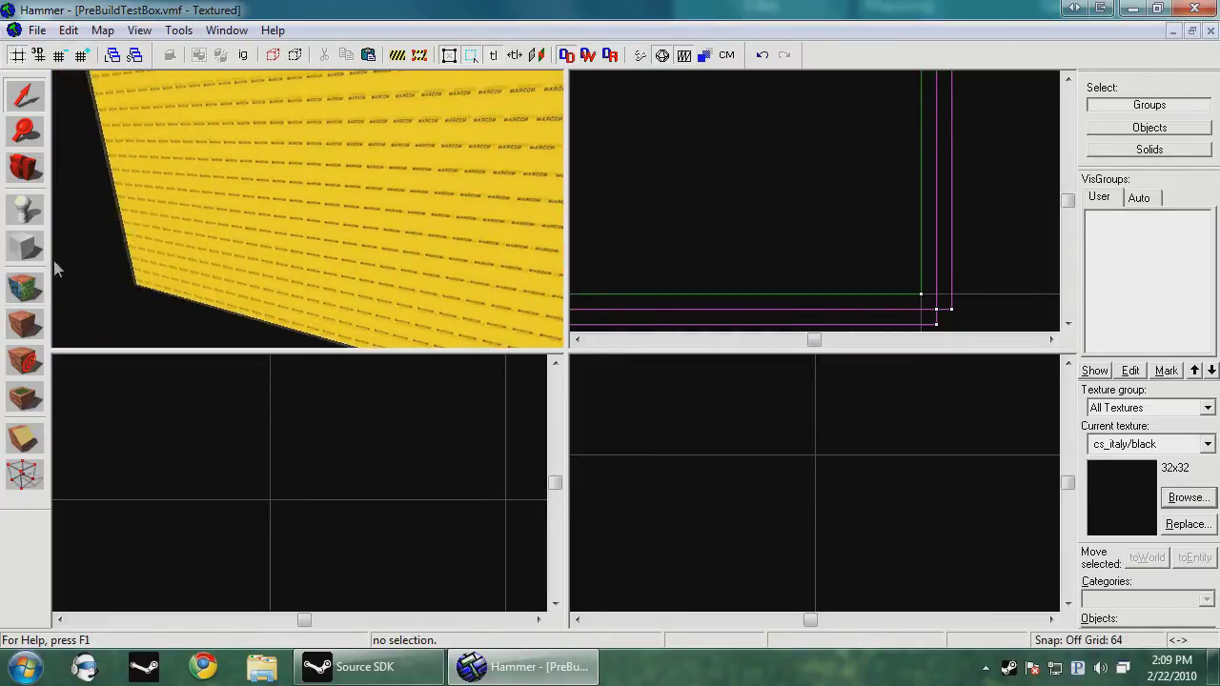
{"action": "key", "text": "shift+a"}
{"action": "left_click", "coordinate": [250, 234]}
{"action": "left_click", "coordinate": [759, 154]}
{"action": "scroll", "coordinate": [229, 117], "scroll_direction": "up", "scroll_amount": 2}
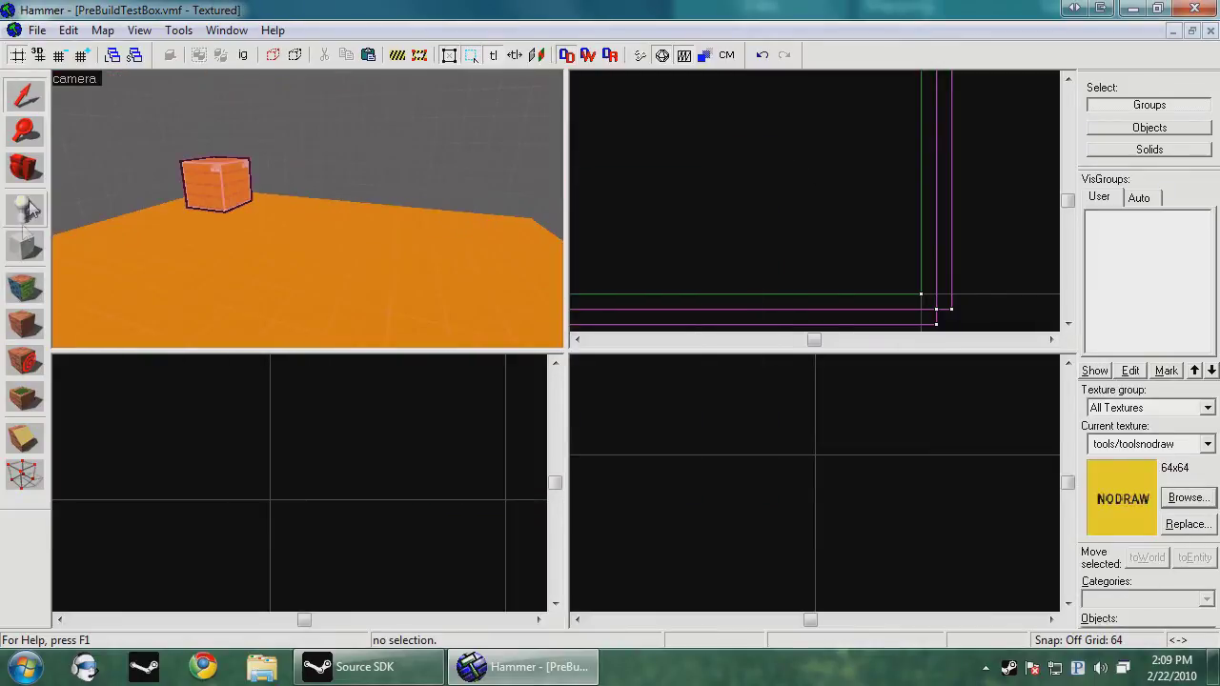
Step: Draw a new block outline of about 54 by 60 units on the empty floor in the top view
{"action": "left_click", "coordinate": [26, 246]}
{"action": "scroll", "coordinate": [848, 211], "scroll_direction": "down", "scroll_amount": 17}
{"action": "scroll", "coordinate": [838, 211], "scroll_direction": "up", "scroll_amount": 7}
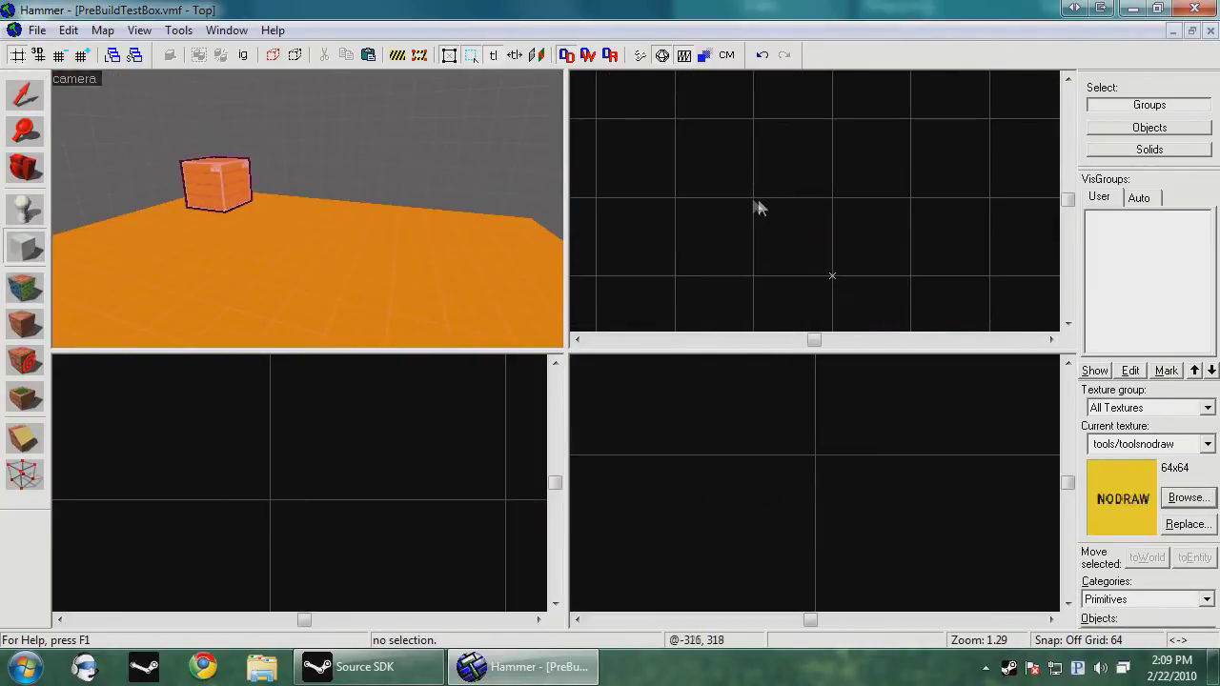
{"action": "left_click_drag", "start_coordinate": [759, 207], "coordinate": [822, 278]}
{"action": "scroll", "coordinate": [797, 267], "scroll_direction": "up", "scroll_amount": 2}
Step: Turn on grid snapping, resize the block outline to a 64 x 64 x 64 cube, and create the nodraw block
{"action": "key", "text": "shift+w"}
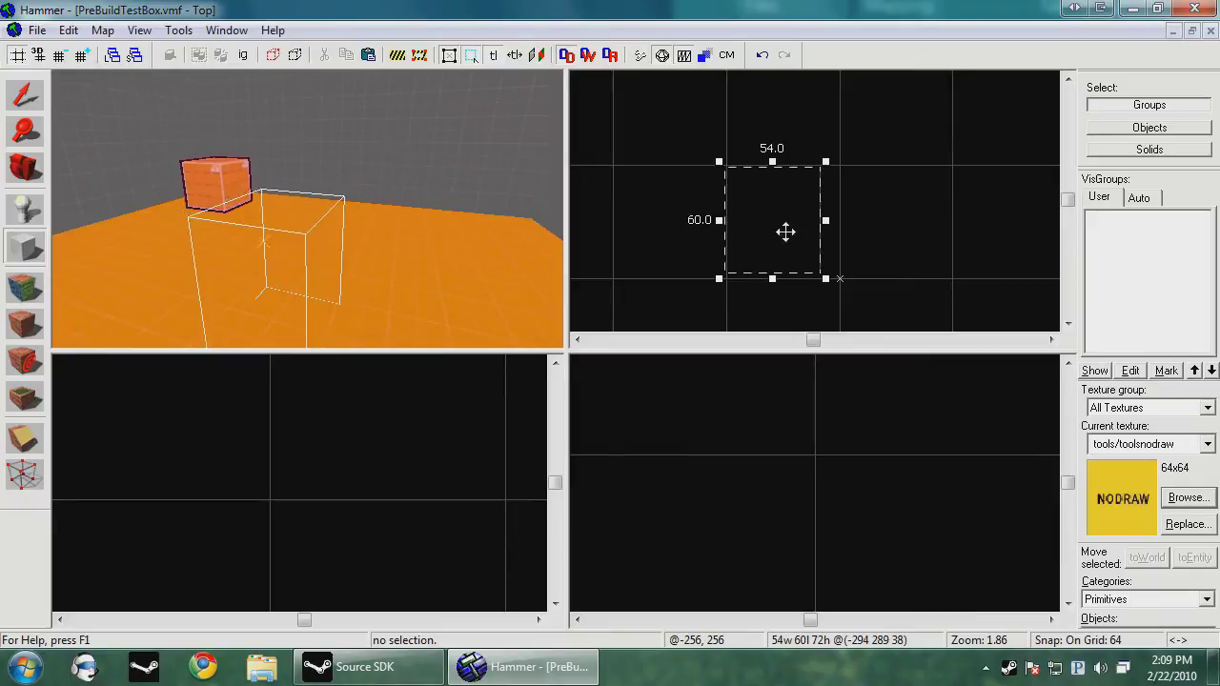
{"action": "left_click_drag", "start_coordinate": [784, 232], "coordinate": [781, 225]}
{"action": "left_click_drag", "start_coordinate": [739, 170], "coordinate": [723, 162]}
{"action": "scroll", "coordinate": [321, 518], "scroll_direction": "down", "scroll_amount": 12}
{"action": "scroll", "coordinate": [325, 553], "scroll_direction": "up", "scroll_amount": 8}
{"action": "left_click_drag", "start_coordinate": [324, 548], "coordinate": [328, 462]}
{"action": "scroll", "coordinate": [327, 447], "scroll_direction": "down", "scroll_amount": 2}
{"action": "scroll", "coordinate": [328, 447], "scroll_direction": "up", "scroll_amount": 1}
{"action": "key", "text": "Return"}
Step: Create displacements on all faces of the nodraw cube and set their power to 2
{"action": "left_click", "coordinate": [26, 95]}
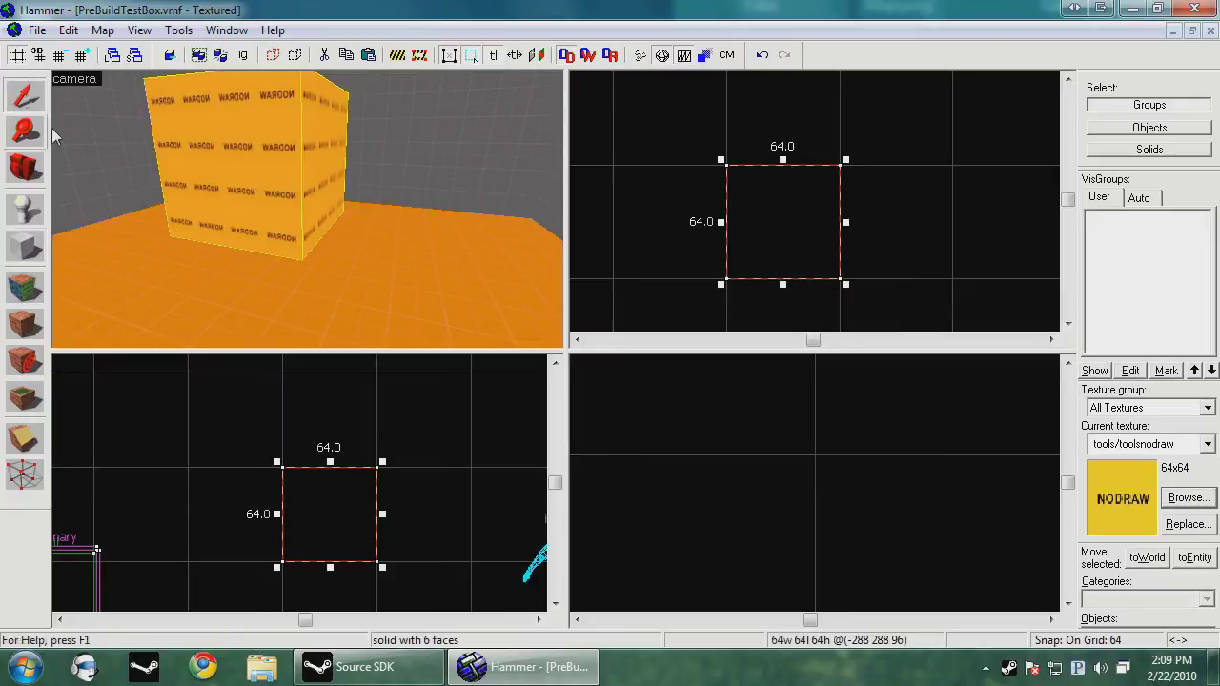
{"action": "left_click", "coordinate": [28, 300]}
{"action": "left_click", "coordinate": [538, 191]}
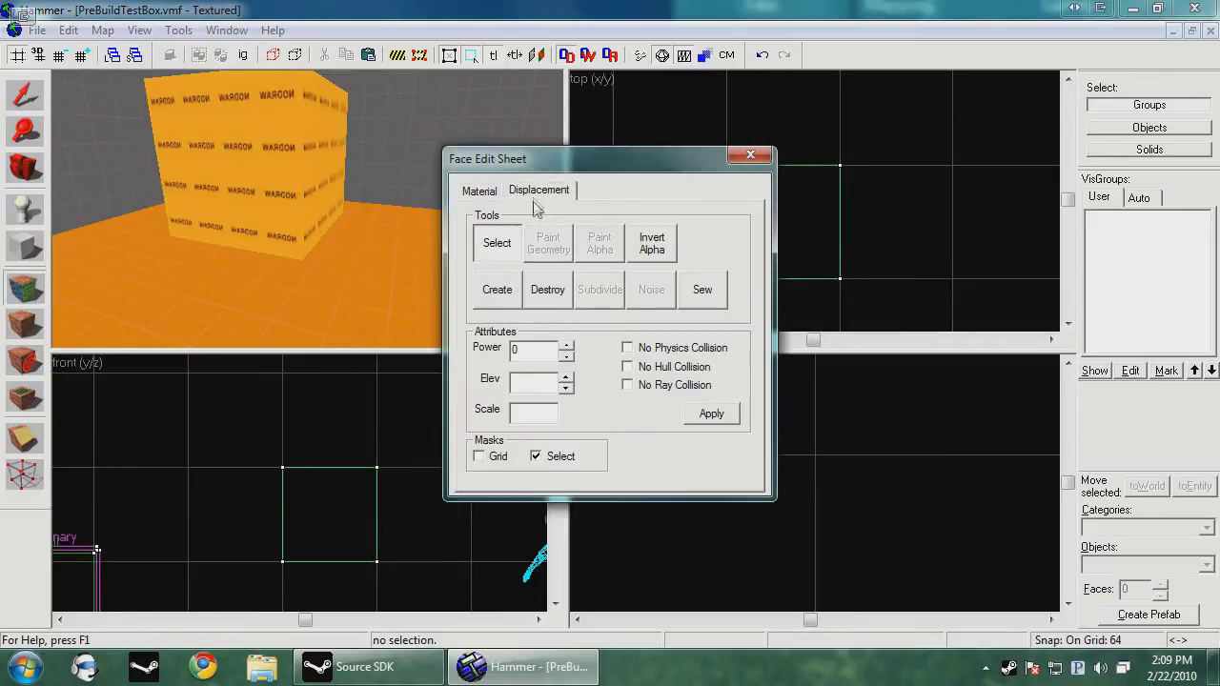
{"action": "left_click", "coordinate": [503, 288]}
{"action": "left_click", "coordinate": [577, 346]}
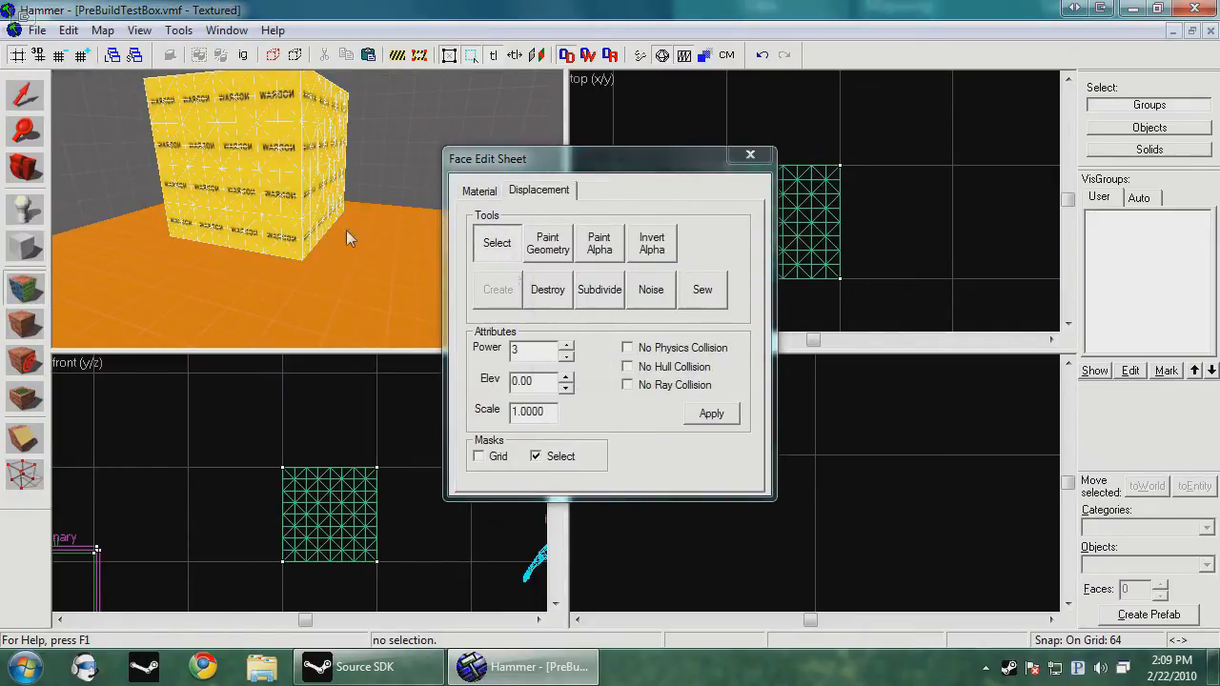
{"action": "left_click", "coordinate": [469, 358]}
{"action": "left_click", "coordinate": [713, 415]}
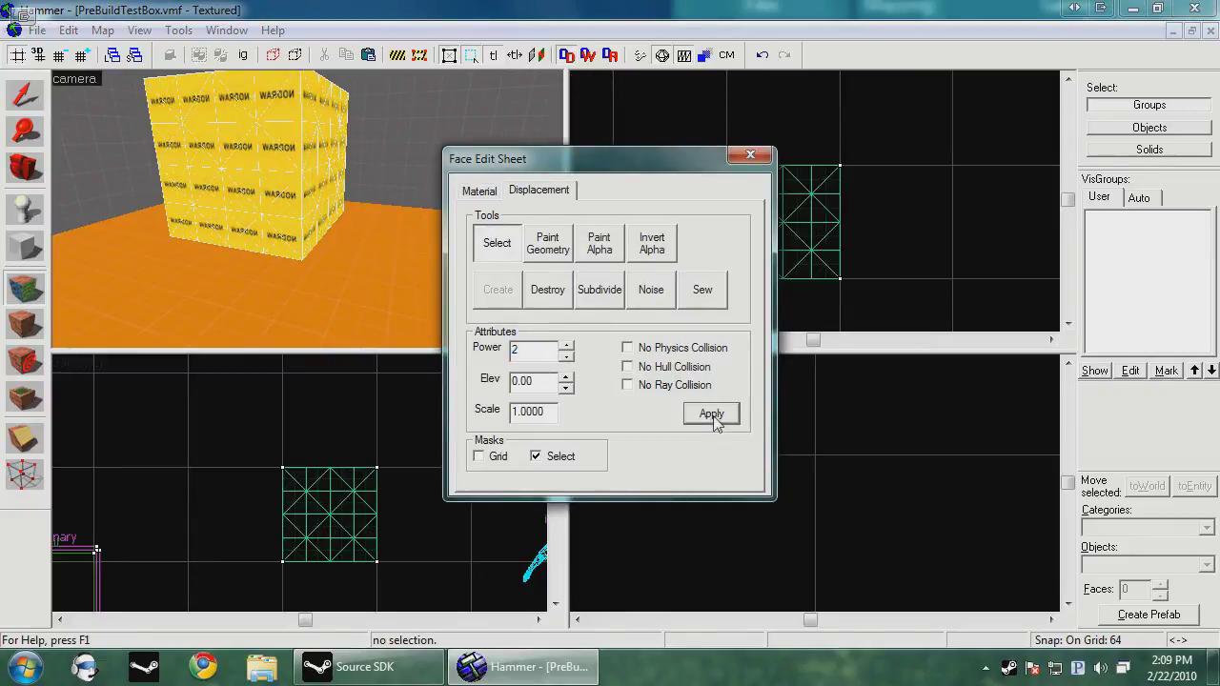
Step: Subdivide the cube's displacements to round it into a sphere, close the Face Edit Sheet, and view the sphere up close
{"action": "key", "text": "z"}
{"action": "key", "text": "a"}
{"action": "key", "text": "s"}
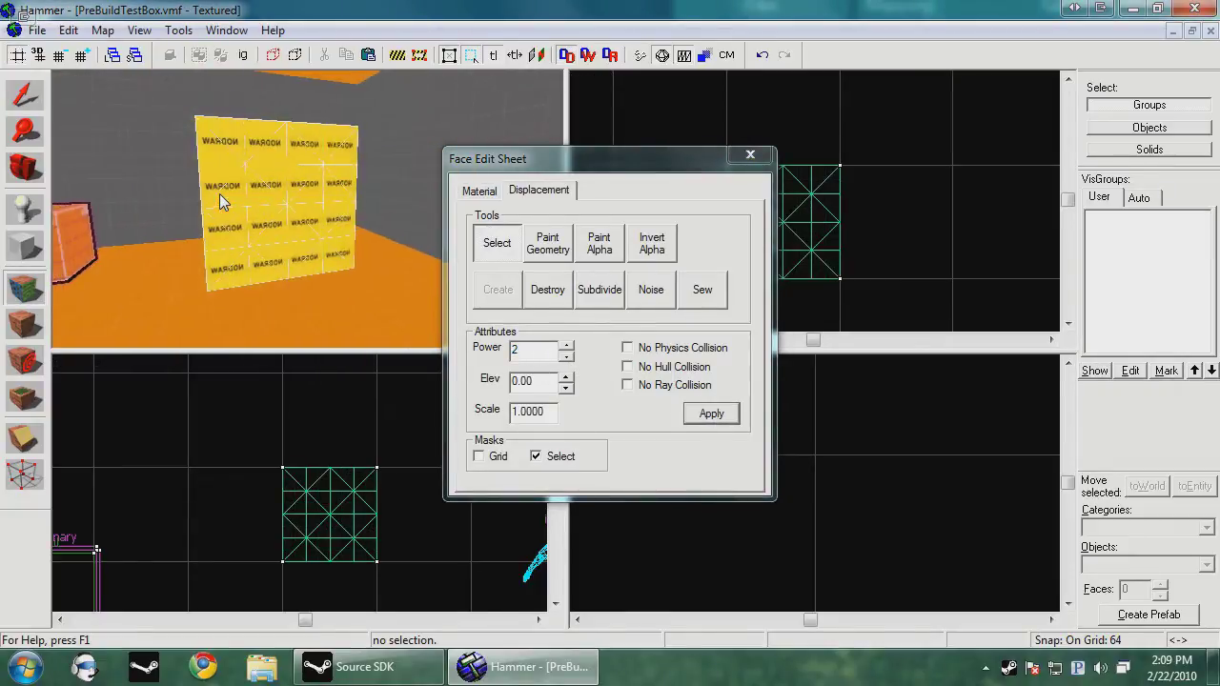
{"action": "key", "text": "a"}
{"action": "key", "text": "w"}
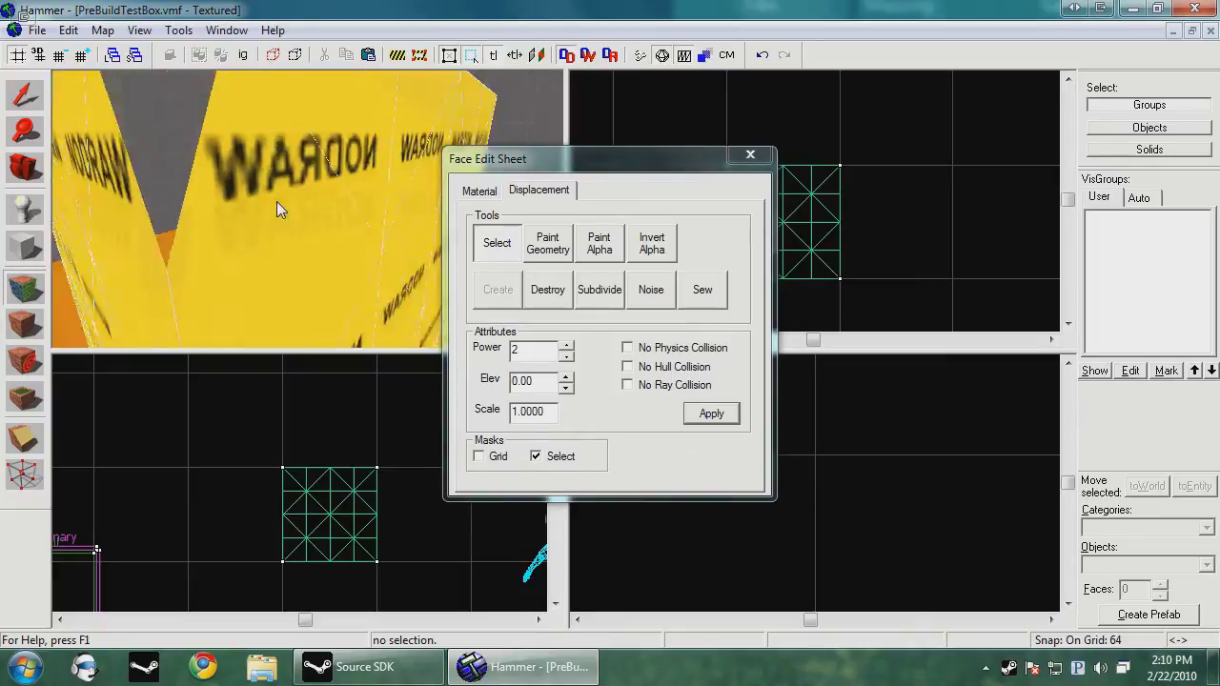
{"action": "key", "text": "s"}
{"action": "key", "text": "z"}
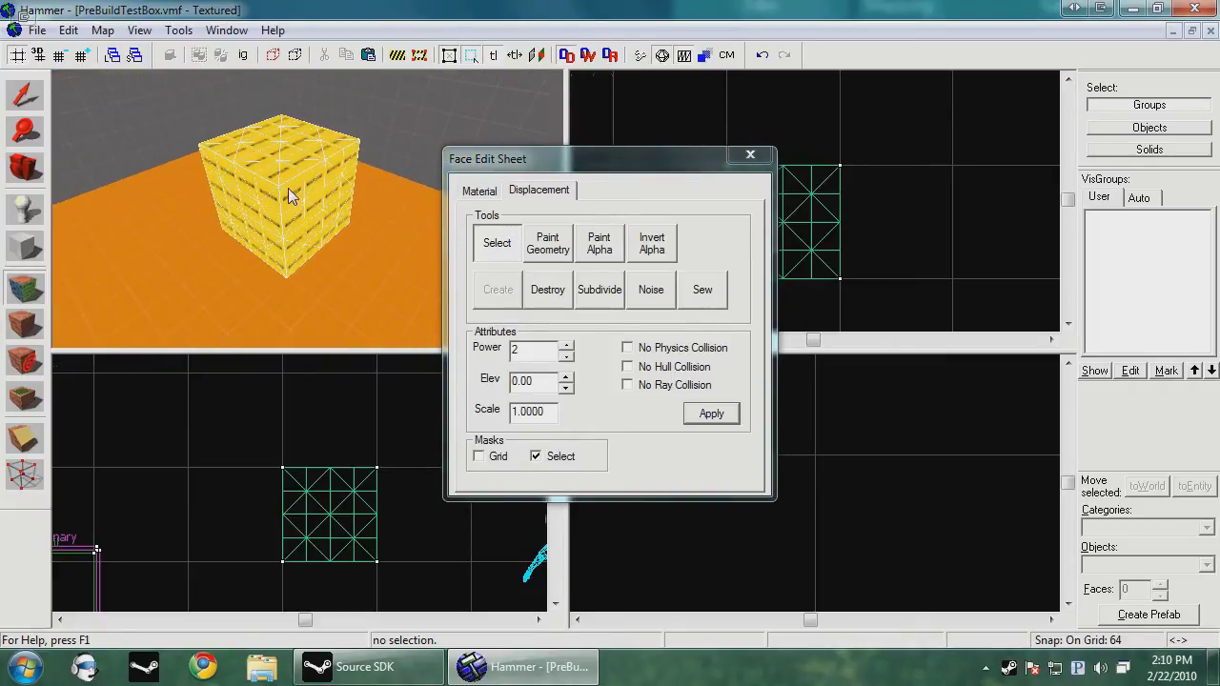
{"action": "left_click", "coordinate": [601, 291]}
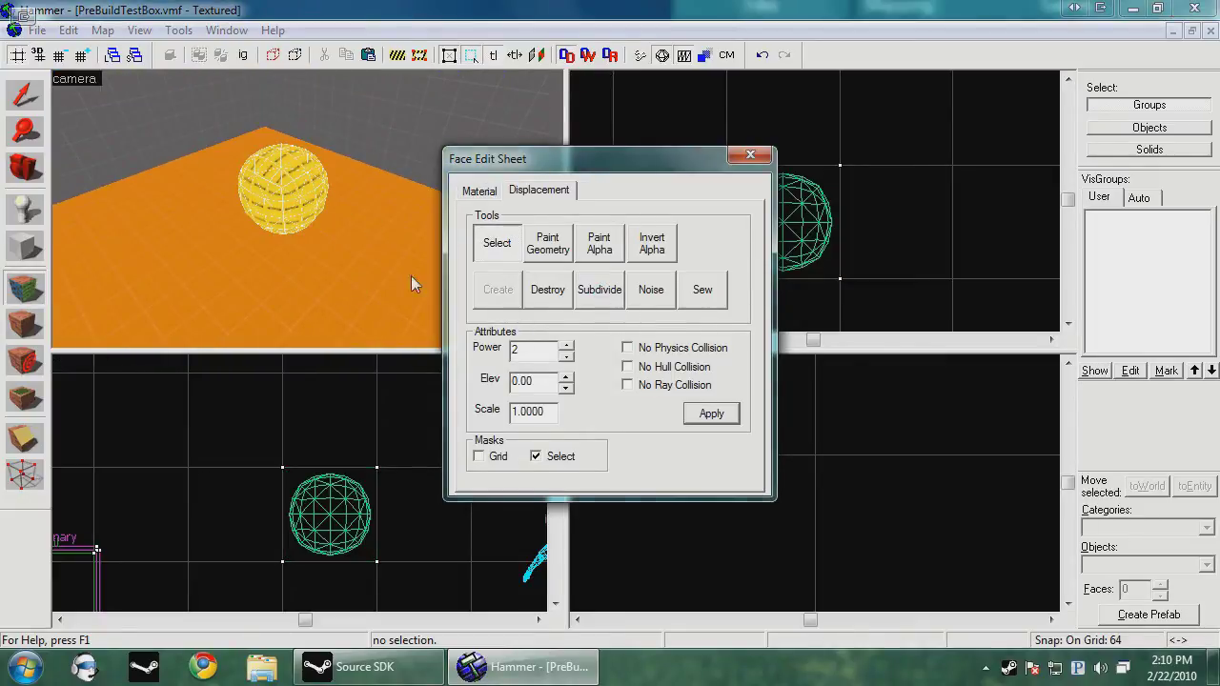
{"action": "left_click", "coordinate": [749, 156]}
{"action": "key", "text": "z"}
{"action": "key", "text": "w"}
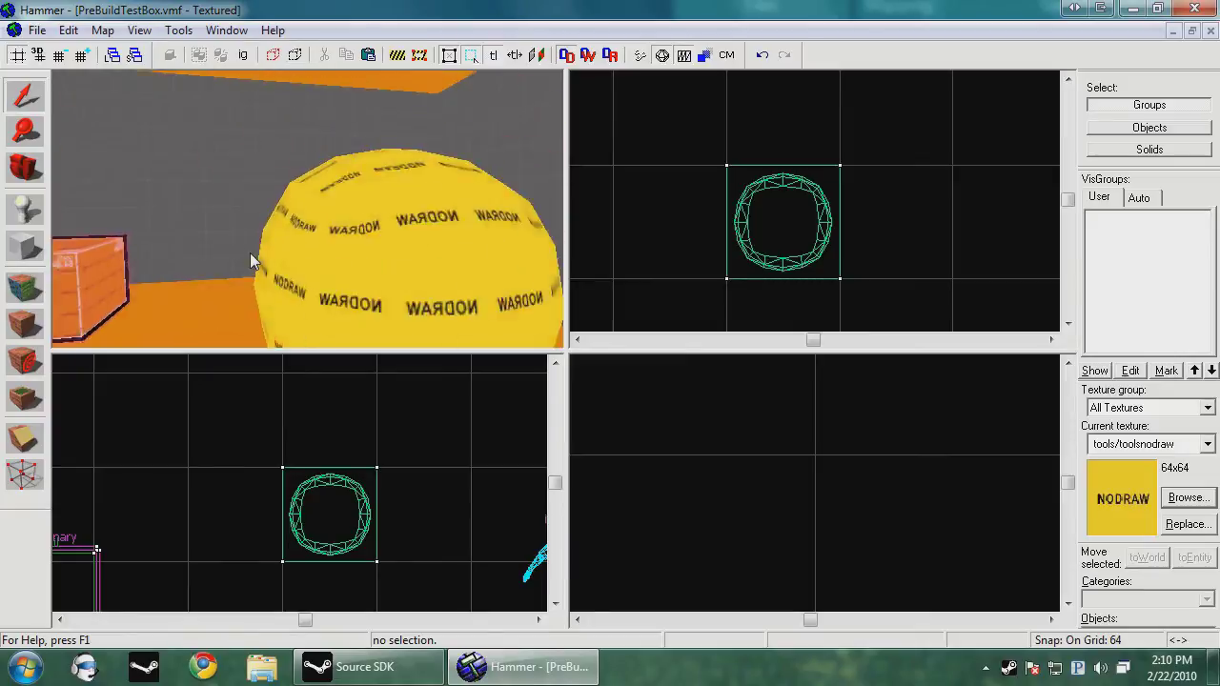
Step: Select the nodraw displacement sphere and bring it into view in both the camera and side views
{"action": "key", "text": "s"}
{"action": "key", "text": "z"}
{"action": "key", "text": "d"}
{"action": "left_click", "coordinate": [294, 235]}
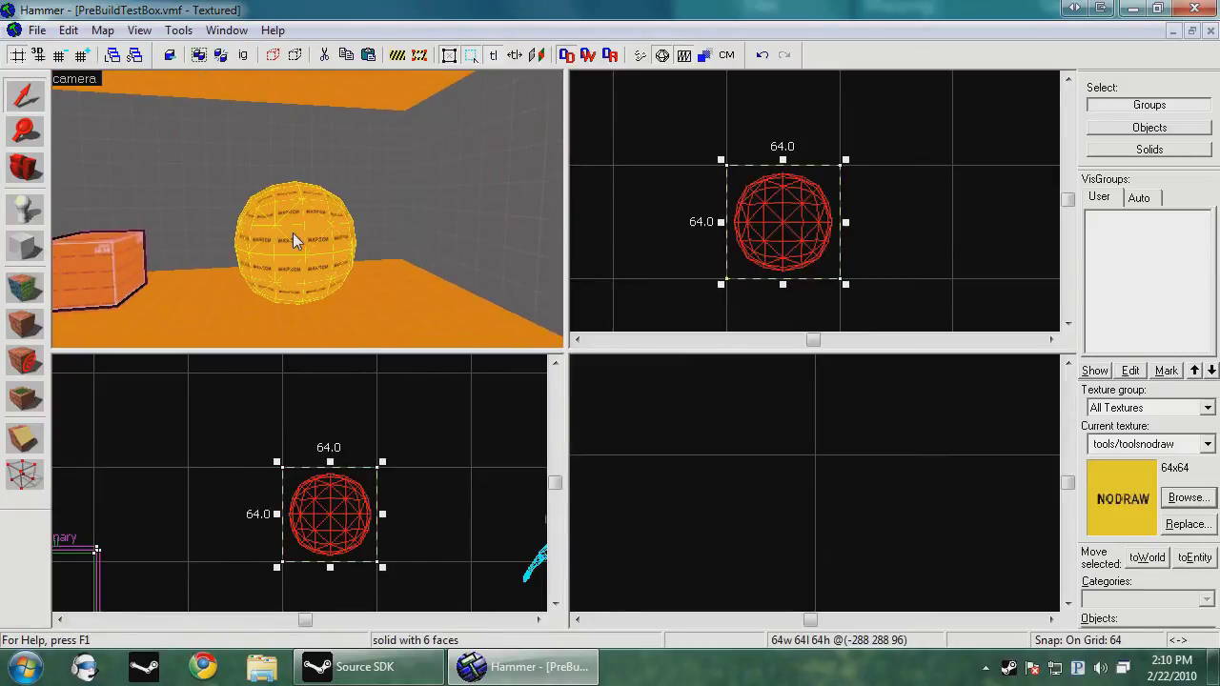
{"action": "scroll", "coordinate": [777, 401], "scroll_direction": "down", "scroll_amount": 3}
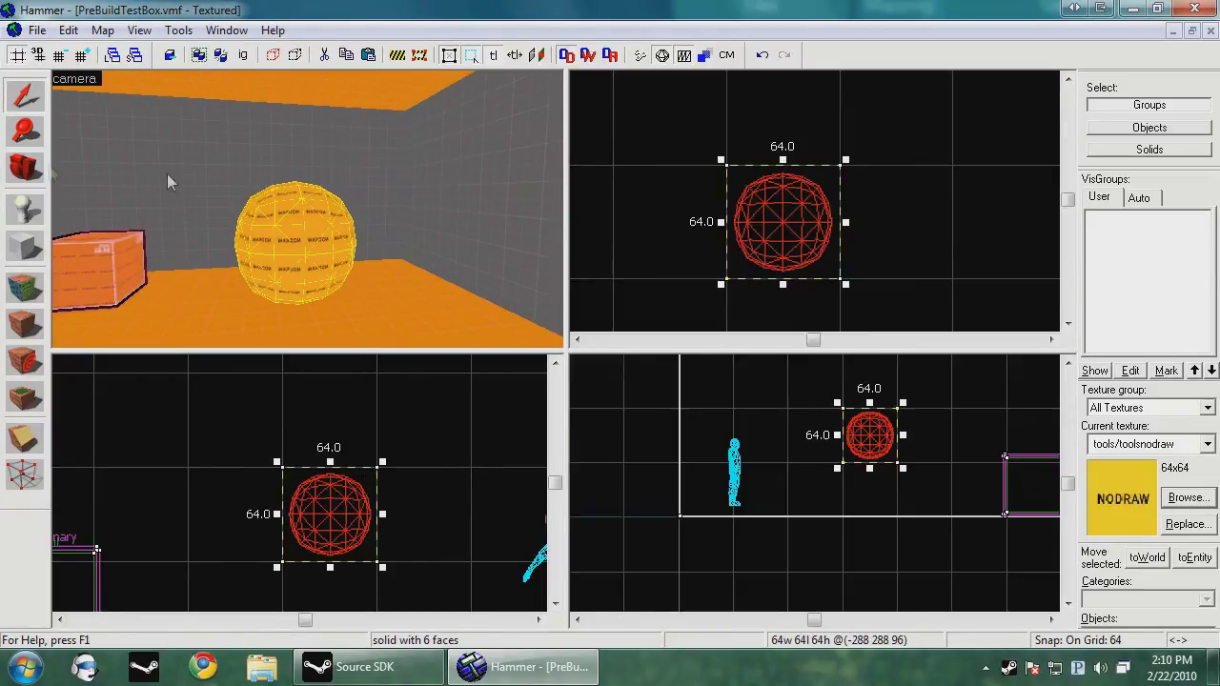
{"action": "left_click", "coordinate": [25, 285]}
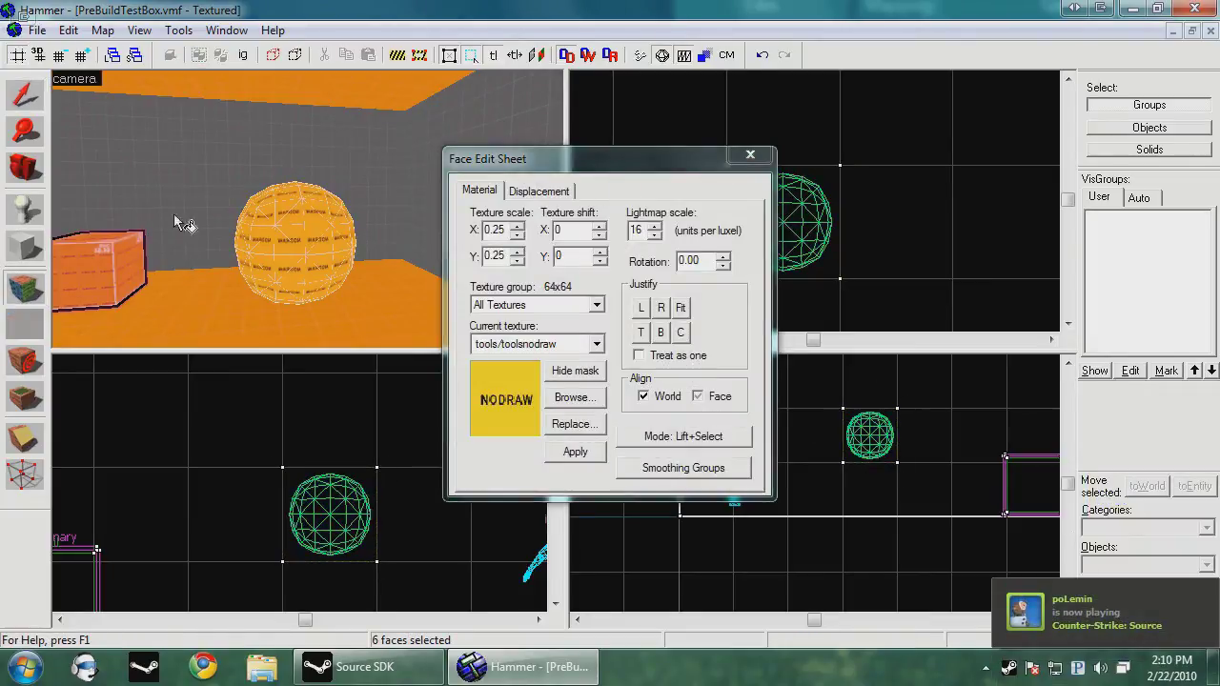
{"action": "left_click", "coordinate": [751, 157]}
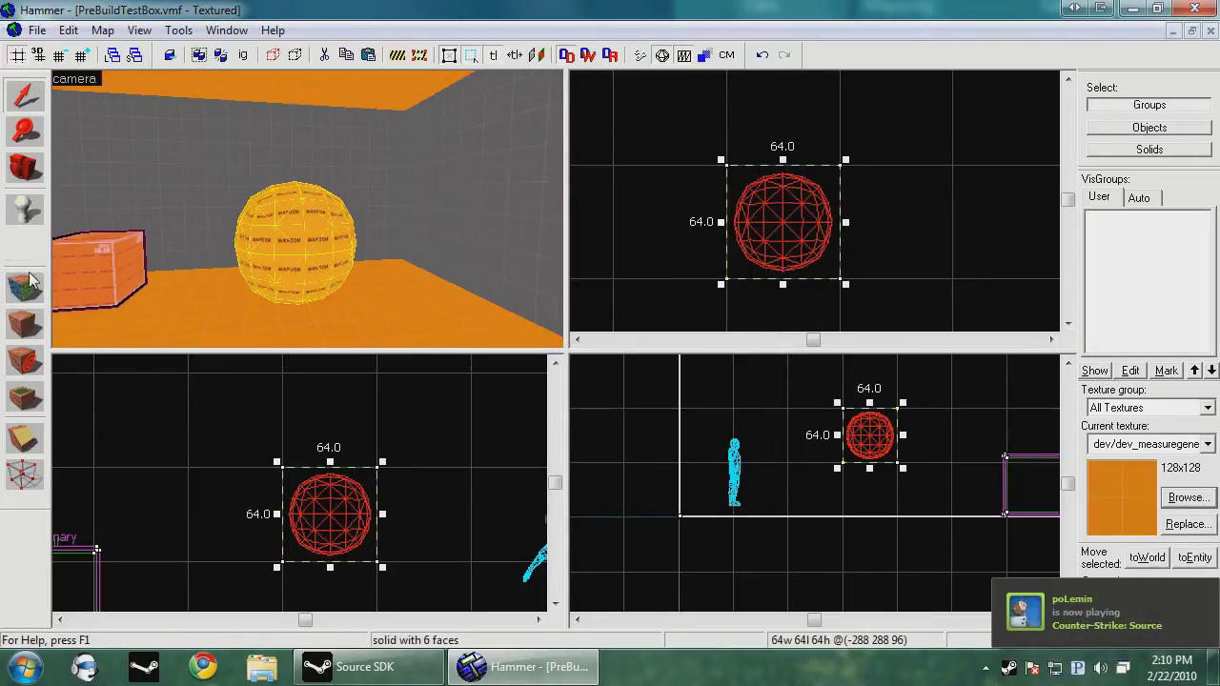
Step: Find the grey dev measure texture with the texture filter "dev" and apply it to the displacement sphere
{"action": "left_click", "coordinate": [1191, 500]}
{"action": "type", "text": "dev"}
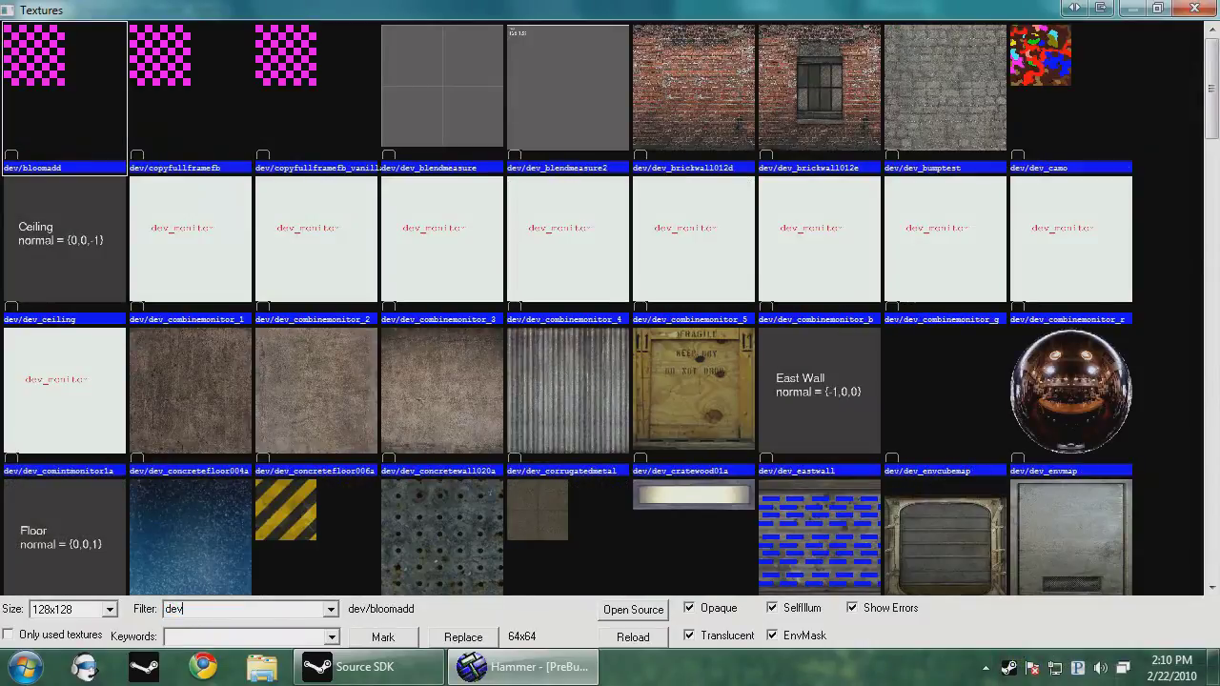
{"action": "left_click_drag", "start_coordinate": [1215, 63], "coordinate": [1214, 182]}
{"action": "double_click", "coordinate": [815, 363]}
{"action": "double_click", "coordinate": [815, 372]}
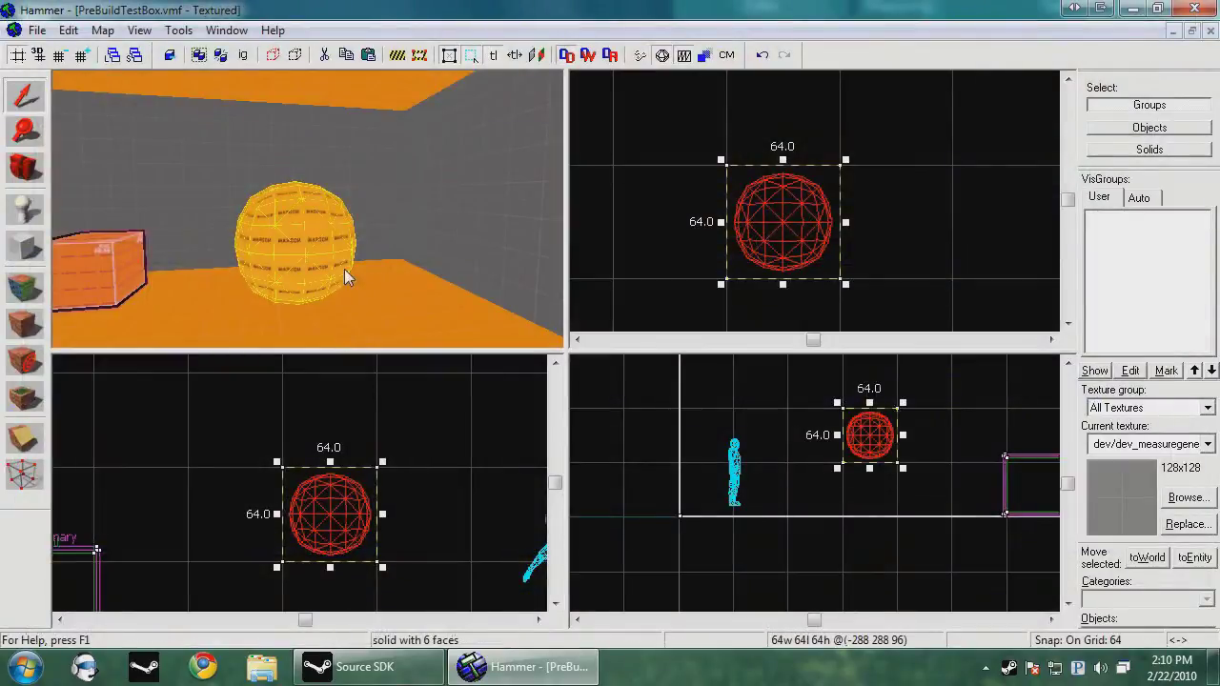
{"action": "left_click", "coordinate": [28, 321]}
{"action": "left_click", "coordinate": [615, 249]}
{"action": "key", "text": "z"}
{"action": "key", "text": "a"}
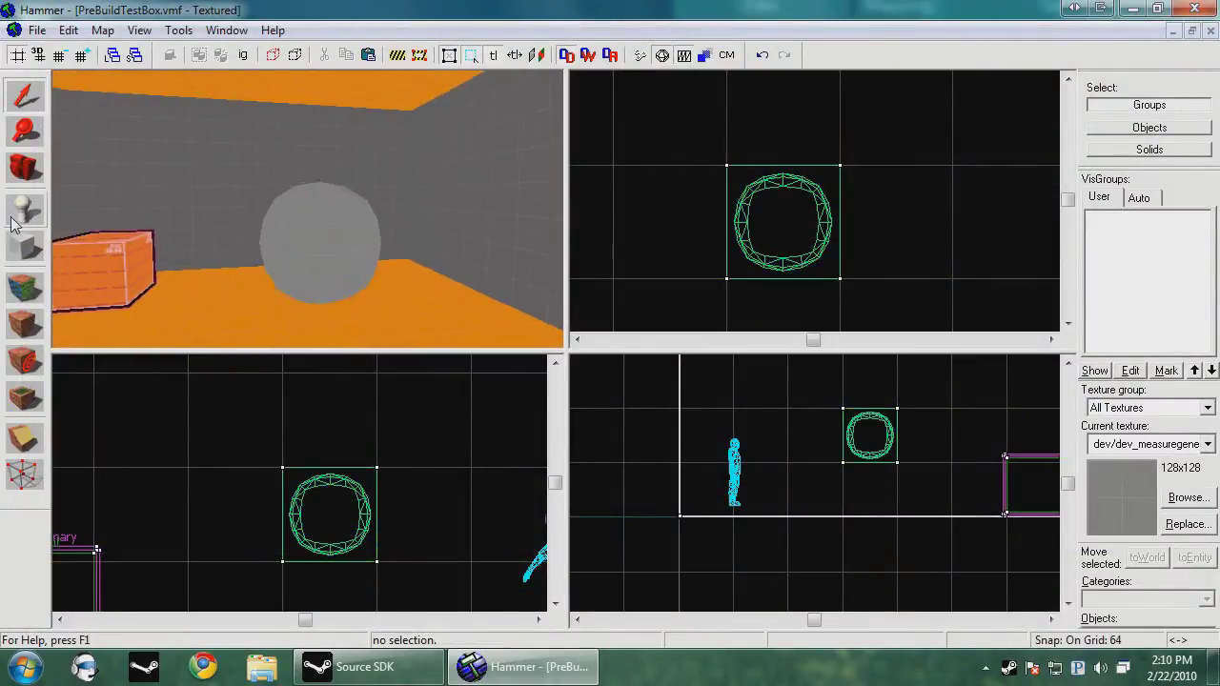
Step: Set the current texture to tools/toolsnodraw and create a 64 x 64 x 64 block enclosing the grey sphere
{"action": "key", "text": "w"}
{"action": "key", "text": "z"}
{"action": "left_click", "coordinate": [809, 239]}
{"action": "scroll", "coordinate": [741, 161], "scroll_direction": "up", "scroll_amount": 6}
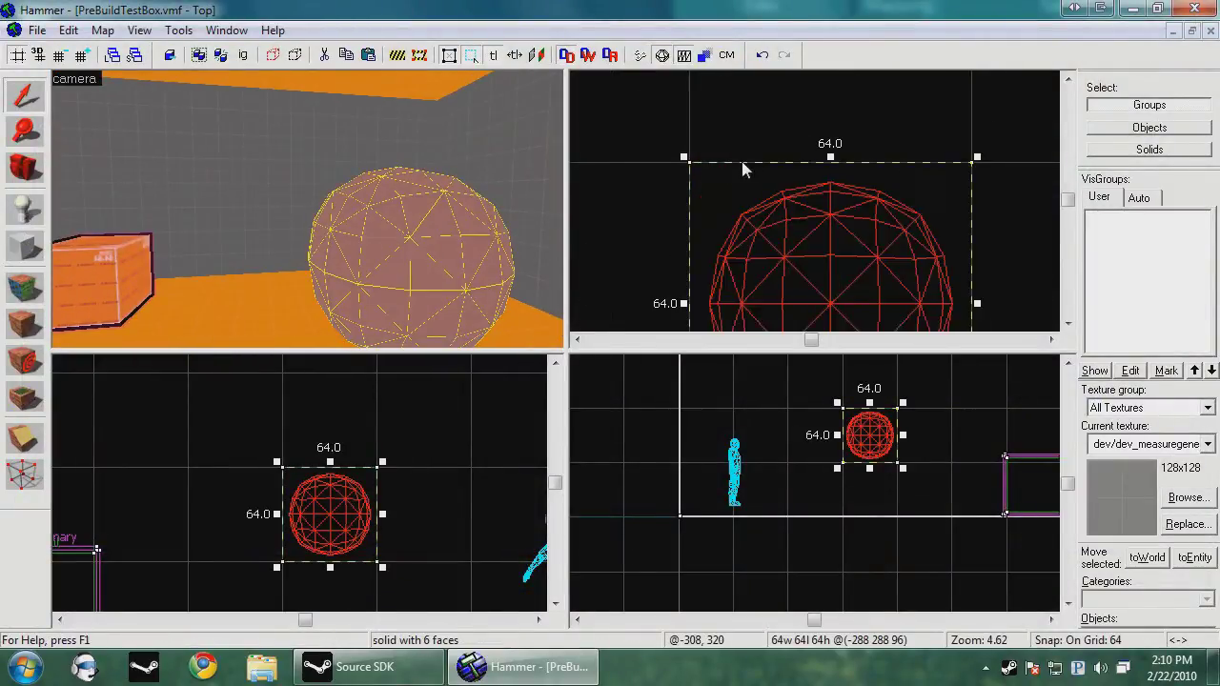
{"action": "left_click", "coordinate": [681, 199]}
{"action": "left_click", "coordinate": [1207, 444]}
{"action": "left_click", "coordinate": [1156, 190]}
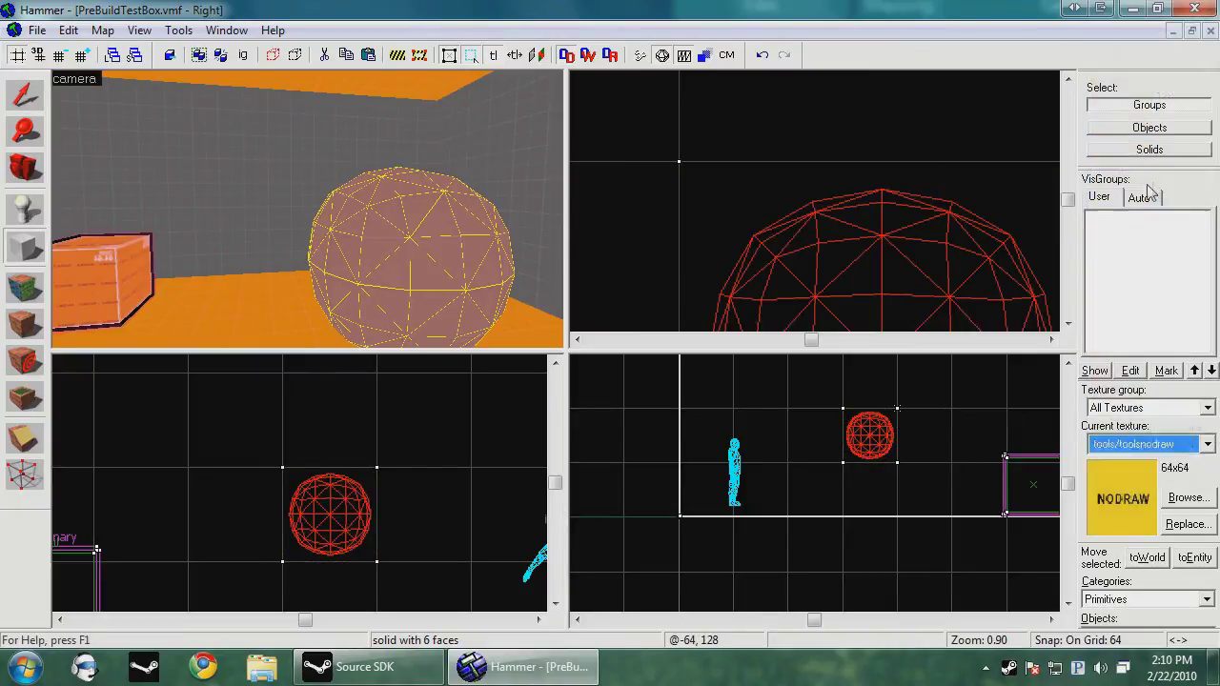
{"action": "scroll", "coordinate": [716, 200], "scroll_direction": "down", "scroll_amount": 3}
{"action": "left_click", "coordinate": [888, 279]}
{"action": "key", "text": "Return"}
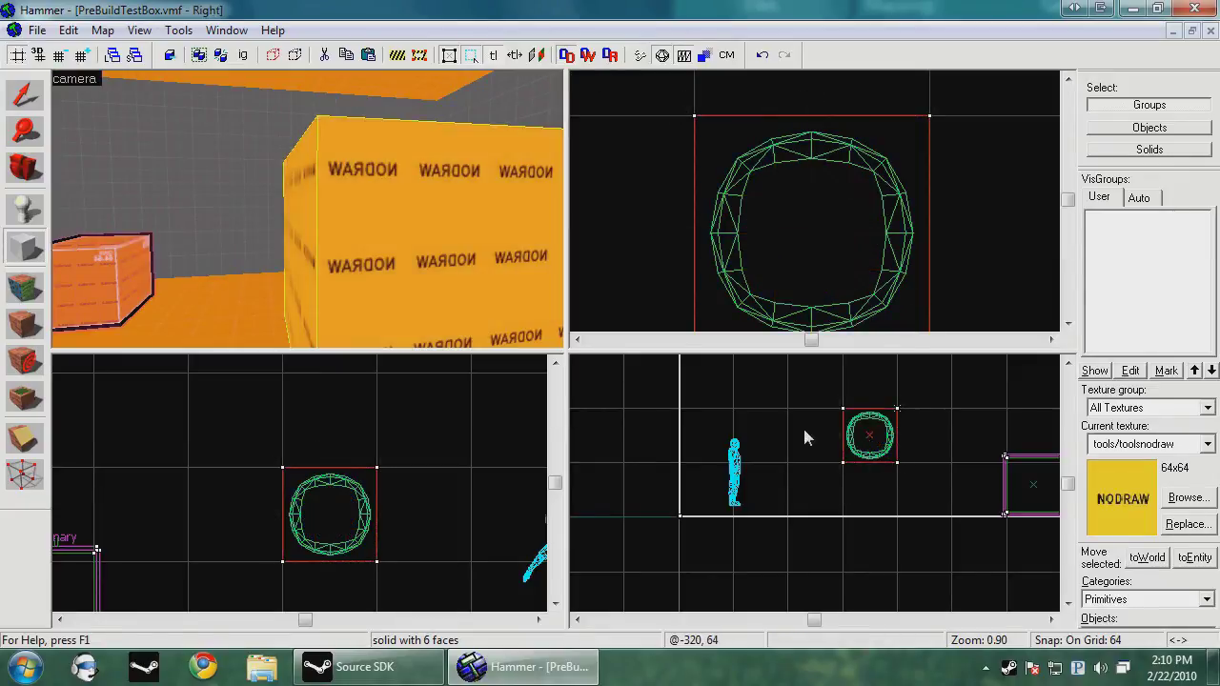
Step: Enlarge the nodraw cube off-grid from its corner to 74 x 70 units in the top view
{"action": "left_click", "coordinate": [25, 97]}
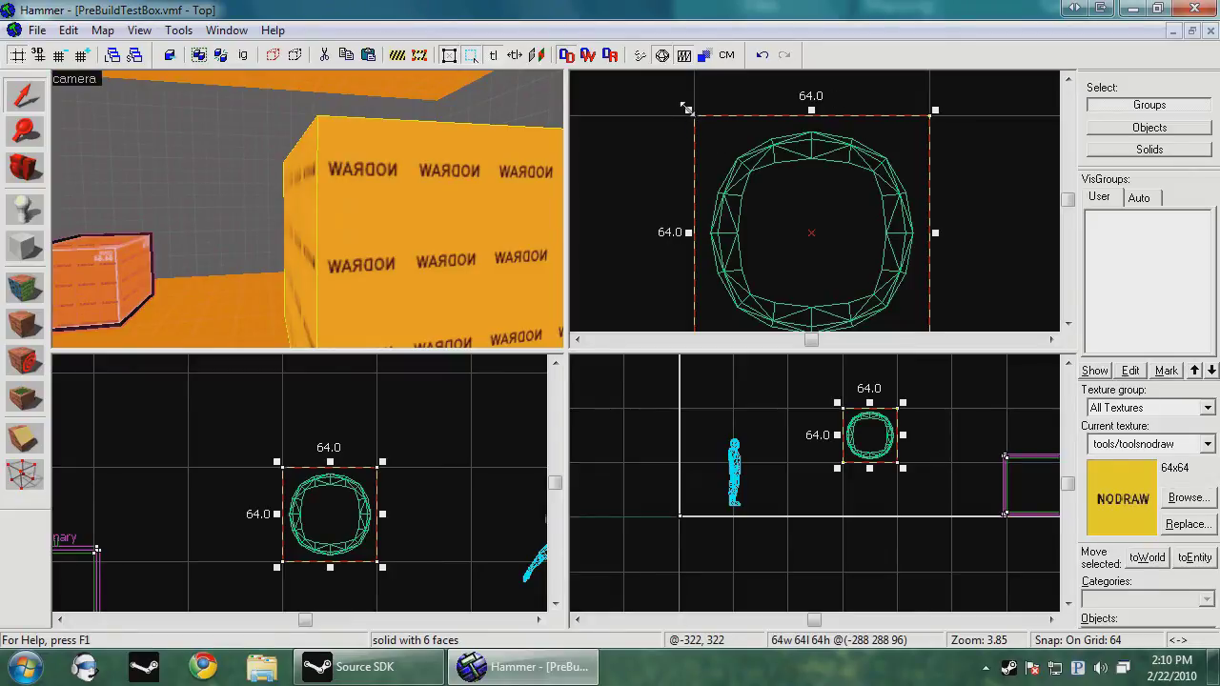
{"action": "scroll", "coordinate": [693, 118], "scroll_direction": "up", "scroll_amount": 3}
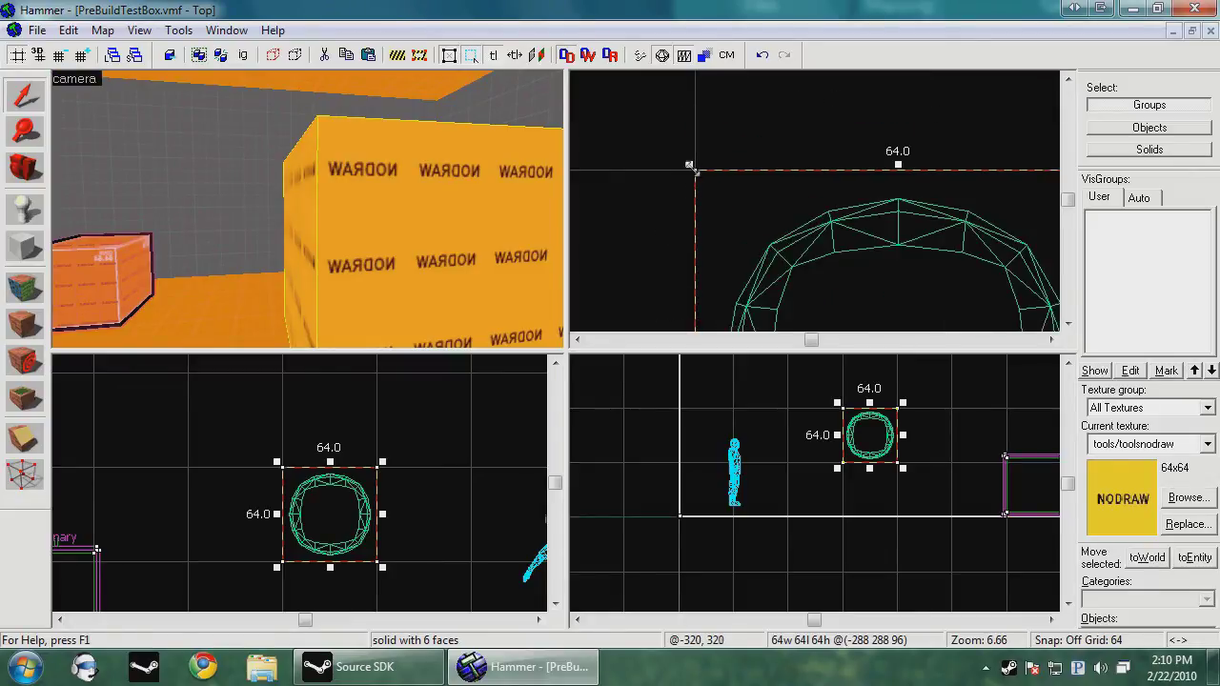
{"action": "left_click_drag", "start_coordinate": [691, 163], "coordinate": [639, 124]}
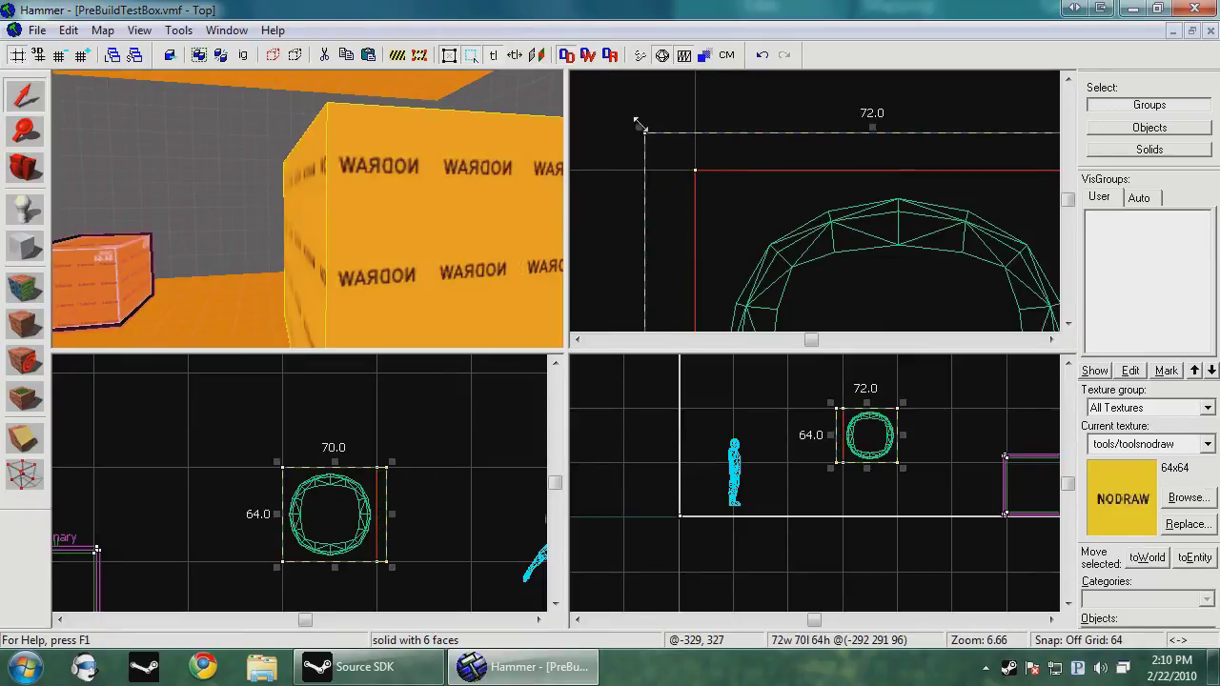
{"action": "scroll", "coordinate": [640, 124], "scroll_direction": "down", "scroll_amount": 5}
{"action": "scroll", "coordinate": [640, 226], "scroll_direction": "up", "scroll_amount": 1}
{"action": "left_click_drag", "start_coordinate": [636, 216], "coordinate": [631, 214]}
{"action": "scroll", "coordinate": [633, 213], "scroll_direction": "down", "scroll_amount": 2}
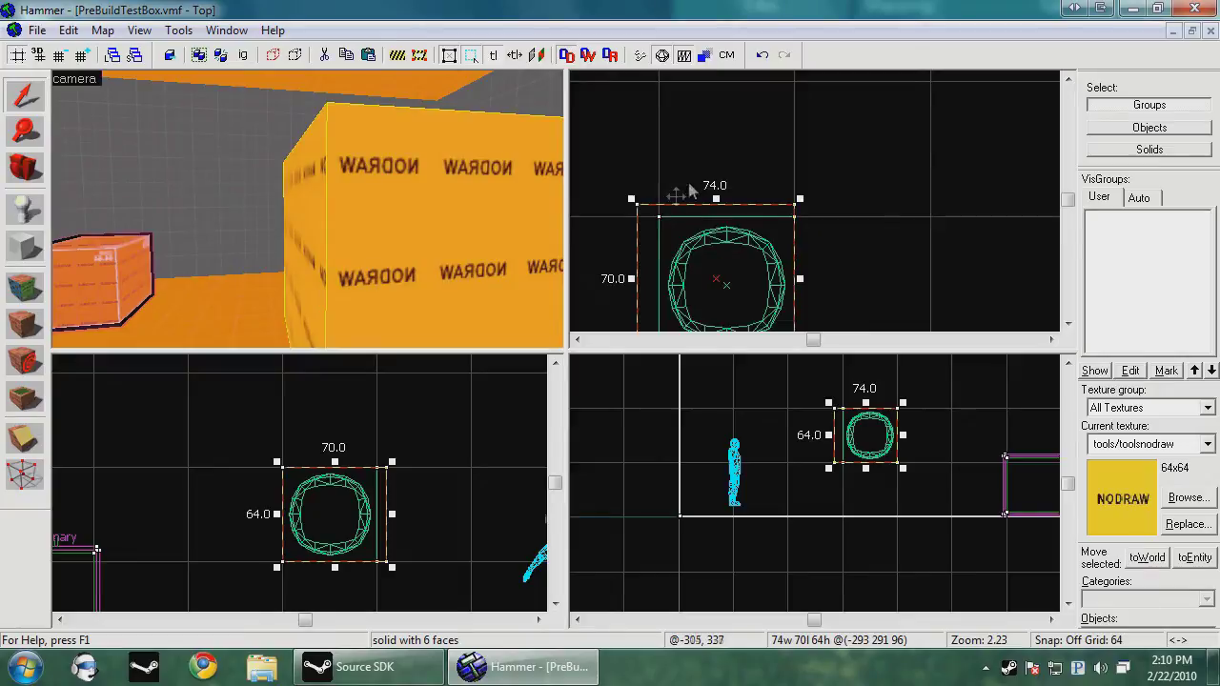
Step: Resize the nodraw cube to 72 x 72 x 72 units so it surrounds the grey sphere with a small margin
{"action": "scroll", "coordinate": [679, 200], "scroll_direction": "up", "scroll_amount": 2}
{"action": "scroll", "coordinate": [753, 203], "scroll_direction": "down", "scroll_amount": 1}
{"action": "left_click_drag", "start_coordinate": [752, 201], "coordinate": [717, 198]}
{"action": "left_click", "coordinate": [647, 304]}
{"action": "left_click", "coordinate": [393, 233]}
{"action": "key", "text": "Down"}
{"action": "left_click_drag", "start_coordinate": [883, 242], "coordinate": [874, 240]}
{"action": "scroll", "coordinate": [865, 461], "scroll_direction": "up", "scroll_amount": 5}
{"action": "mouse_move", "coordinate": [863, 467]}
{"action": "left_mouse_down"}
{"action": "mouse_move", "coordinate": [861, 493]}
{"action": "mouse_move", "coordinate": [909, 438]}
{"action": "left_mouse_up"}
{"action": "scroll", "coordinate": [849, 417], "scroll_direction": "up", "scroll_amount": 5}
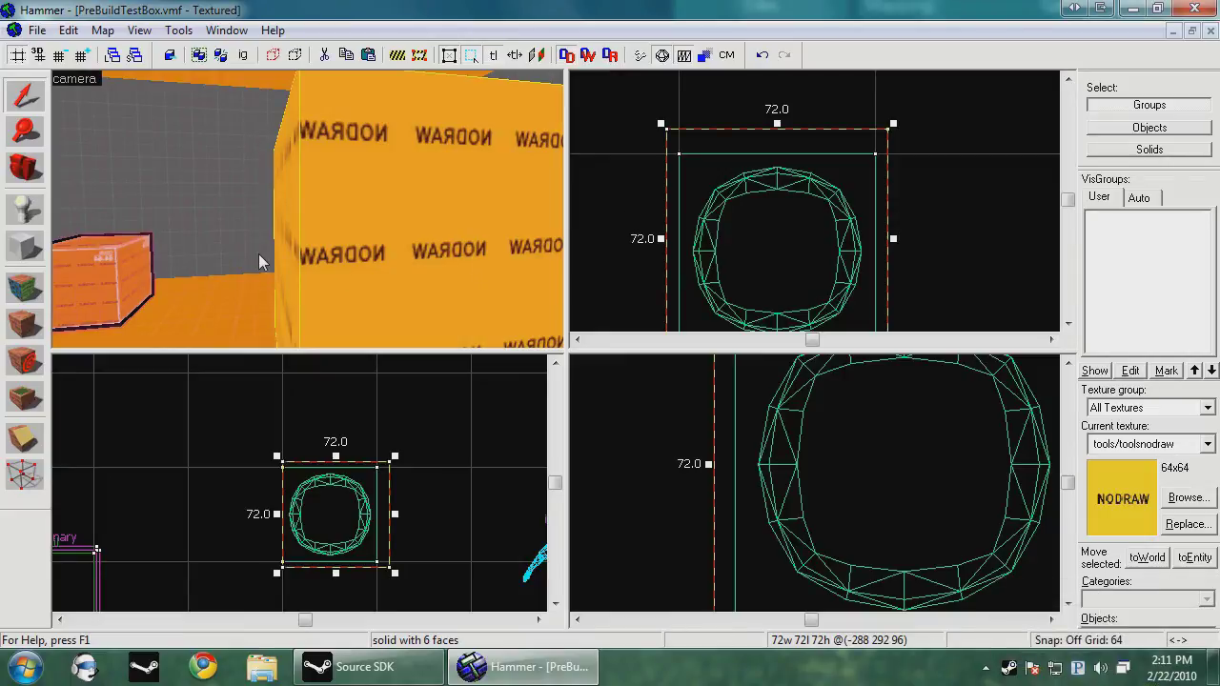
Step: Make the enlarged nodraw cube hollow and move the camera inside the shell
{"action": "key", "text": "ctrl+h"}
{"action": "left_click", "coordinate": [622, 360]}
{"action": "key", "text": "z"}
{"action": "key", "text": "w"}
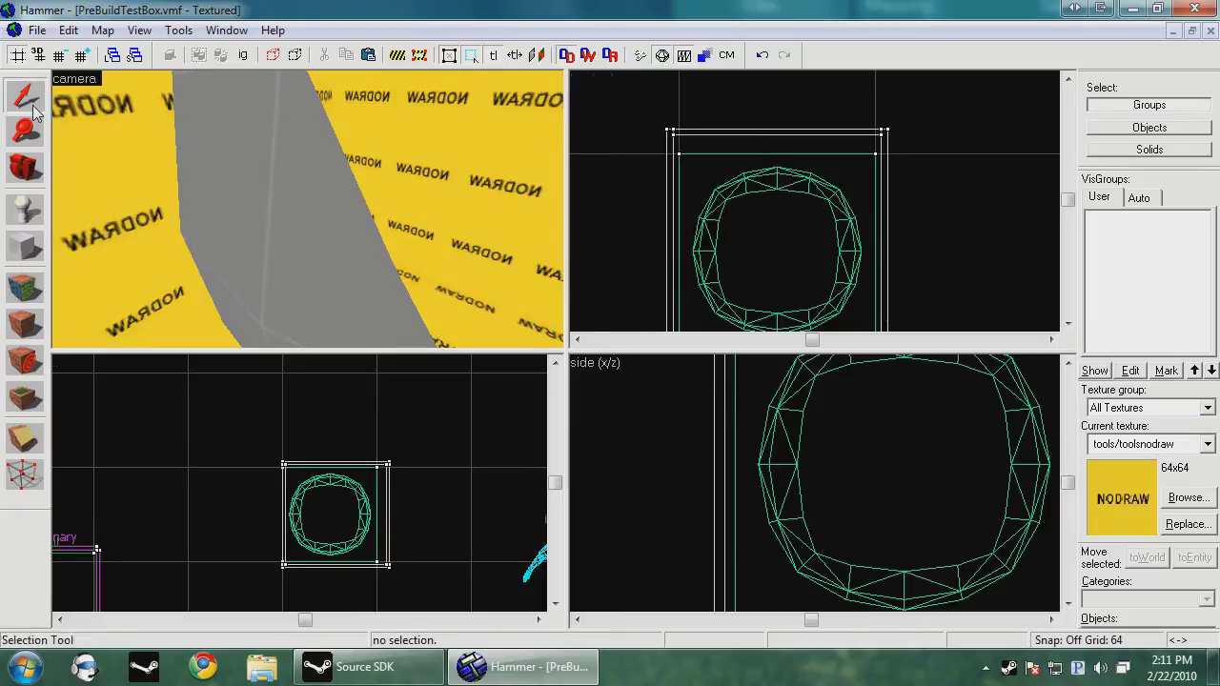
Step: Edit the vertices of one side wall of the hollow cube, pulling its ends in to the inner corners
{"action": "left_click", "coordinate": [86, 276]}
{"action": "left_click", "coordinate": [23, 470]}
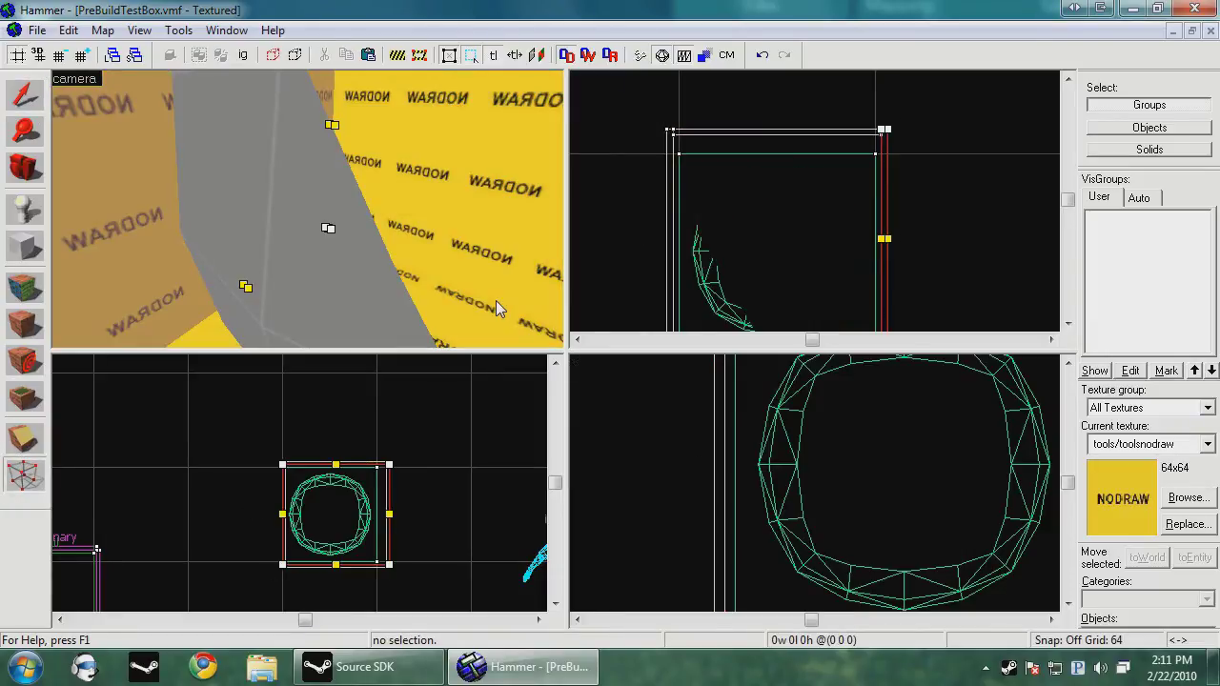
{"action": "scroll", "coordinate": [893, 116], "scroll_direction": "up", "scroll_amount": 5}
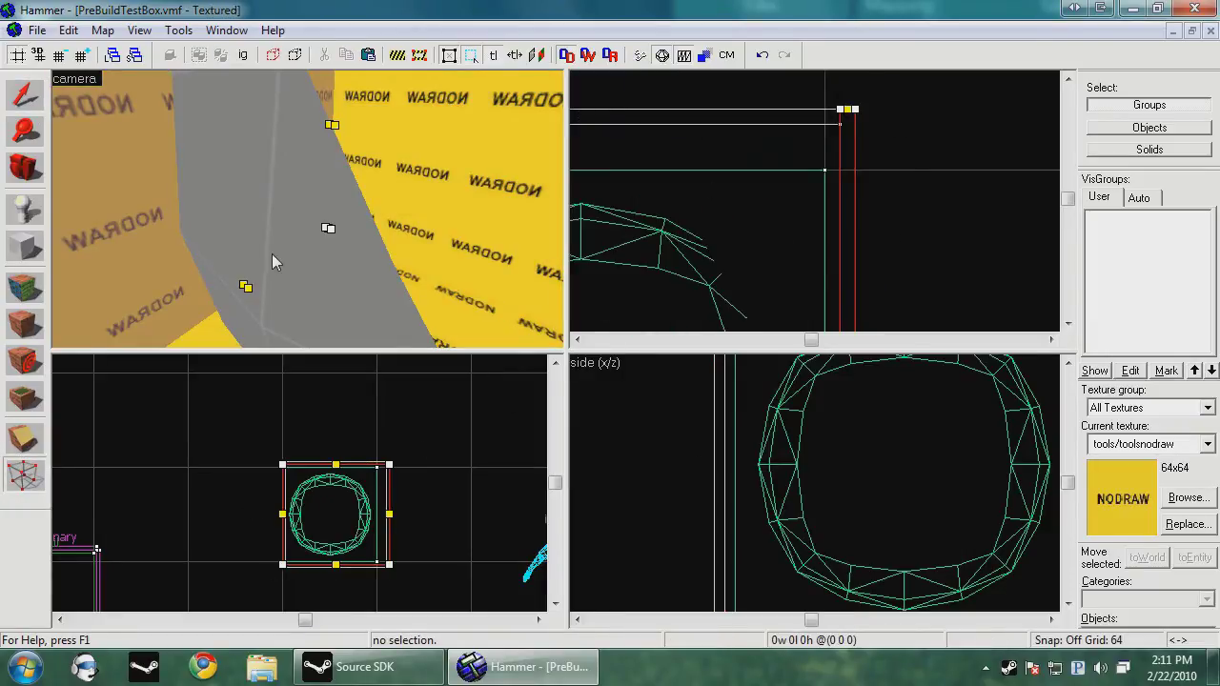
{"action": "key", "text": "s"}
{"action": "key", "text": "d"}
{"action": "scroll", "coordinate": [394, 517], "scroll_direction": "up", "scroll_amount": 8}
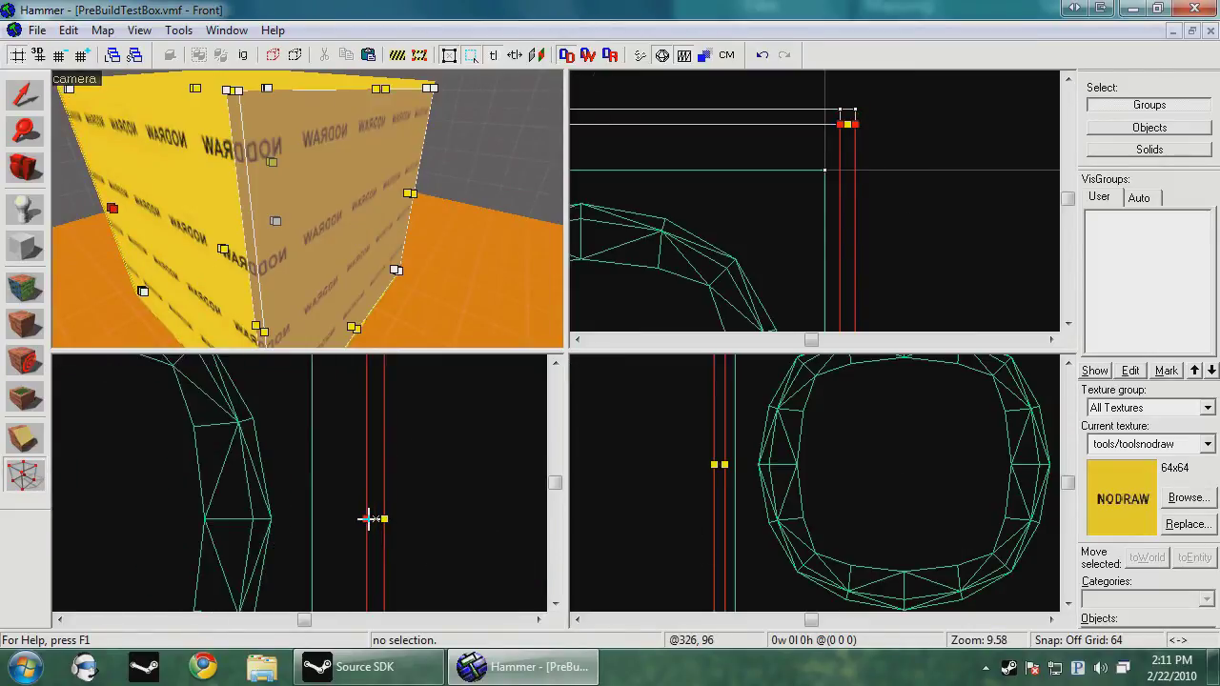
{"action": "scroll", "coordinate": [372, 518], "scroll_direction": "down", "scroll_amount": 3}
{"action": "scroll", "coordinate": [375, 520], "scroll_direction": "down", "scroll_amount": 1}
{"action": "scroll", "coordinate": [186, 473], "scroll_direction": "up", "scroll_amount": 6}
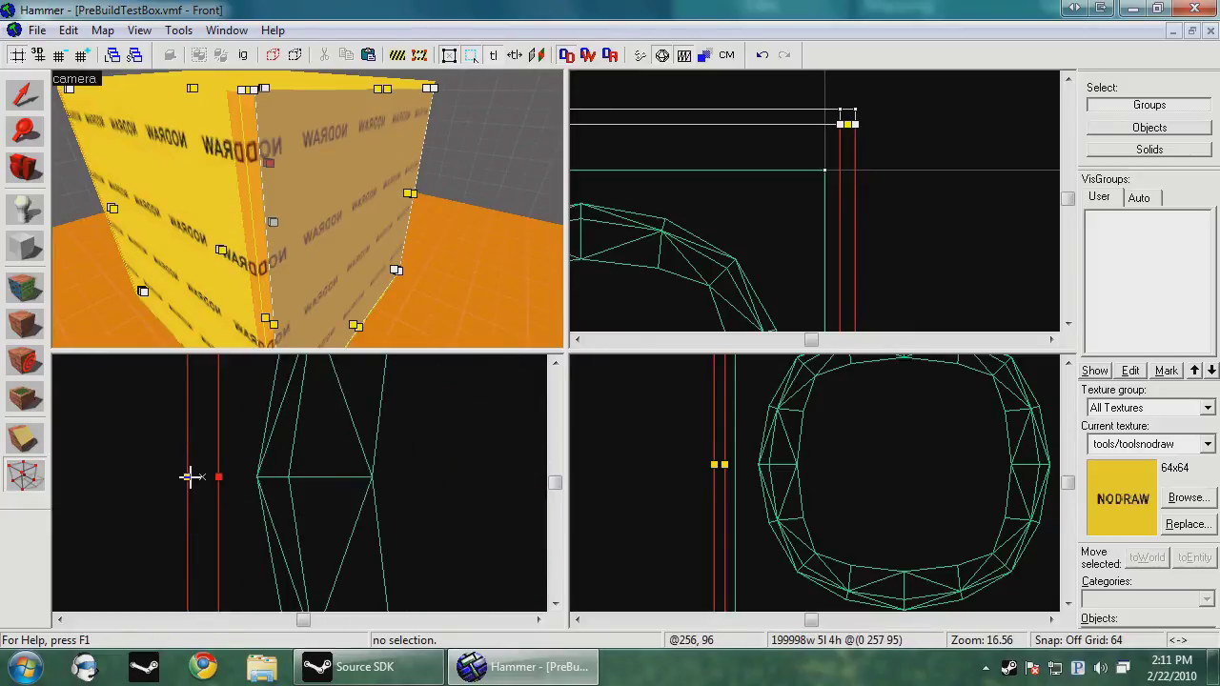
Step: Pull the end vertices of the adjoining wall in to the shell's inner corners in the top view
{"action": "left_click", "coordinate": [290, 83]}
{"action": "key", "text": "z"}
{"action": "key", "text": "w"}
{"action": "key", "text": "z"}
{"action": "left_click", "coordinate": [288, 274]}
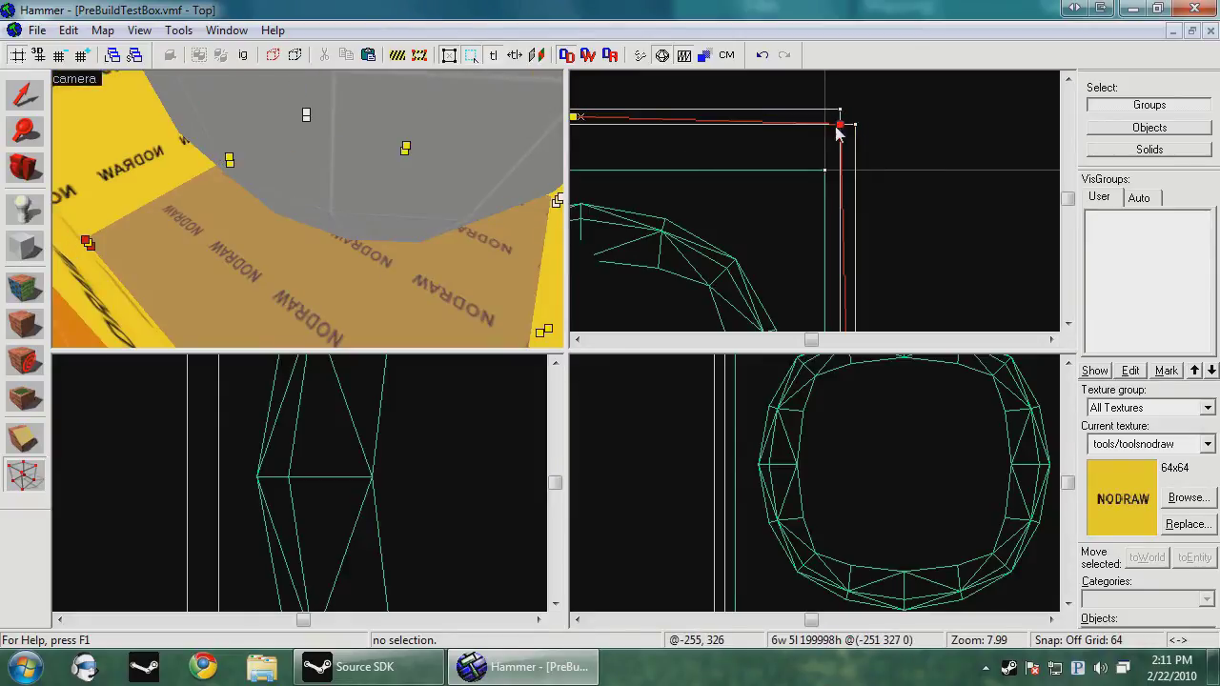
{"action": "scroll", "coordinate": [836, 126], "scroll_direction": "down", "scroll_amount": 4}
{"action": "scroll", "coordinate": [696, 120], "scroll_direction": "up", "scroll_amount": 5}
{"action": "left_click_drag", "start_coordinate": [698, 101], "coordinate": [824, 239]}
{"action": "scroll", "coordinate": [732, 140], "scroll_direction": "down", "scroll_amount": 8}
{"action": "scroll", "coordinate": [714, 275], "scroll_direction": "up", "scroll_amount": 8}
{"action": "left_click_drag", "start_coordinate": [780, 189], "coordinate": [783, 183]}
{"action": "scroll", "coordinate": [784, 191], "scroll_direction": "down", "scroll_amount": 8}
{"action": "scroll", "coordinate": [888, 186], "scroll_direction": "up", "scroll_amount": 8}
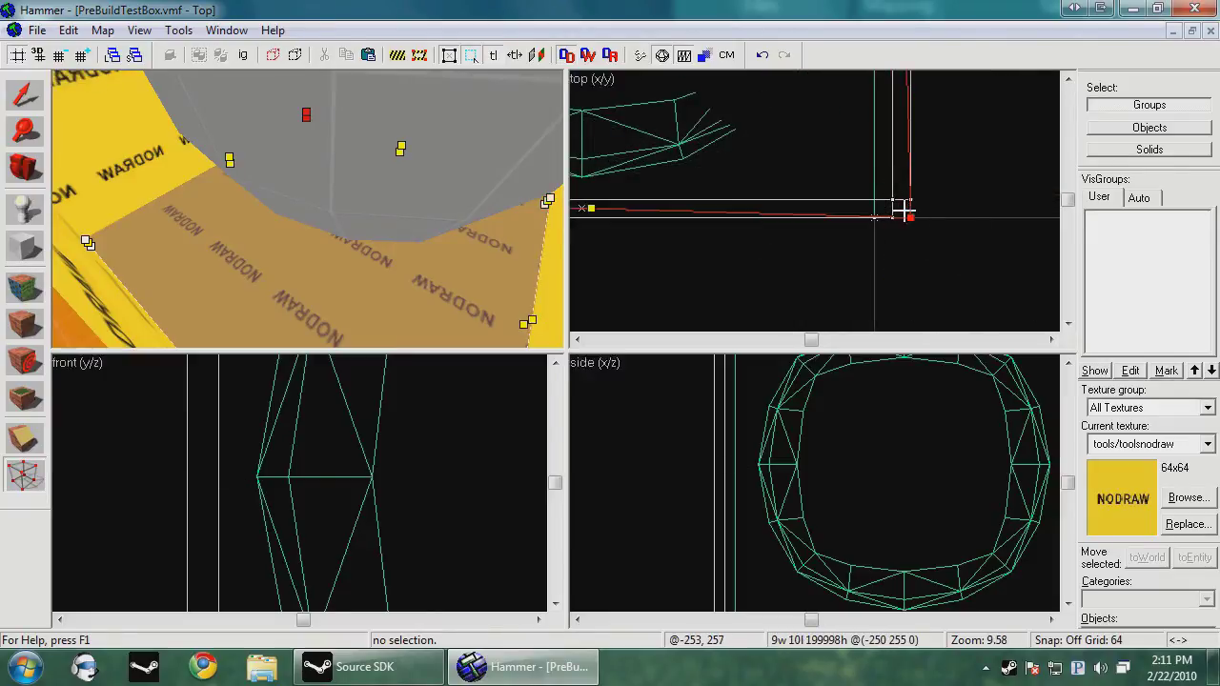
Step: Check the wall vertices in the front and side views, then leave vertex editing and clear the selection
{"action": "left_click", "coordinate": [98, 181]}
{"action": "scroll", "coordinate": [261, 450], "scroll_direction": "down", "scroll_amount": 10}
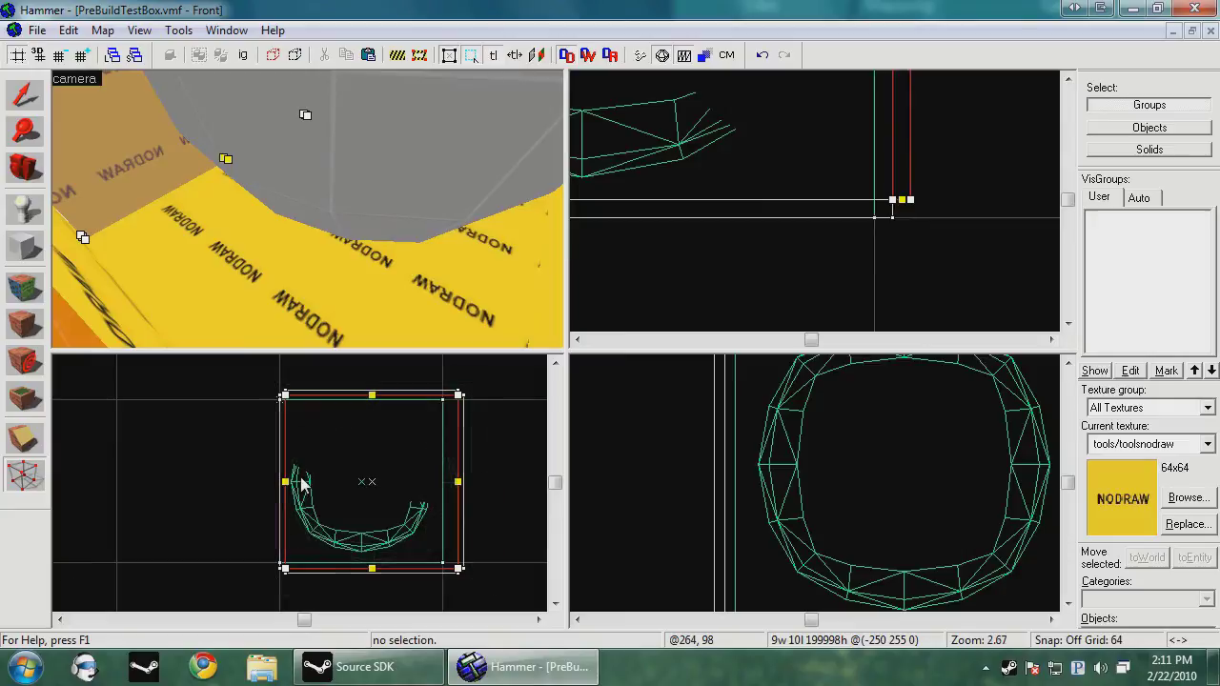
{"action": "scroll", "coordinate": [463, 571], "scroll_direction": "up", "scroll_amount": 4}
{"action": "scroll", "coordinate": [846, 496], "scroll_direction": "down", "scroll_amount": 3}
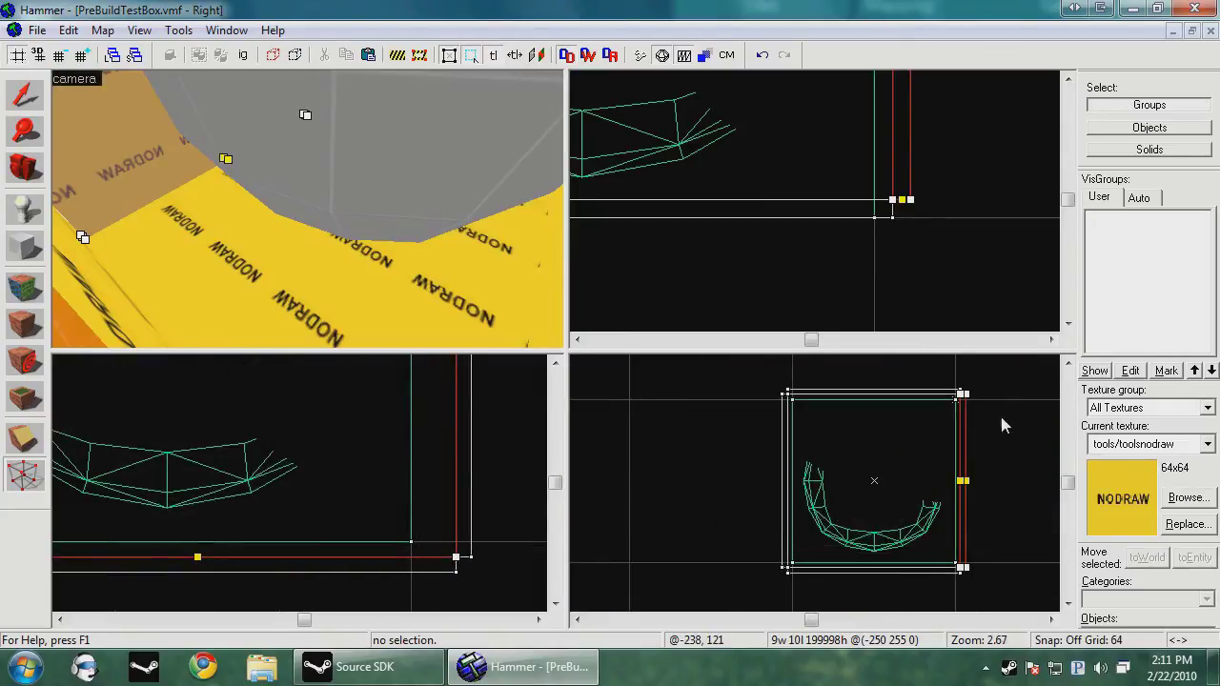
{"action": "left_click", "coordinate": [26, 84]}
{"action": "scroll", "coordinate": [820, 500], "scroll_direction": "down", "scroll_amount": 1}
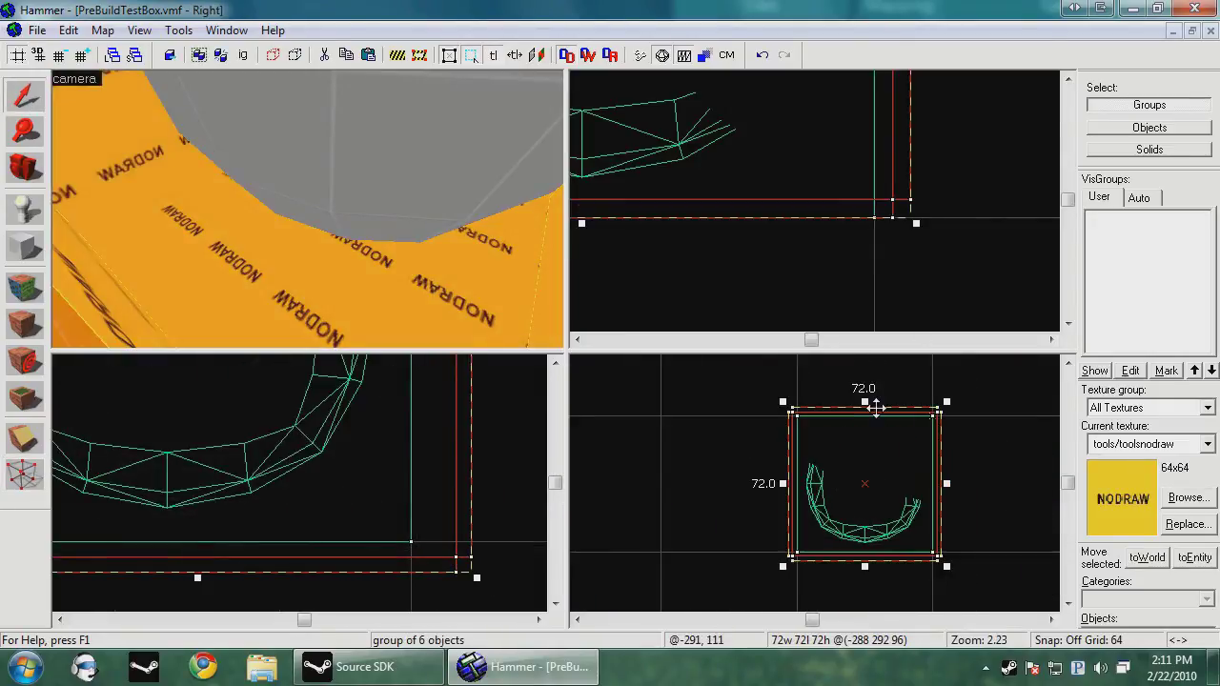
{"action": "scroll", "coordinate": [945, 228], "scroll_direction": "down", "scroll_amount": 10}
{"action": "key", "text": "Escape"}
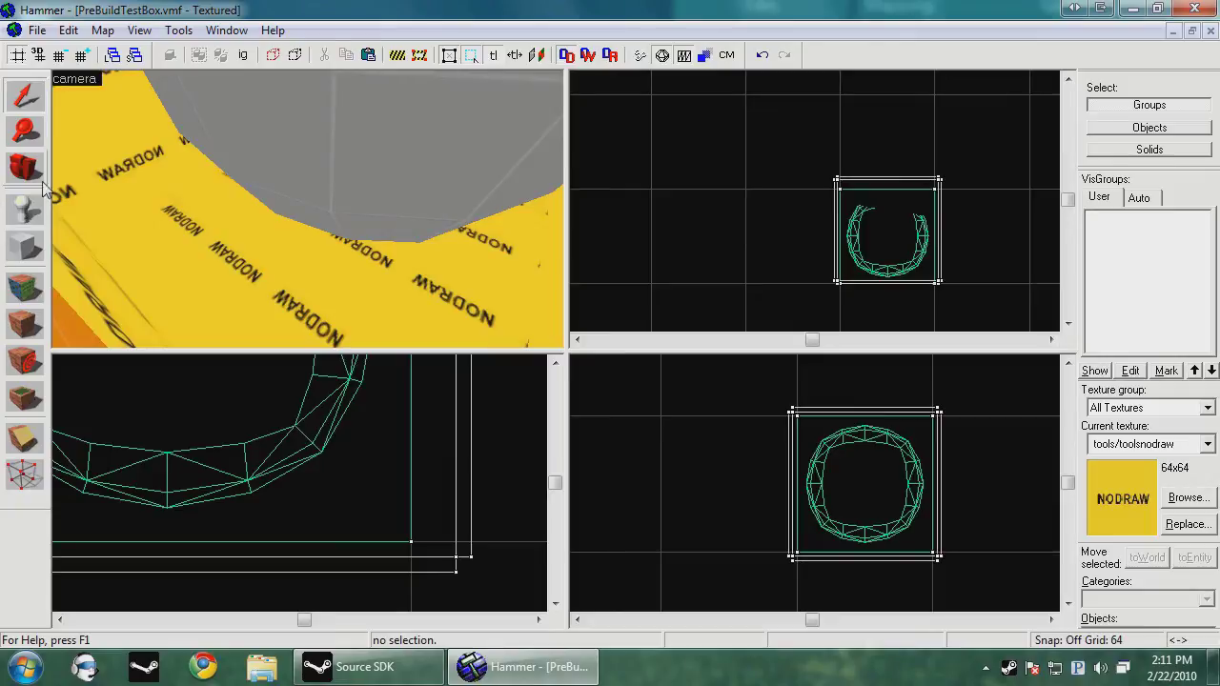
Step: Open the Face Edit Sheet and select all six inner faces of the hollow nodraw cube
{"action": "key", "text": "shift+a"}
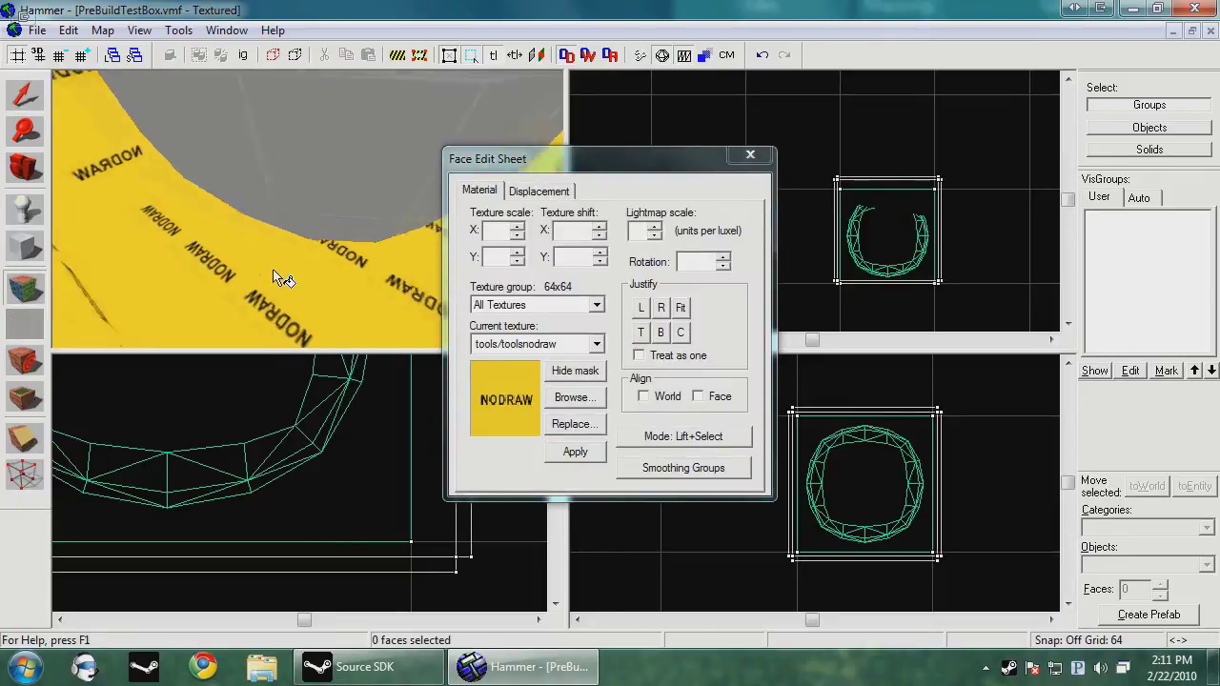
{"action": "left_click", "coordinate": [296, 288]}
{"action": "left_click", "coordinate": [294, 141], "text": "ctrl"}
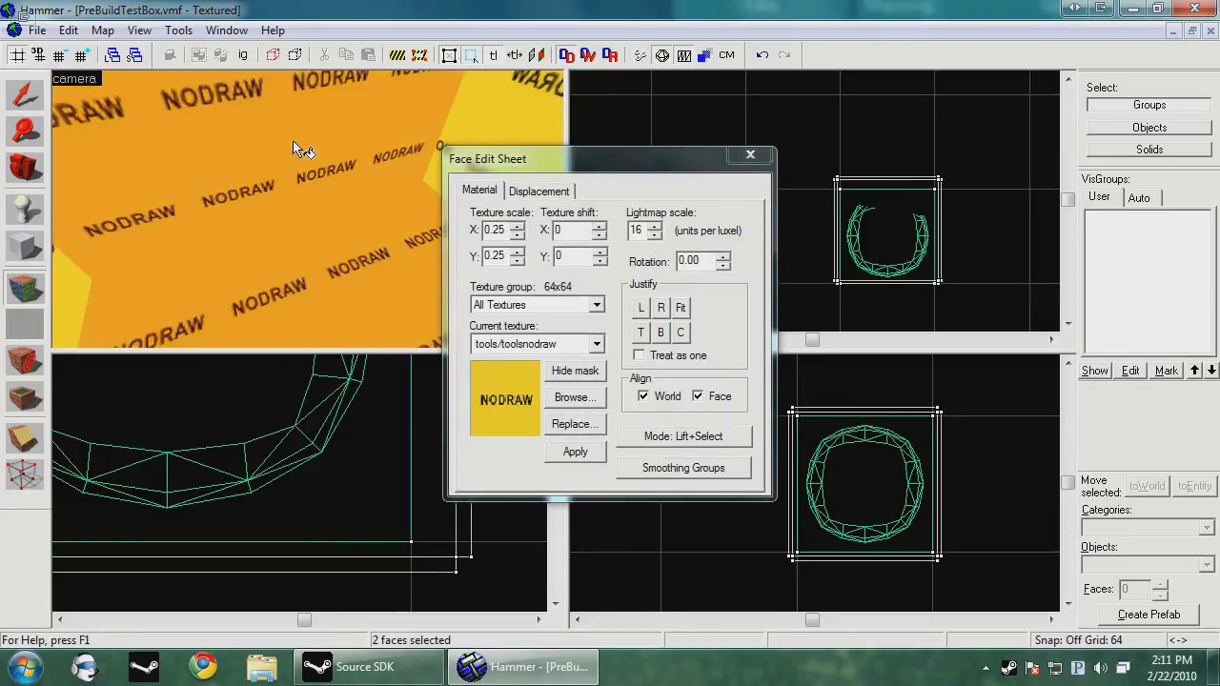
{"action": "key", "text": "Right"}
{"action": "left_click", "coordinate": [292, 125], "text": "ctrl"}
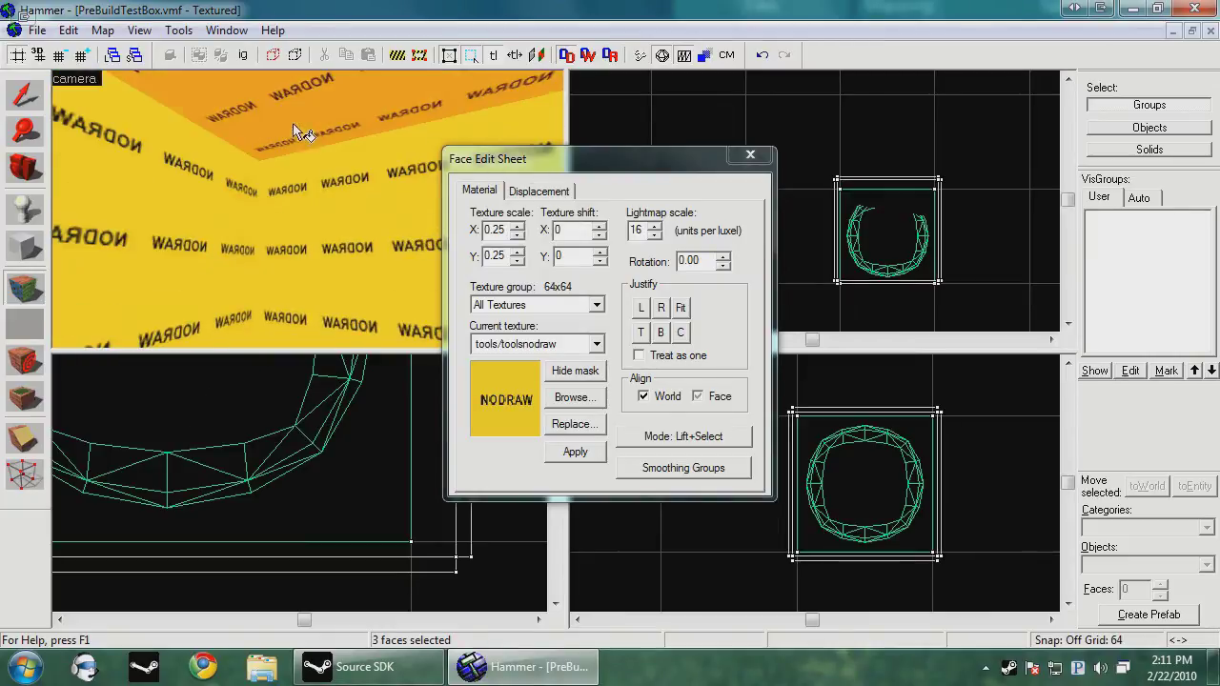
{"action": "left_click", "coordinate": [186, 222], "text": "ctrl"}
{"action": "left_click", "coordinate": [317, 221], "text": "ctrl"}
{"action": "key", "text": "Right"}
{"action": "left_click", "coordinate": [319, 226], "text": "ctrl"}
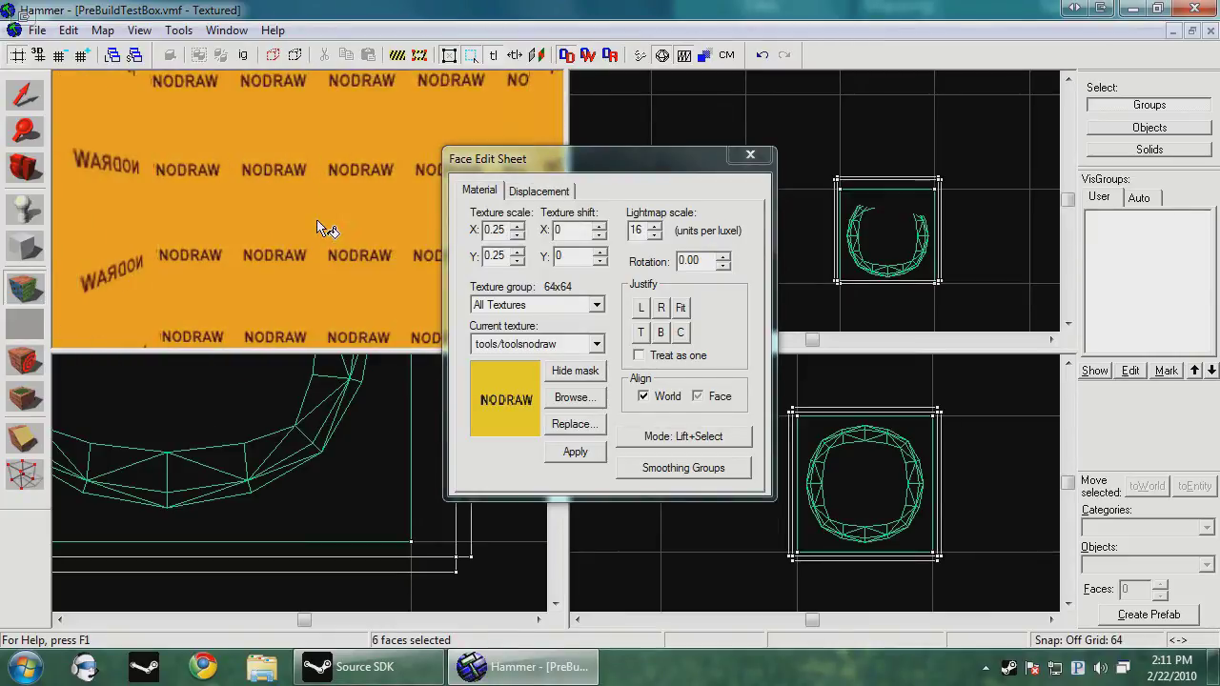
Step: Create displacements with power 2 on the six selected inner faces
{"action": "left_click", "coordinate": [541, 193]}
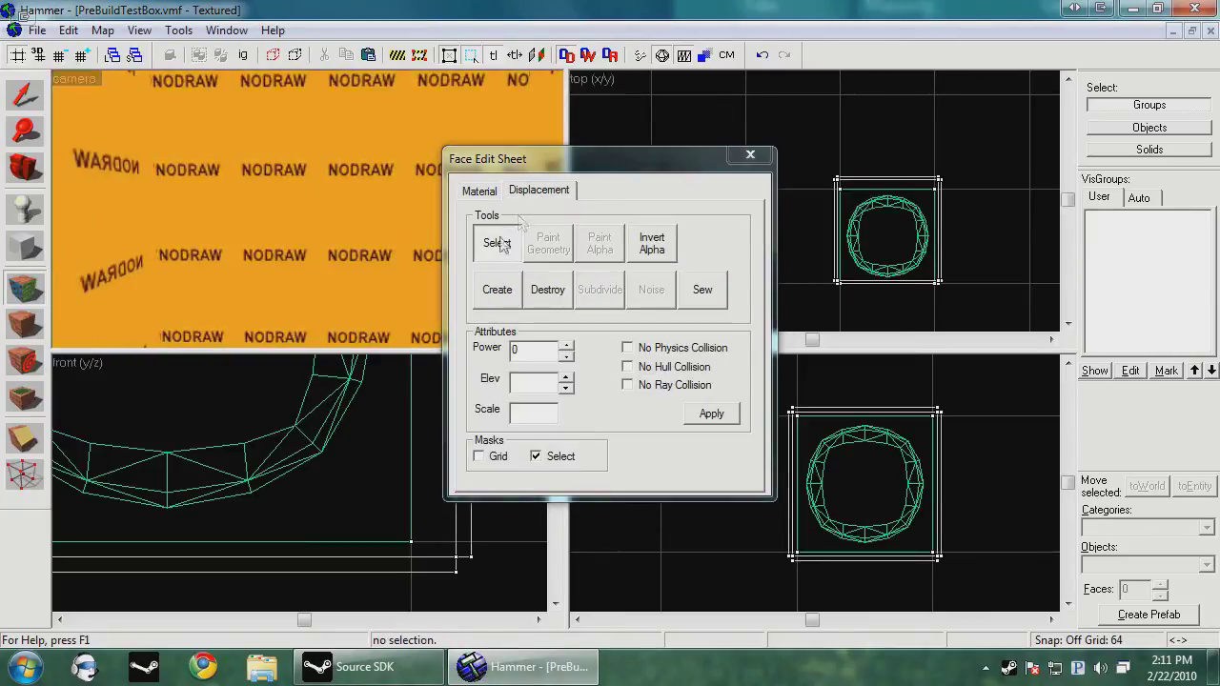
{"action": "left_click", "coordinate": [496, 291]}
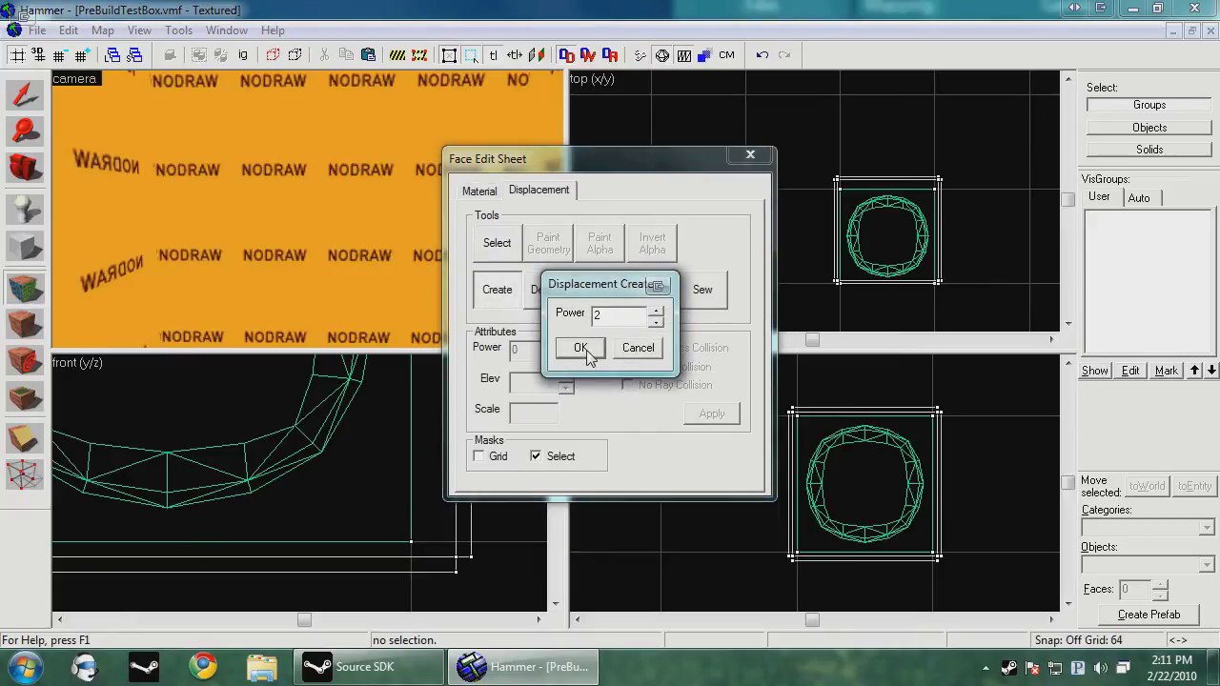
{"action": "left_click", "coordinate": [581, 349]}
Step: Subdivide the shell's inner displacements to round them into a sphere, viewing the shell from outside
{"action": "key", "text": "z"}
{"action": "key", "text": "s"}
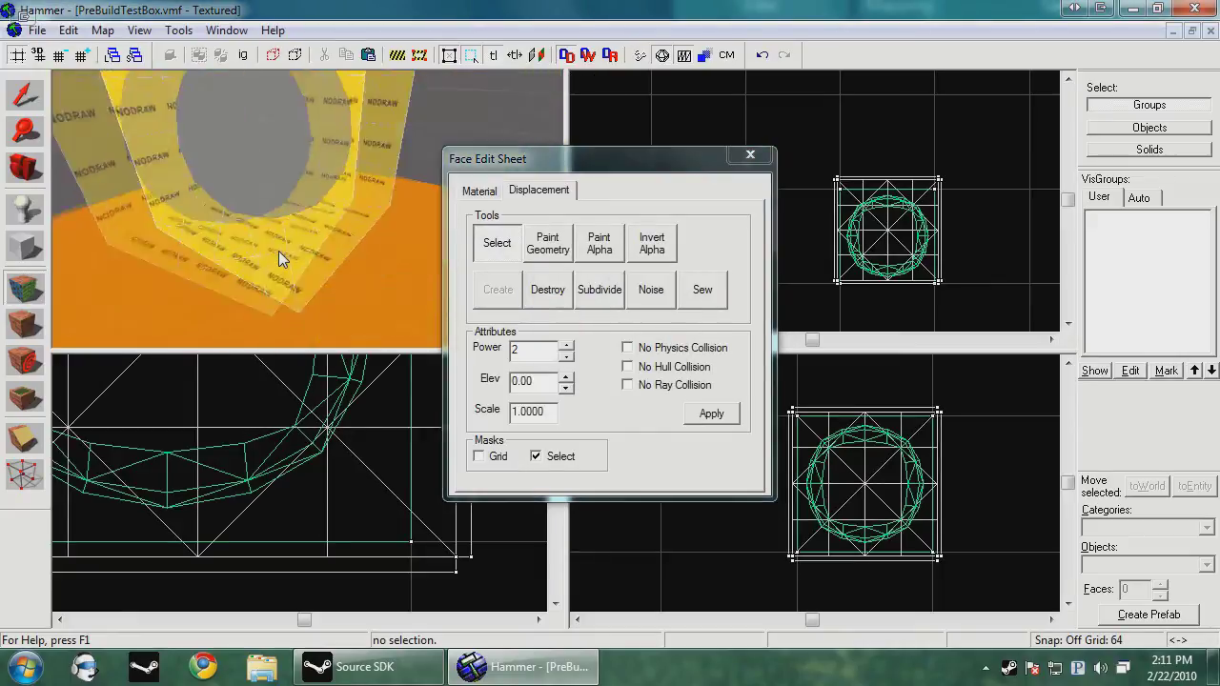
{"action": "key", "text": "w"}
{"action": "key", "text": "a"}
{"action": "key", "text": "s"}
{"action": "key", "text": "Left"}
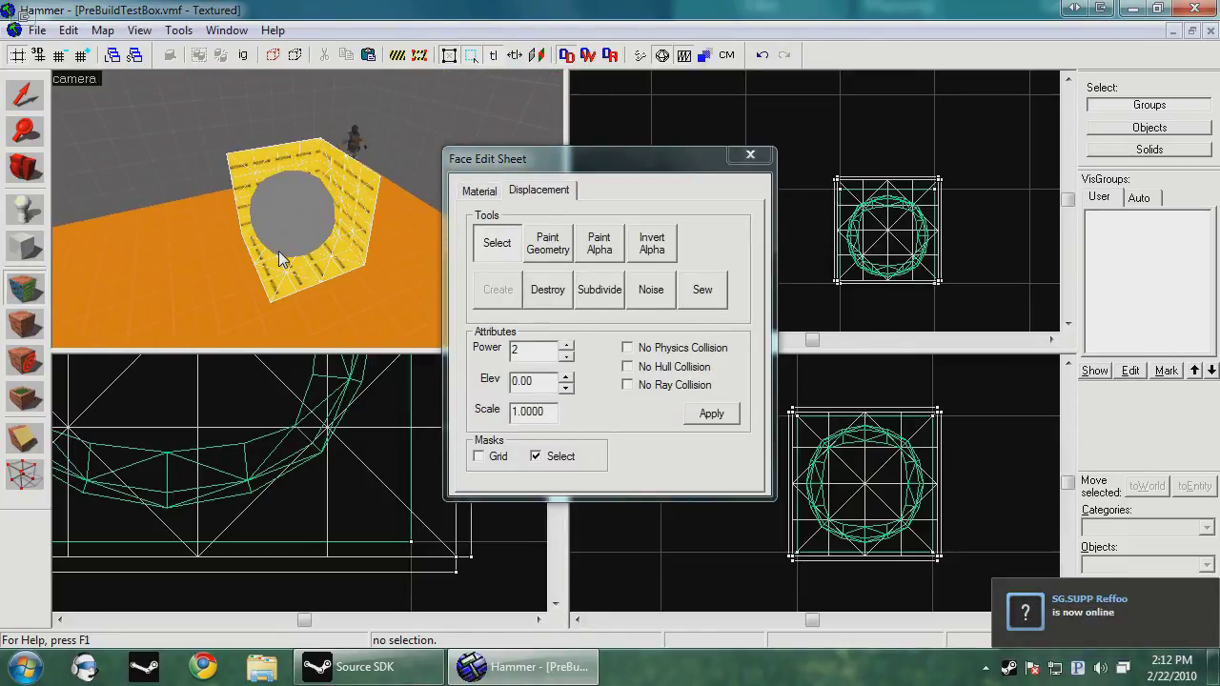
{"action": "left_click", "coordinate": [600, 289]}
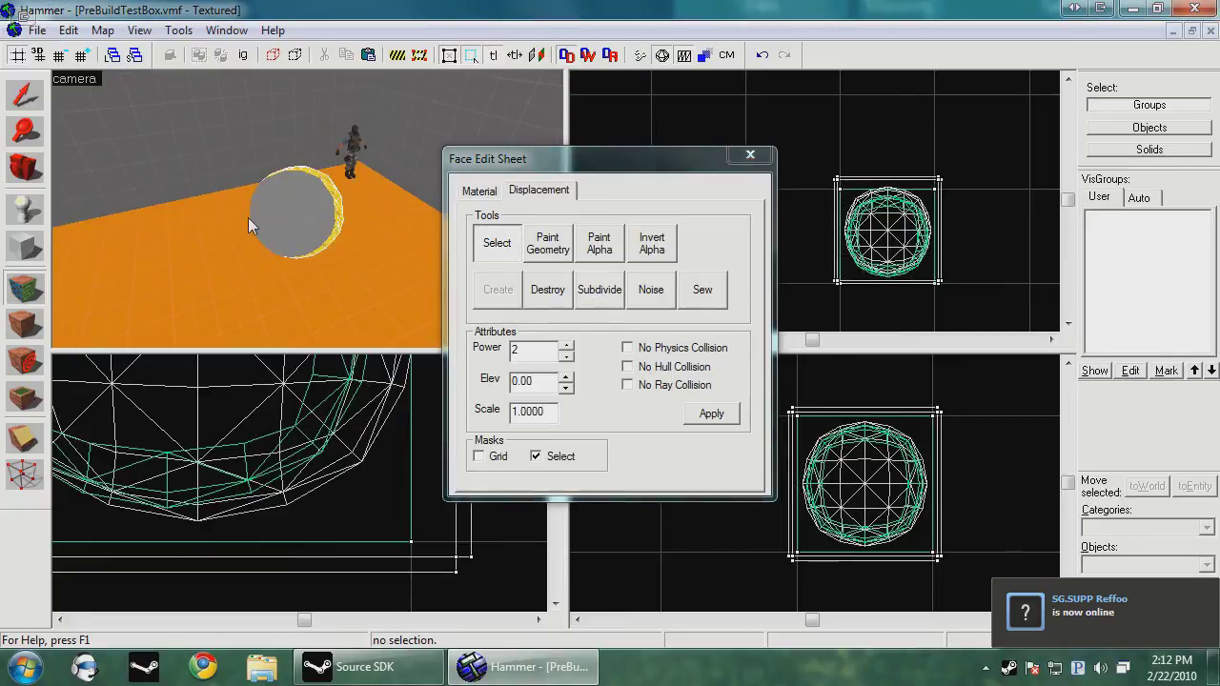
Step: Undo the nodraw shell's subdivision, select the whole shell group, and centre it around the grey sphere in the 2D views
{"action": "key", "text": "z"}
{"action": "key", "text": "d"}
{"action": "key", "text": "w"}
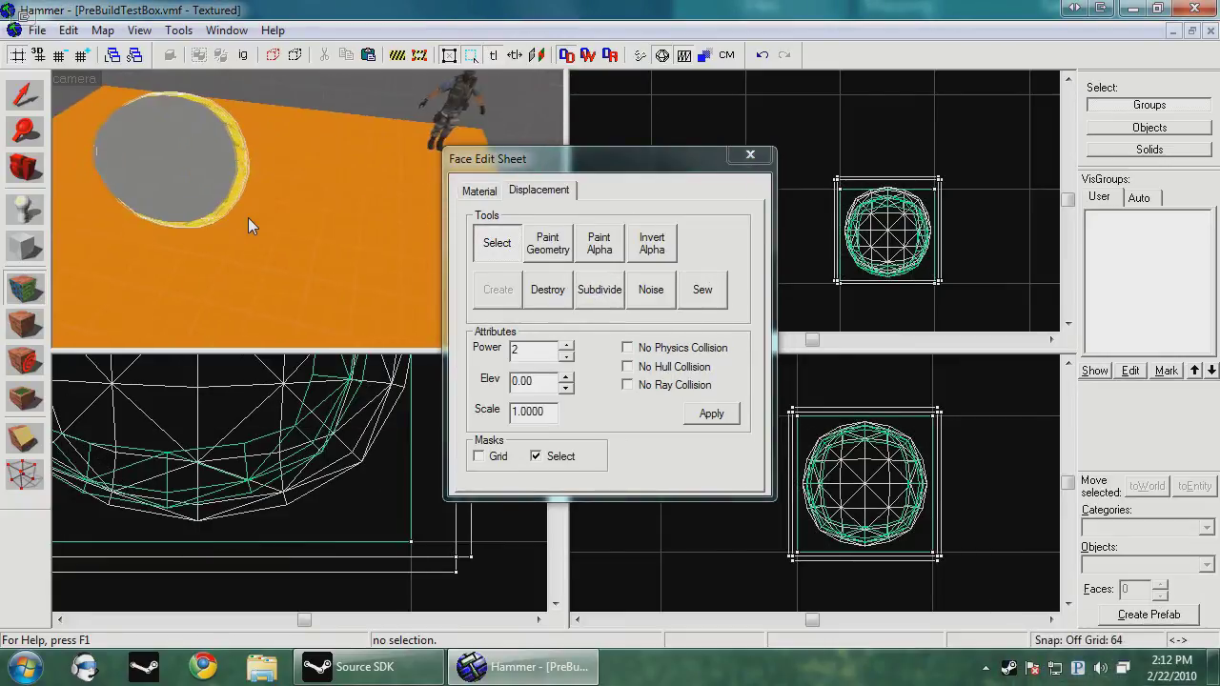
{"action": "key", "text": "a"}
{"action": "left_click", "coordinate": [751, 155]}
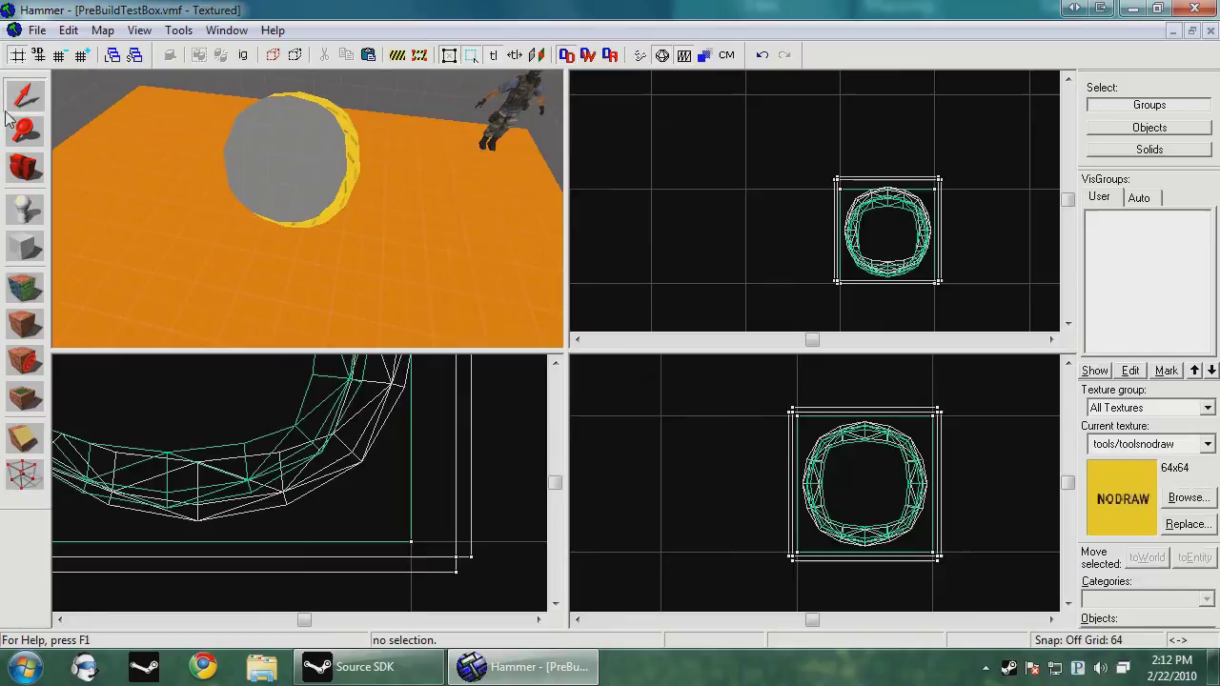
{"action": "scroll", "coordinate": [722, 241], "scroll_direction": "up", "scroll_amount": 2}
{"action": "left_click", "coordinate": [334, 250]}
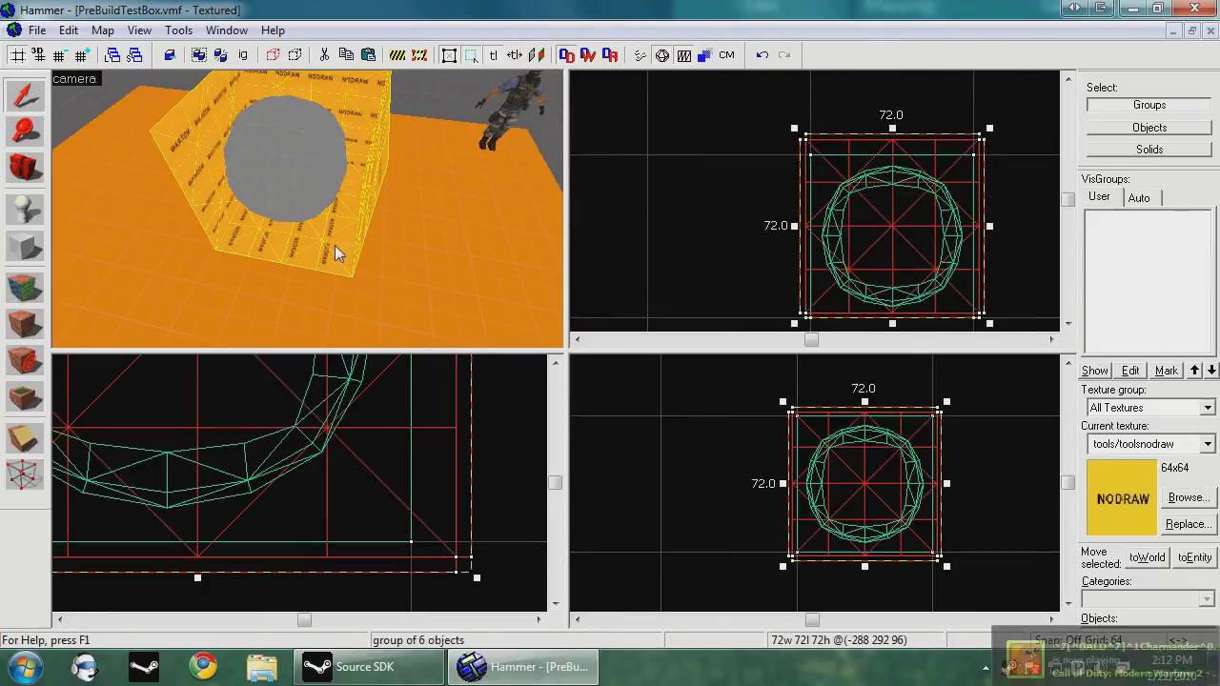
{"action": "scroll", "coordinate": [1007, 259], "scroll_direction": "up", "scroll_amount": 4}
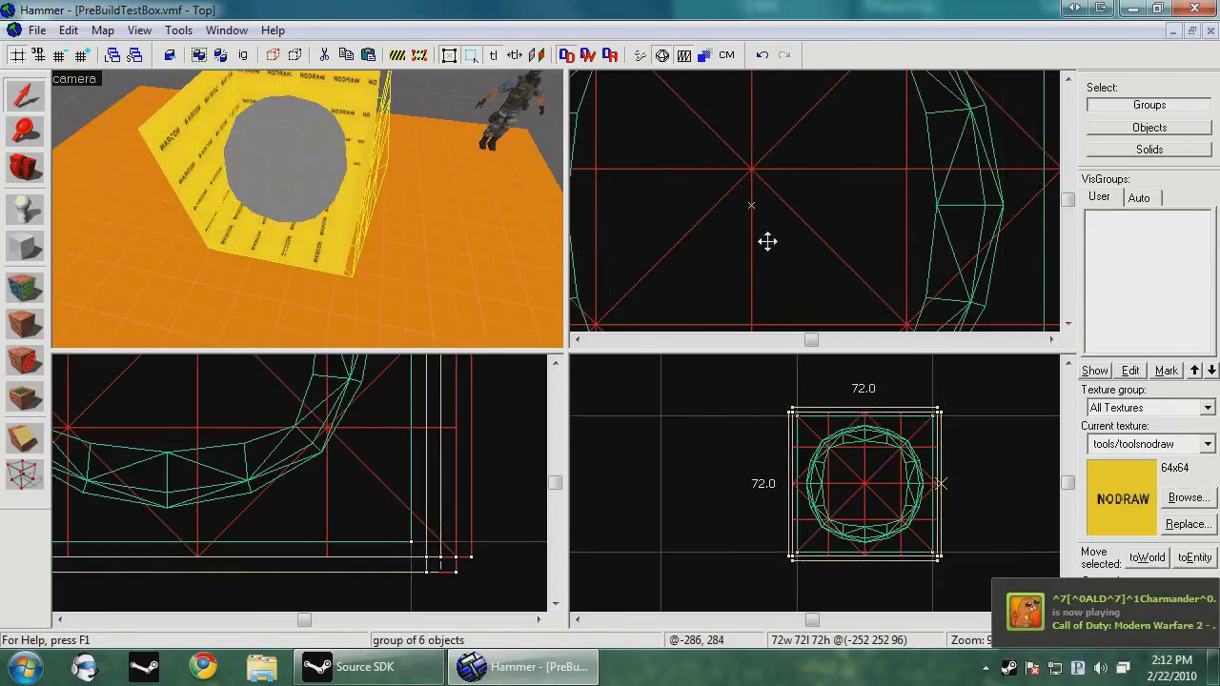
{"action": "scroll", "coordinate": [863, 490], "scroll_direction": "up", "scroll_amount": 5}
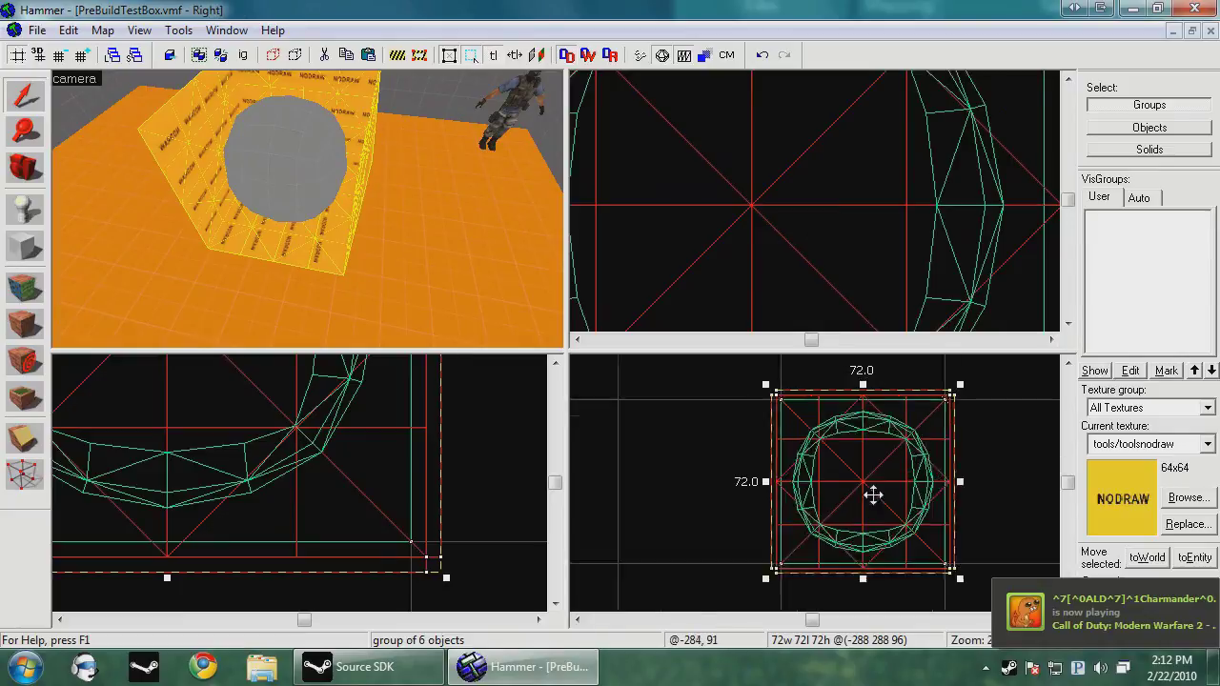
{"action": "scroll", "coordinate": [769, 168], "scroll_direction": "down", "scroll_amount": 4}
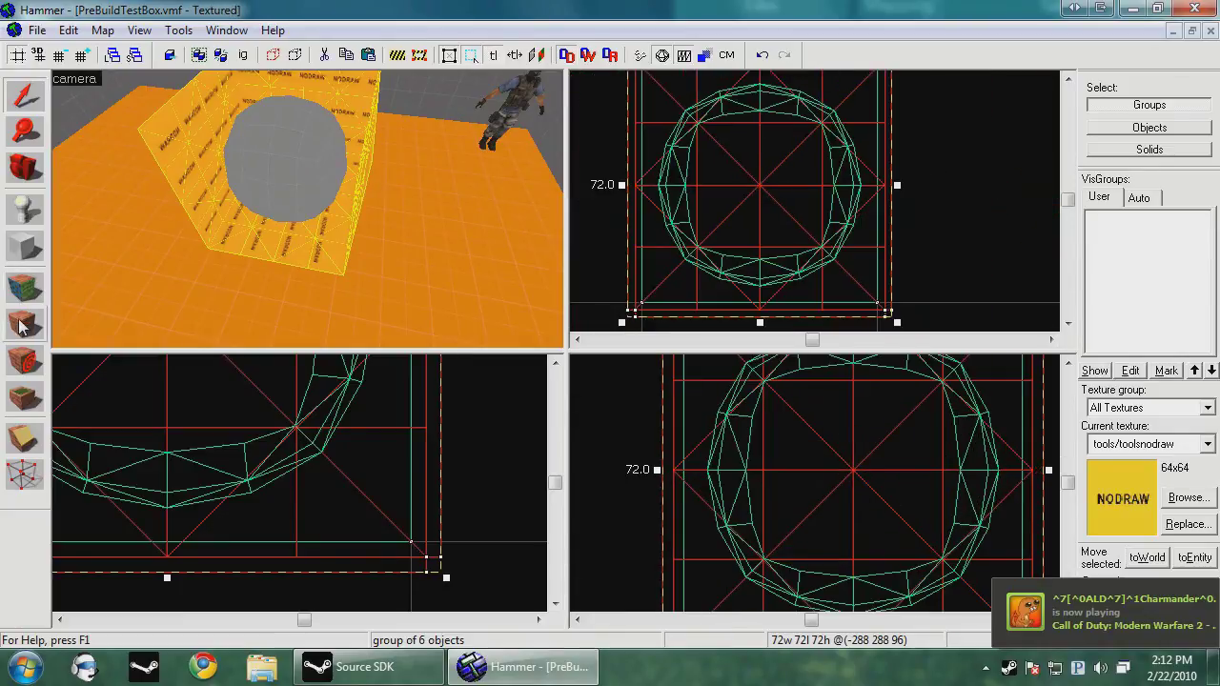
Step: Subdivide the centred shell's inner displacements again and close the Face Edit Sheet
{"action": "left_click", "coordinate": [25, 286]}
{"action": "left_click", "coordinate": [536, 191]}
{"action": "left_click", "coordinate": [601, 295]}
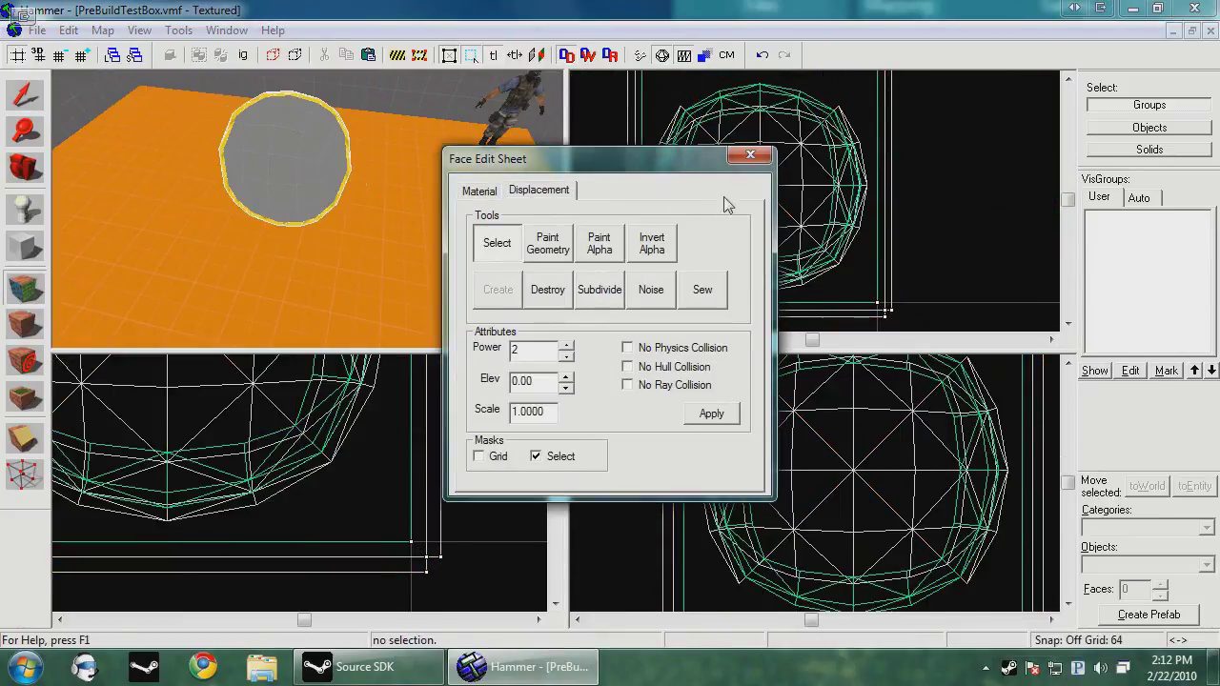
{"action": "left_click", "coordinate": [751, 157]}
{"action": "key", "text": "s"}
{"action": "key", "text": "a"}
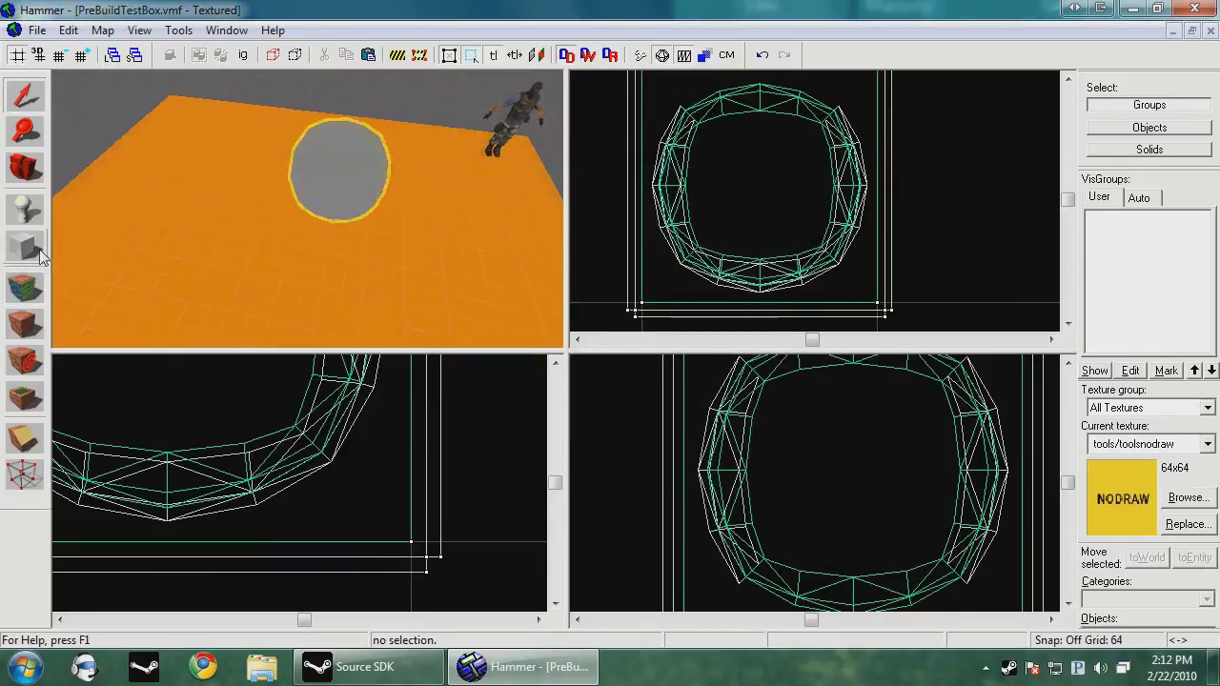
Step: Open the Face Edit Sheet and pick up the cs_italy/black texture from the existing cube's outline
{"action": "left_click", "coordinate": [26, 287]}
{"action": "key", "text": "s"}
{"action": "key", "text": "a"}
{"action": "key", "text": "w"}
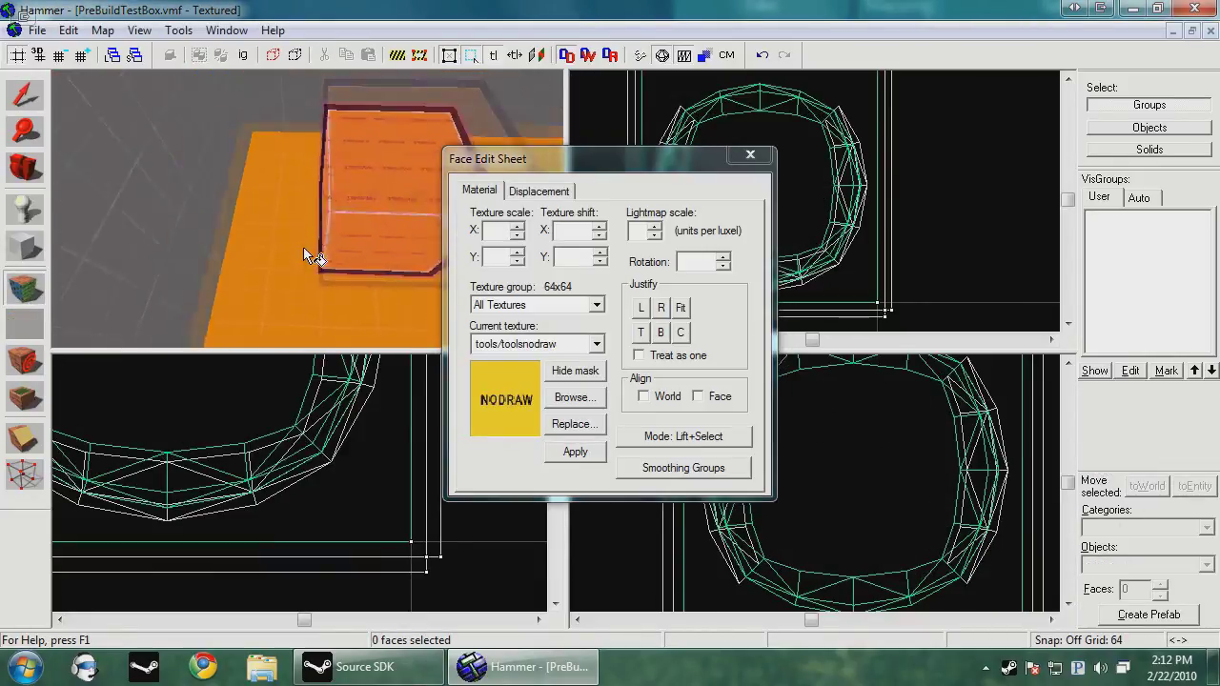
{"action": "left_click", "coordinate": [266, 214]}
{"action": "key", "text": "s"}
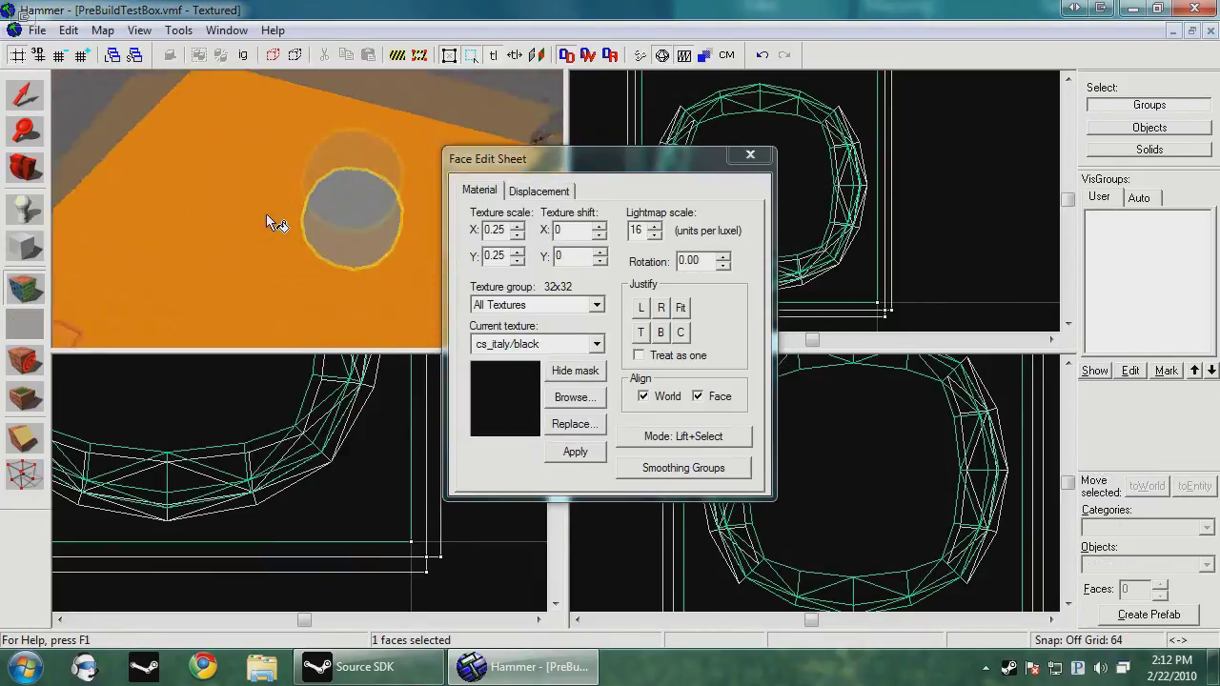
Step: Apply cs_italy/black to the inner displacement faces of the spherical shell and close the Face Edit Sheet
{"action": "key", "text": "w"}
{"action": "key", "text": "w"}
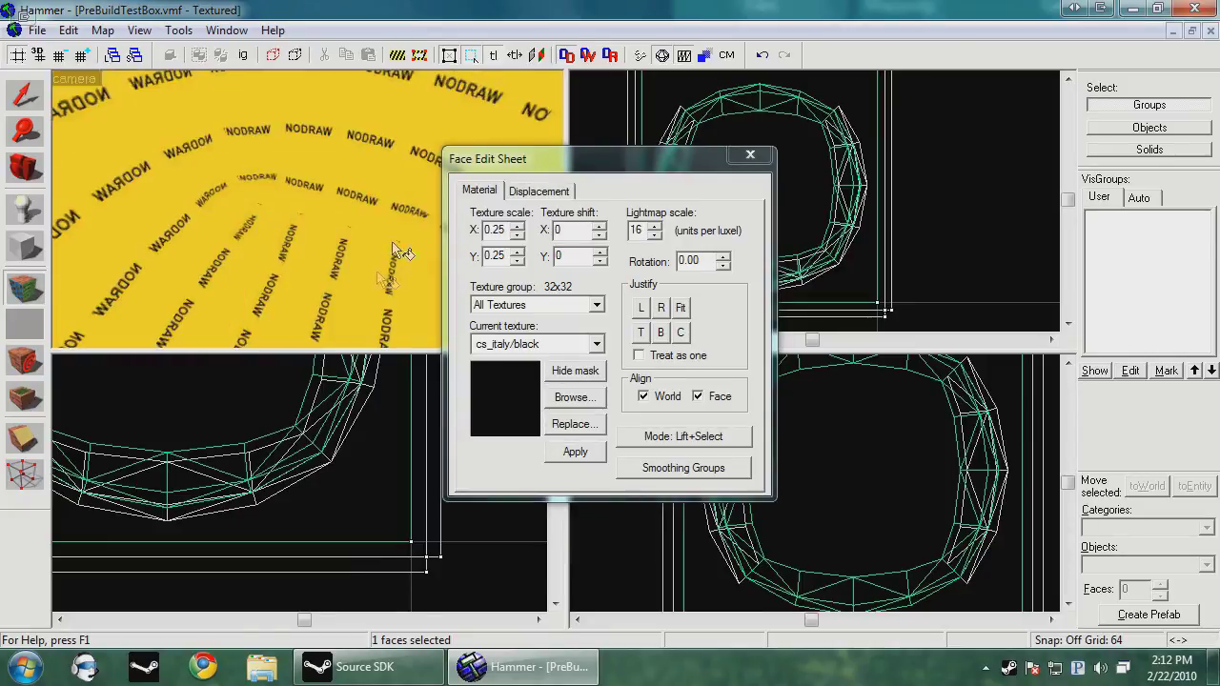
{"action": "key", "text": "w"}
{"action": "key", "text": "w"}
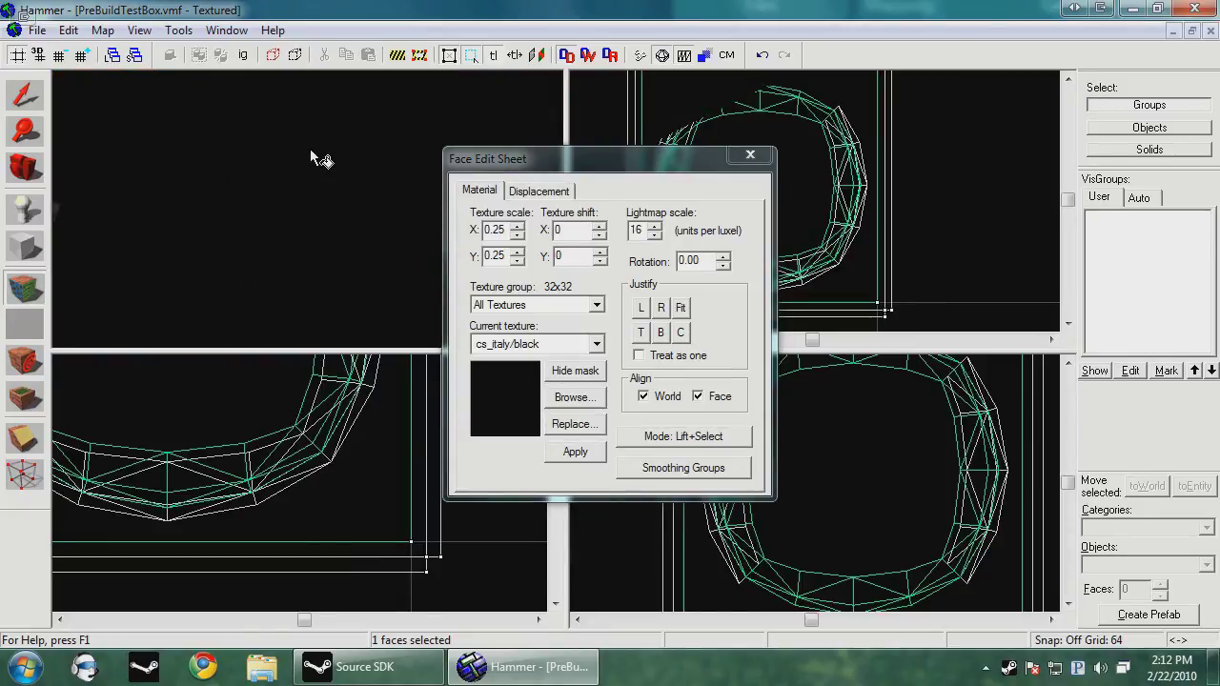
{"action": "key", "text": "w"}
{"action": "key", "text": "Up"}
{"action": "key", "text": "Down"}
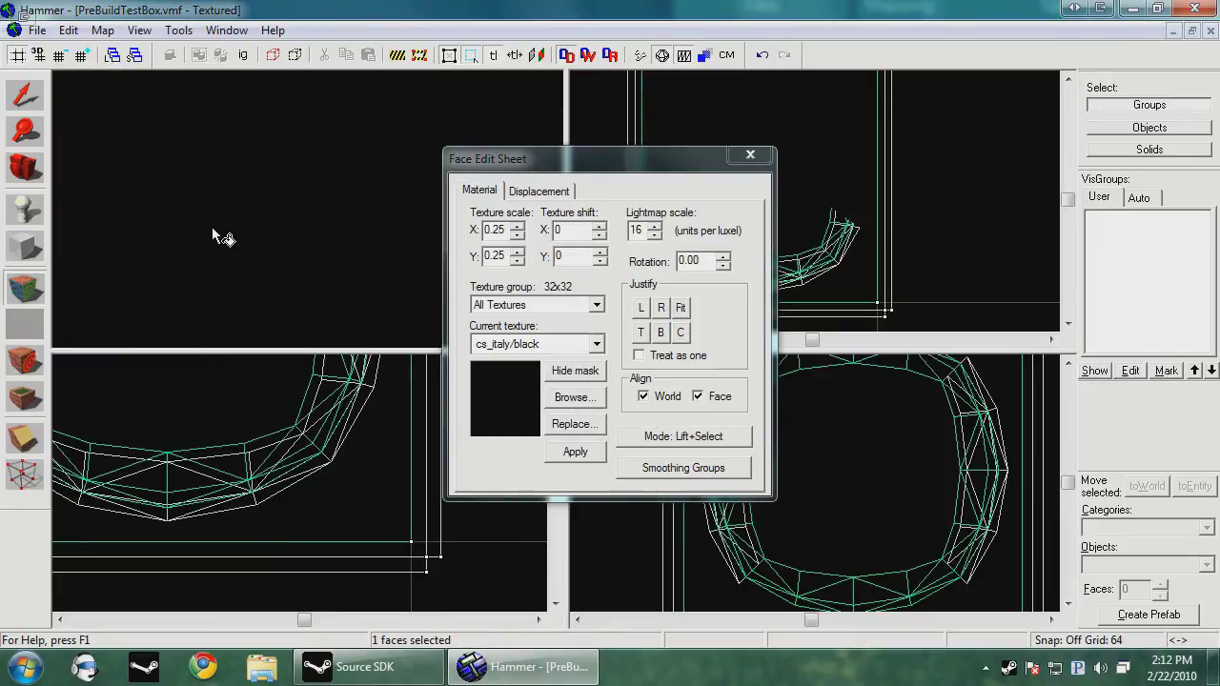
{"action": "key", "text": "shift+s"}
{"action": "key", "text": "s"}
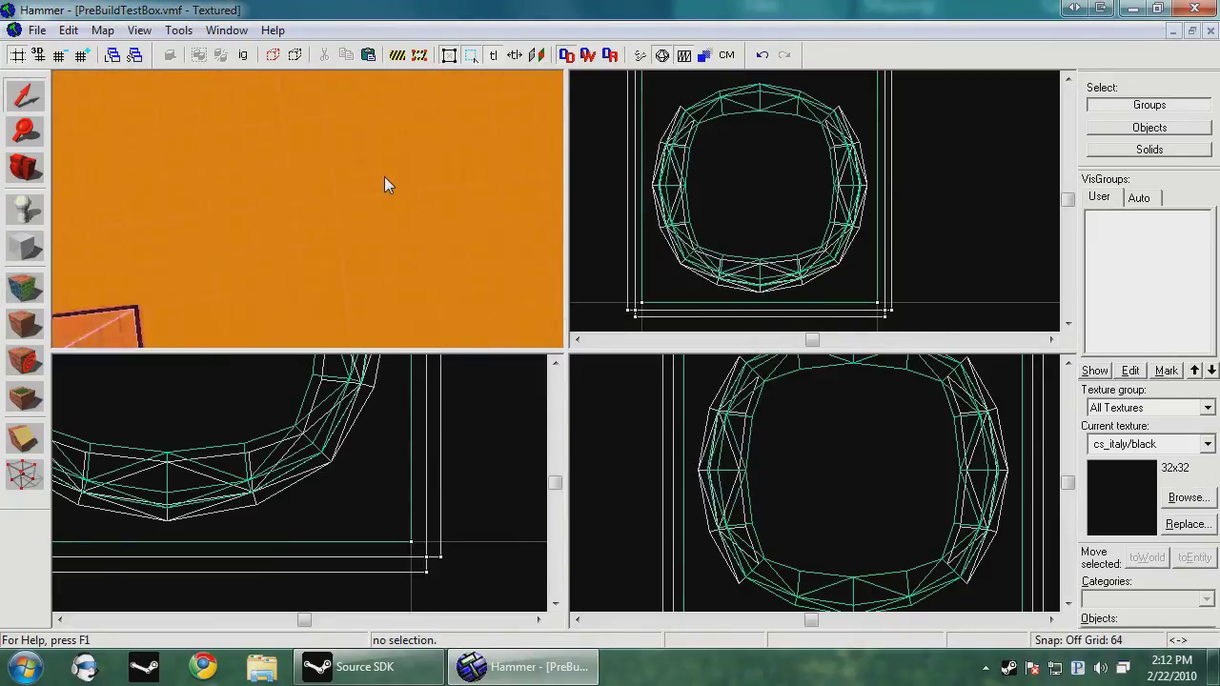
Step: Select the grey sphere together with its black outline shell and group them
{"action": "key", "text": "Up"}
{"action": "left_click", "coordinate": [334, 194]}
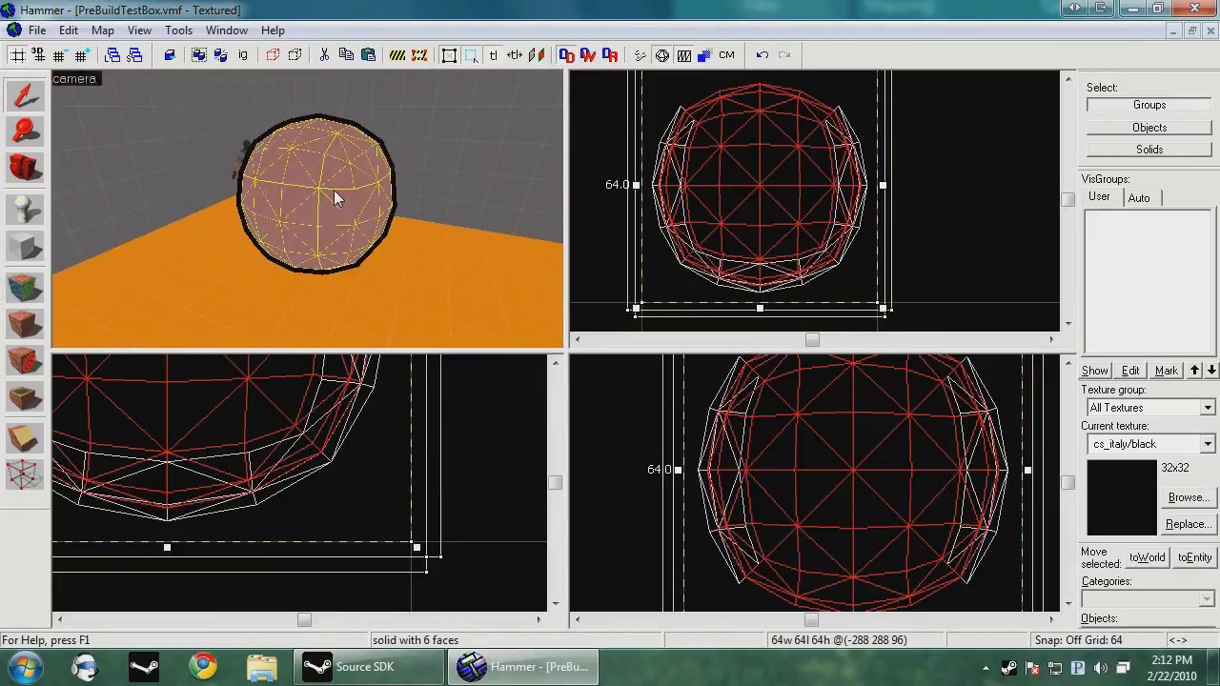
{"action": "key", "text": "Up"}
{"action": "key", "text": "Up"}
{"action": "key", "text": "a"}
{"action": "key", "text": "w"}
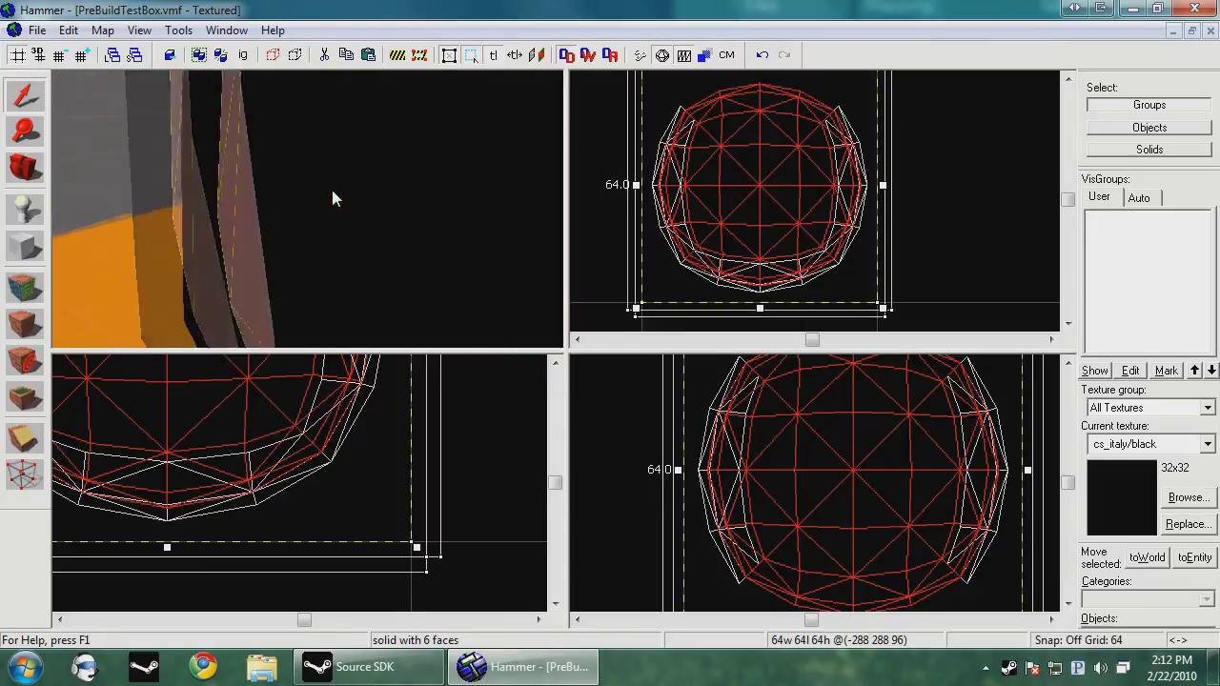
{"action": "left_click", "coordinate": [332, 193], "text": "ctrl"}
{"action": "key", "text": "Down"}
{"action": "key", "text": "Down"}
{"action": "key", "text": "Down"}
{"action": "key", "text": "Down"}
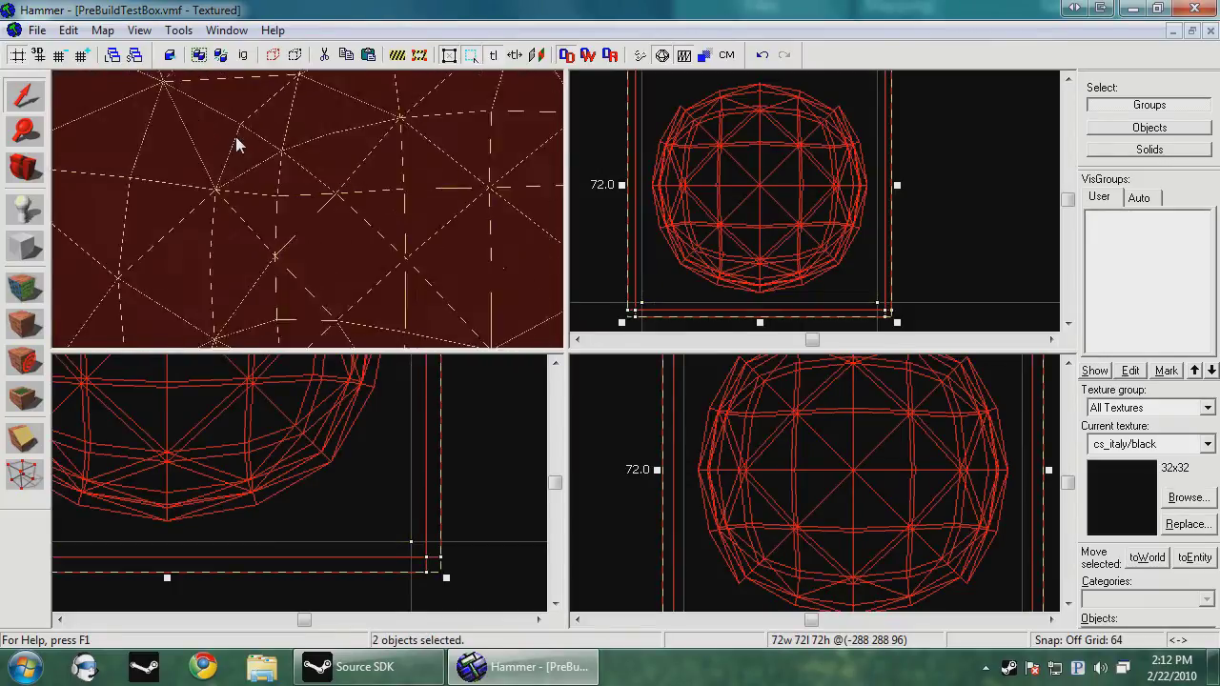
{"action": "key", "text": "Delete"}
{"action": "key", "text": "ctrl+z"}
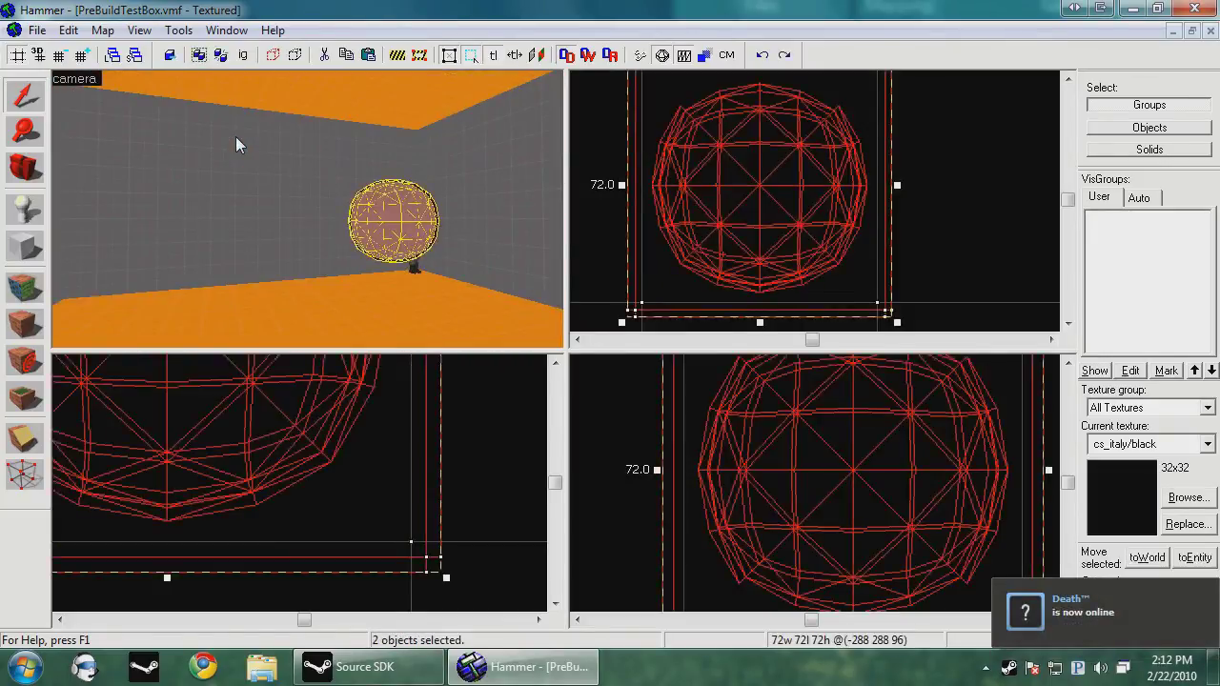
{"action": "key", "text": "ctrl+g"}
{"action": "key", "text": "z"}
{"action": "key", "text": "z"}
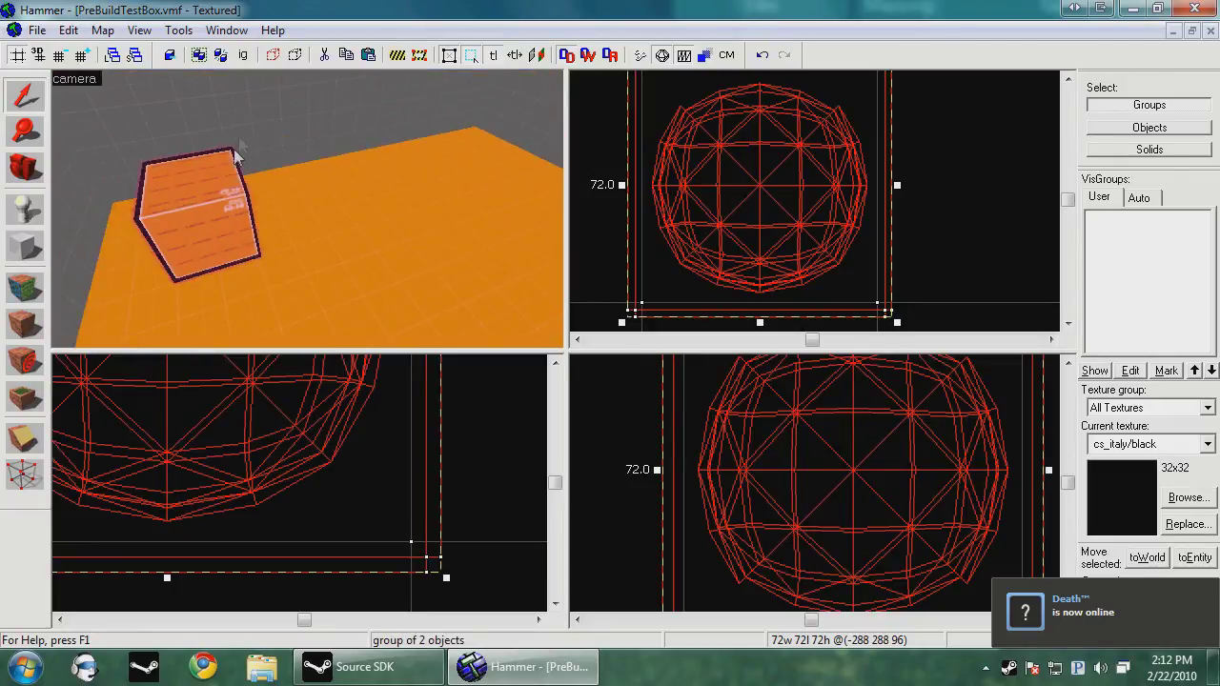
Step: Cut and paste the sphere group, align it with the outlined func_detail cube in the top view, and clear the selection
{"action": "key", "text": "ctrl+x"}
{"action": "key", "text": "ctrl+v"}
{"action": "scroll", "coordinate": [1048, 229], "scroll_direction": "down", "scroll_amount": 12}
{"action": "scroll", "coordinate": [801, 239], "scroll_direction": "up", "scroll_amount": 4}
{"action": "scroll", "coordinate": [828, 248], "scroll_direction": "up", "scroll_amount": 10}
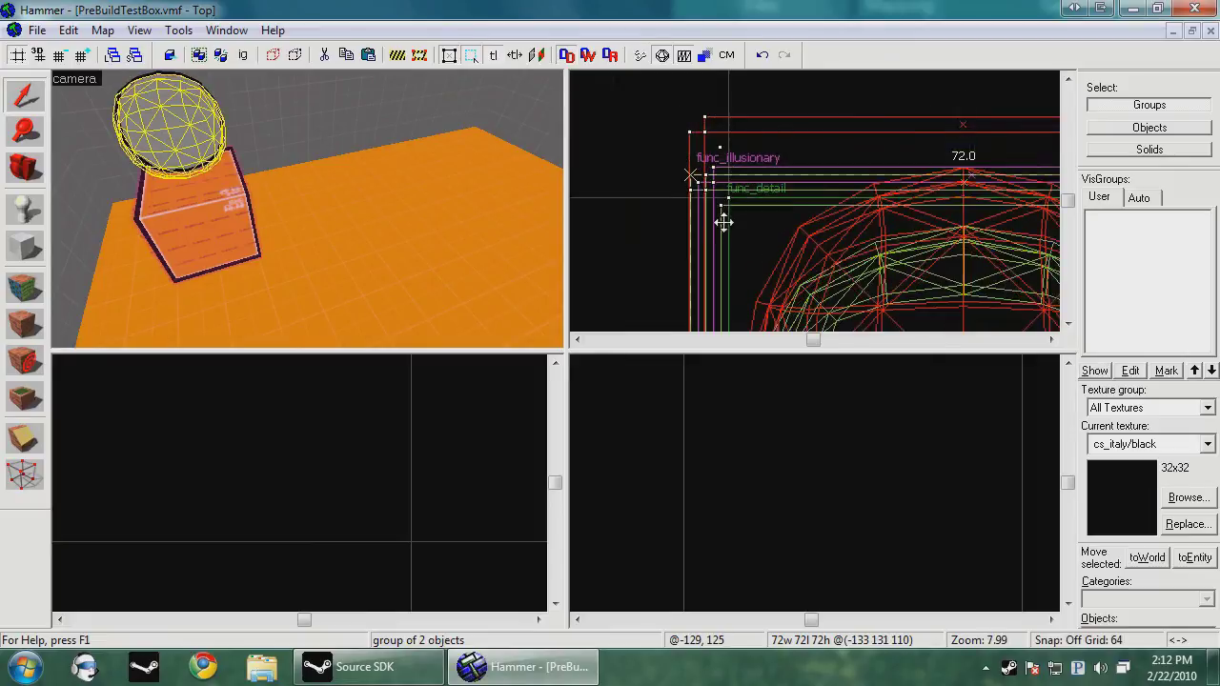
{"action": "left_click_drag", "start_coordinate": [730, 214], "coordinate": [730, 214]}
{"action": "left_click", "coordinate": [647, 148]}
{"action": "key", "text": "z"}
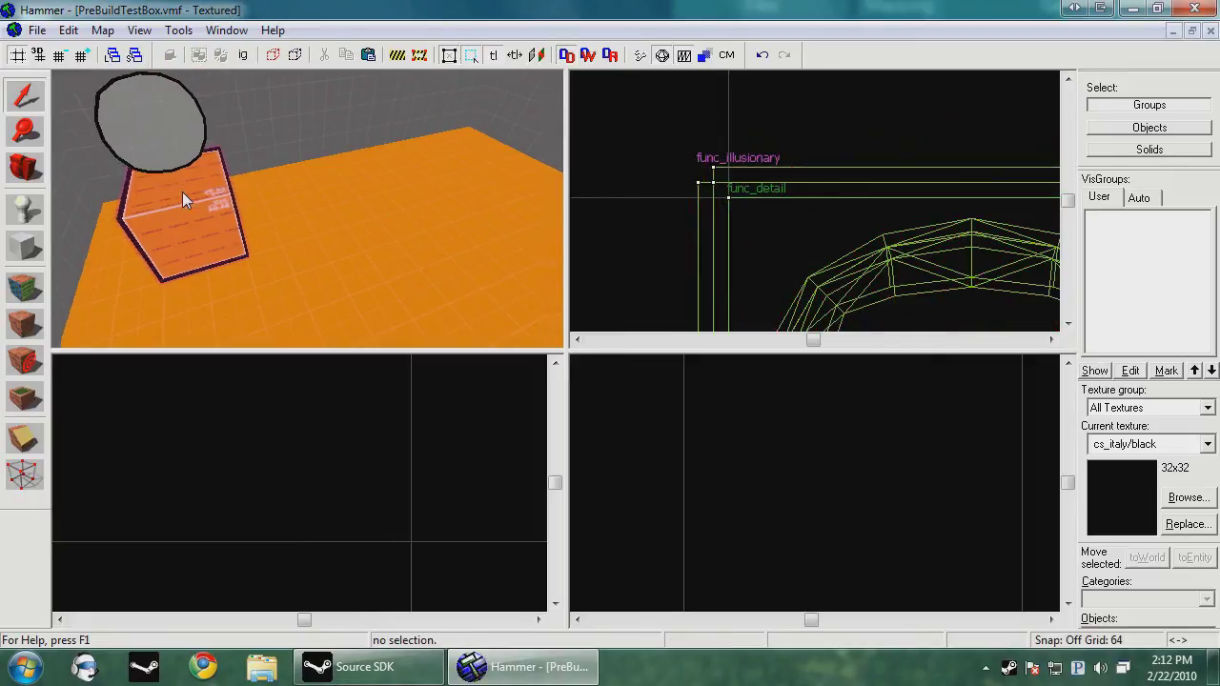